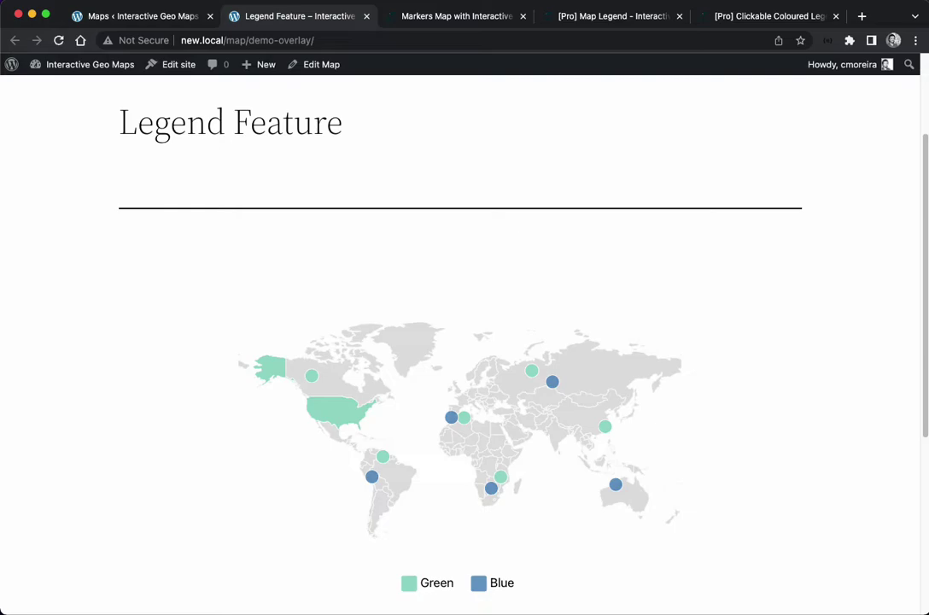
- Toggle the demo map's Green and Blue legend entries off and back on
scroll(620, 526, down, 2)
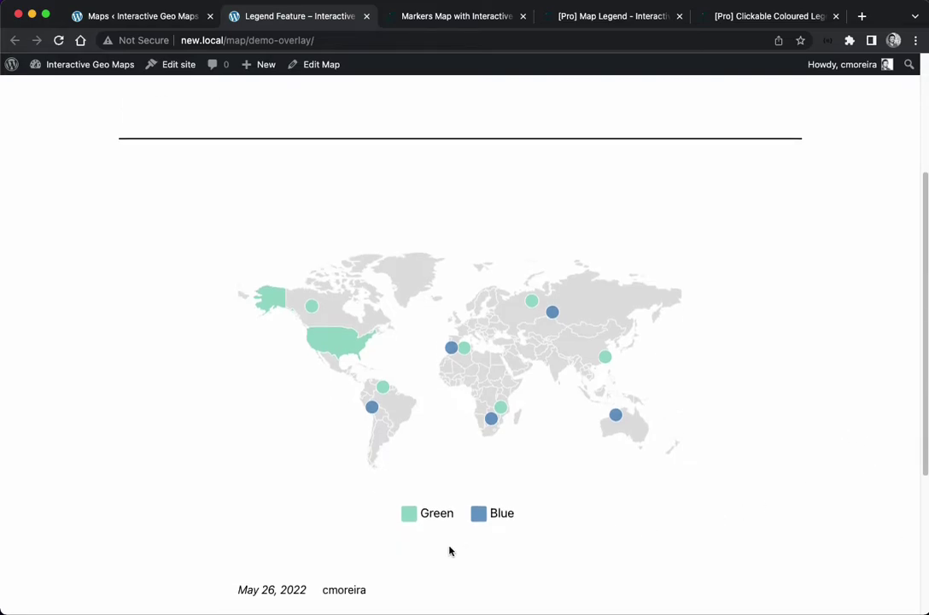
scroll(450, 551, up, 1)
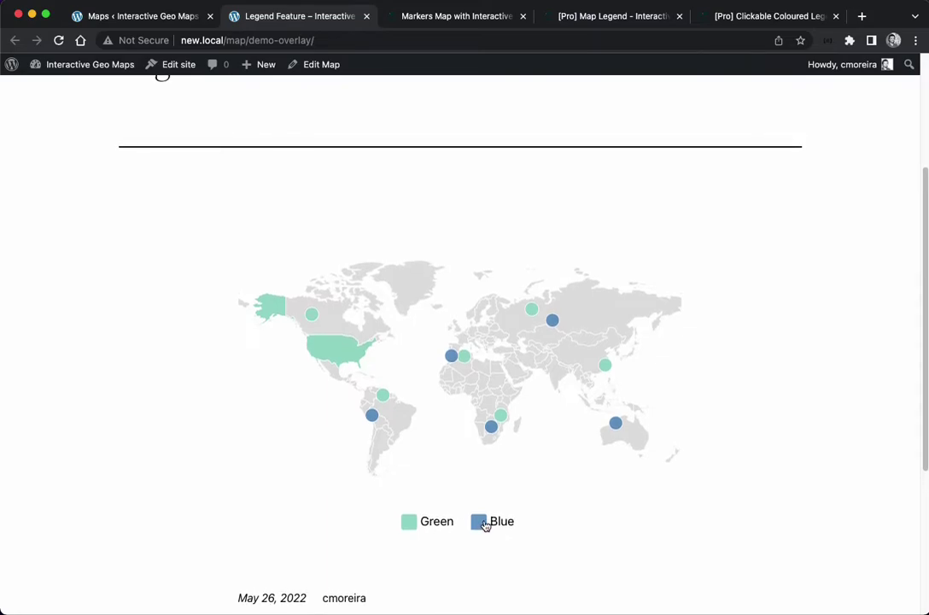
click(409, 523)
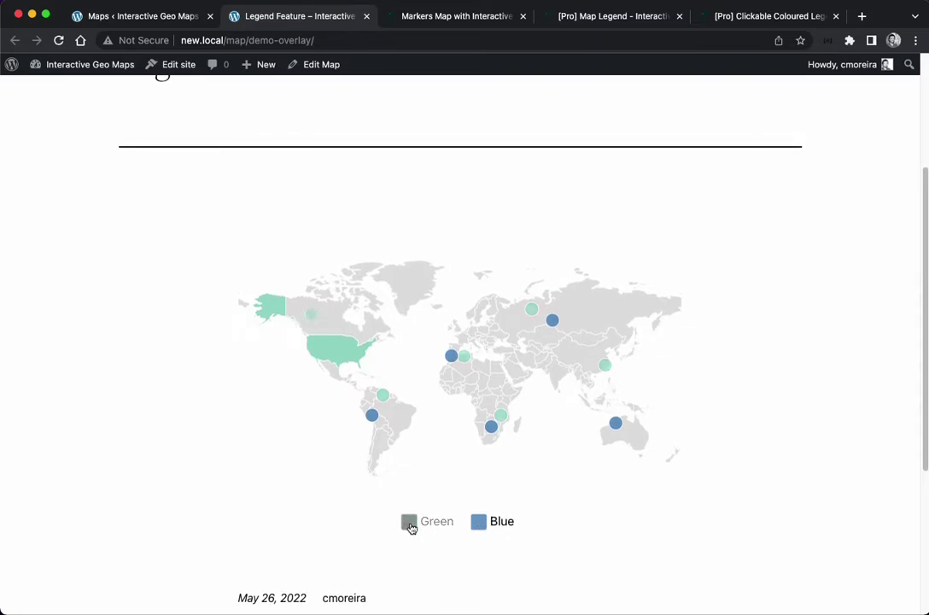
click(411, 525)
click(484, 528)
click(485, 527)
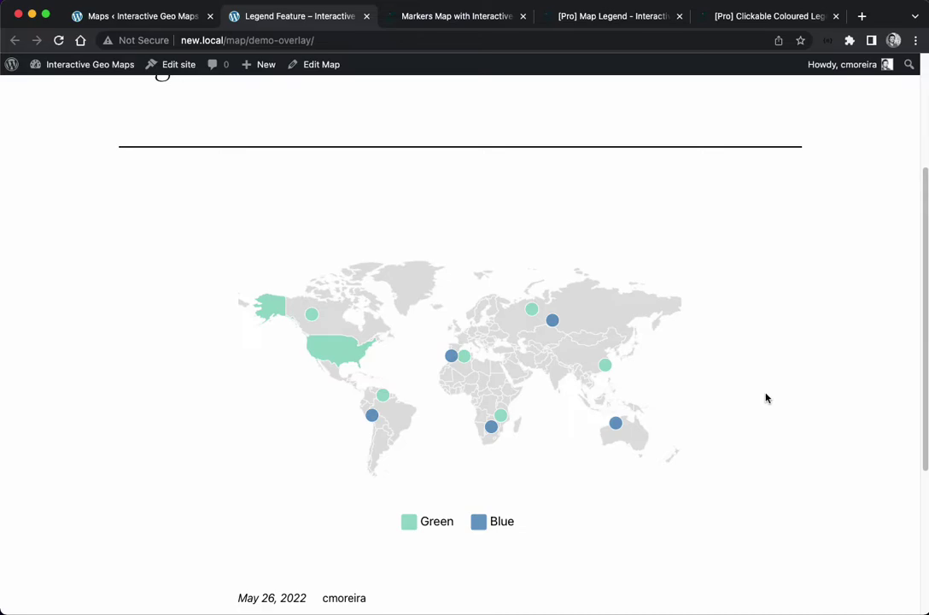
- From the saved maps list, start a new map titled 'Legend Demo'
click(171, 19)
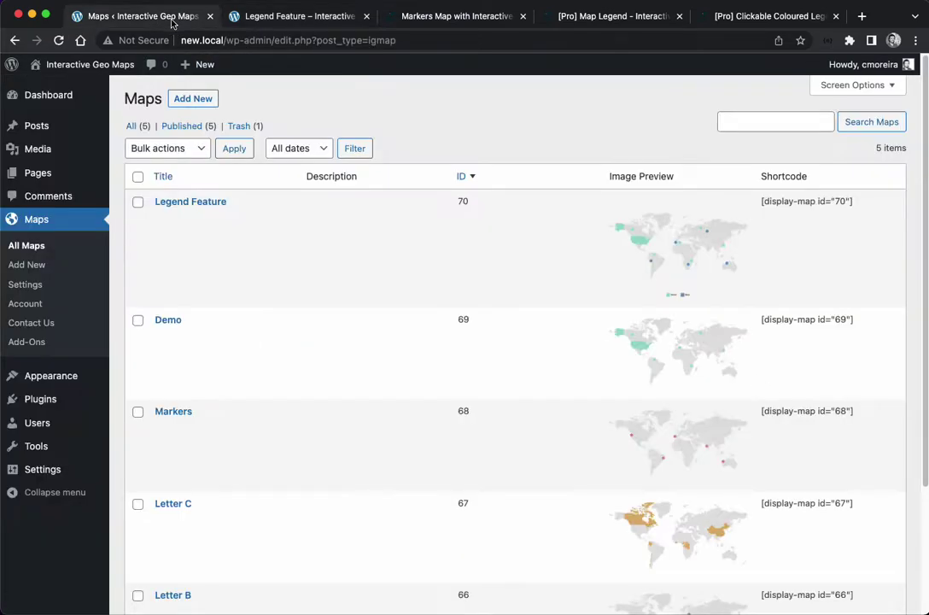
click(193, 99)
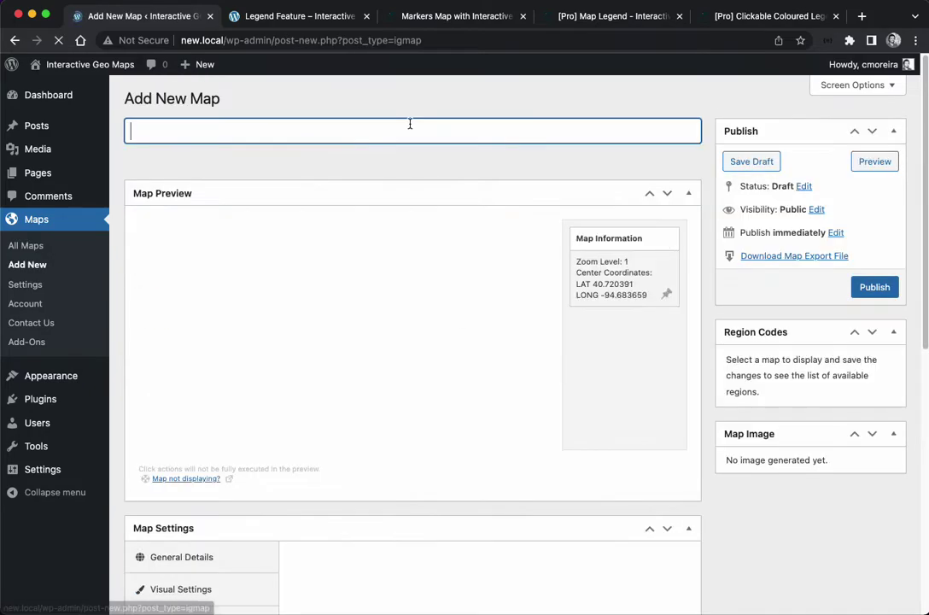
text(Legend Demo)
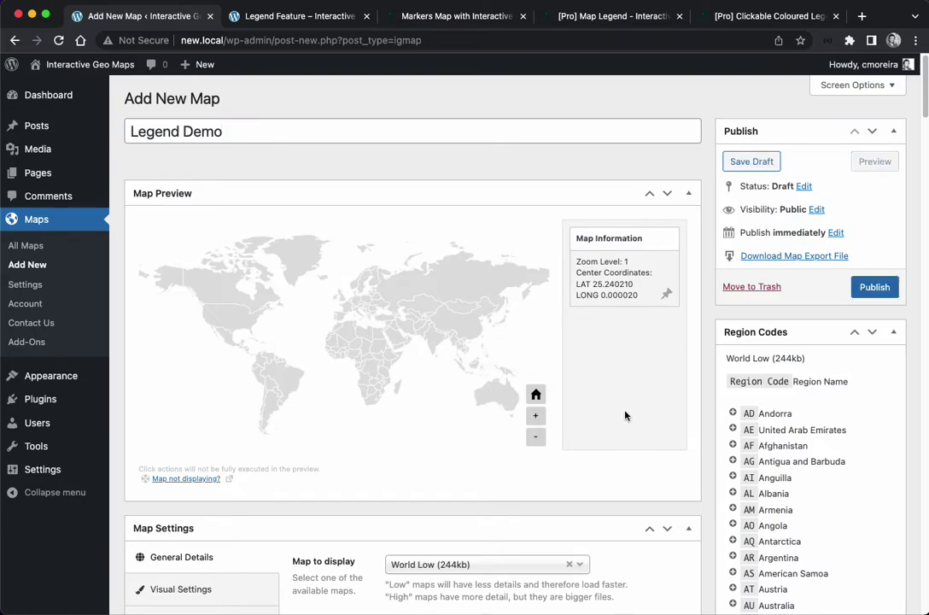
scroll(626, 415, down, 5)
scroll(363, 433, down, 1)
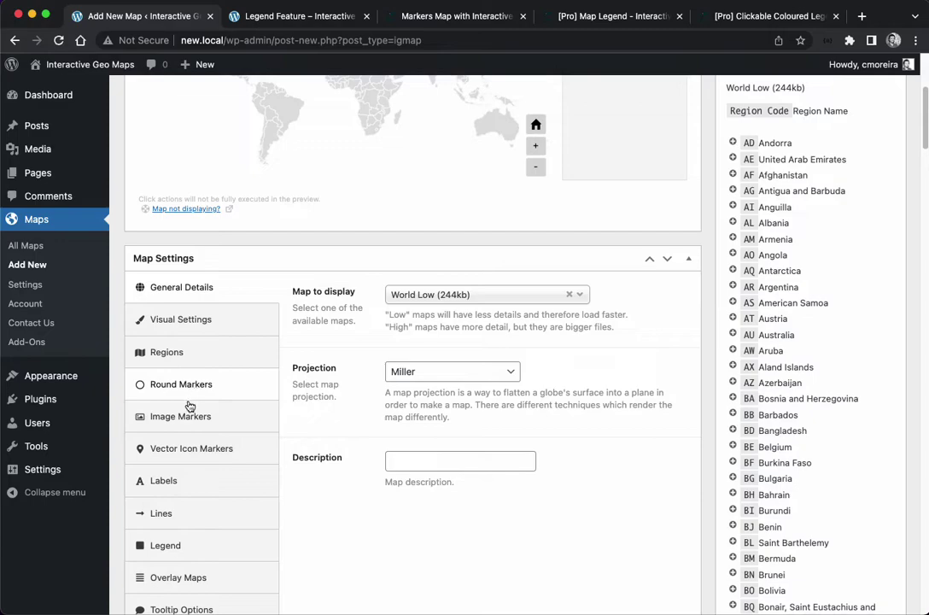
scroll(145, 500, down, 1)
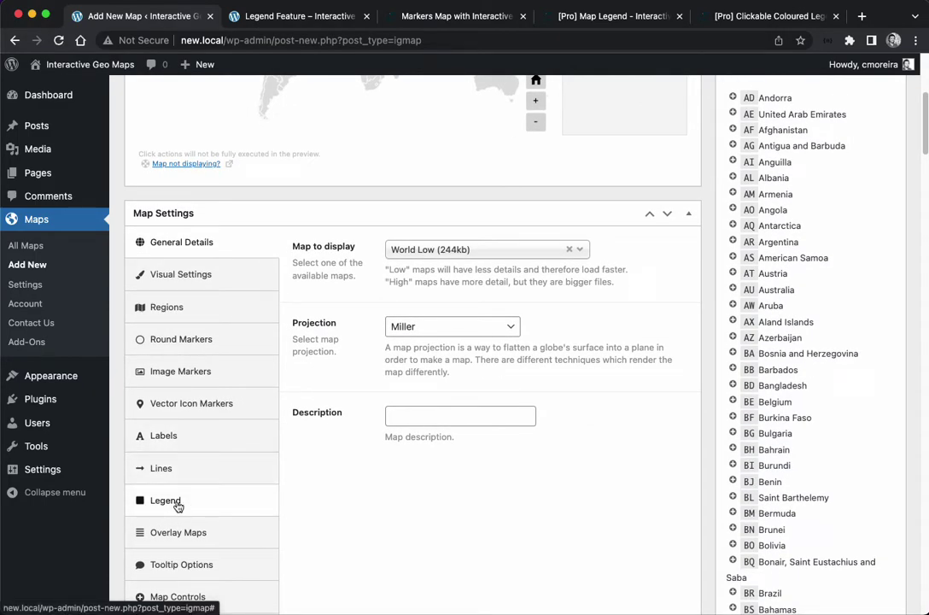
scroll(321, 492, up, 5)
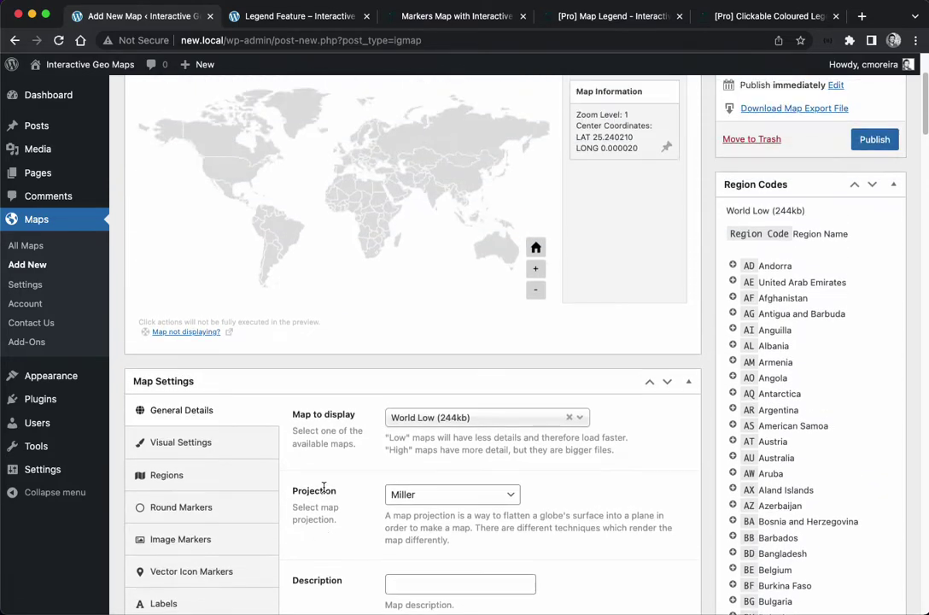
- Publish Legend Demo, check Legend Features in global Map Features settings, then return to All Maps
click(873, 234)
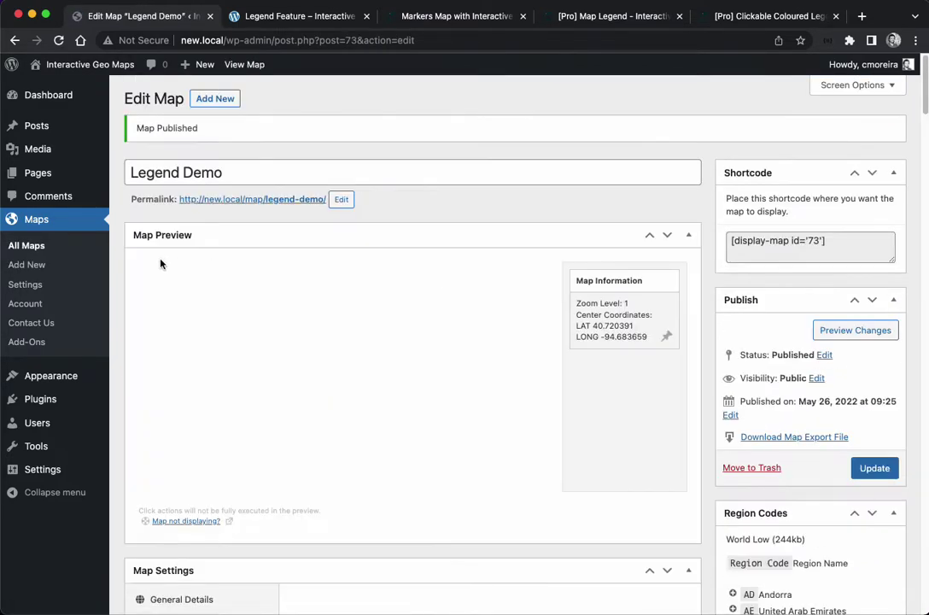
click(36, 286)
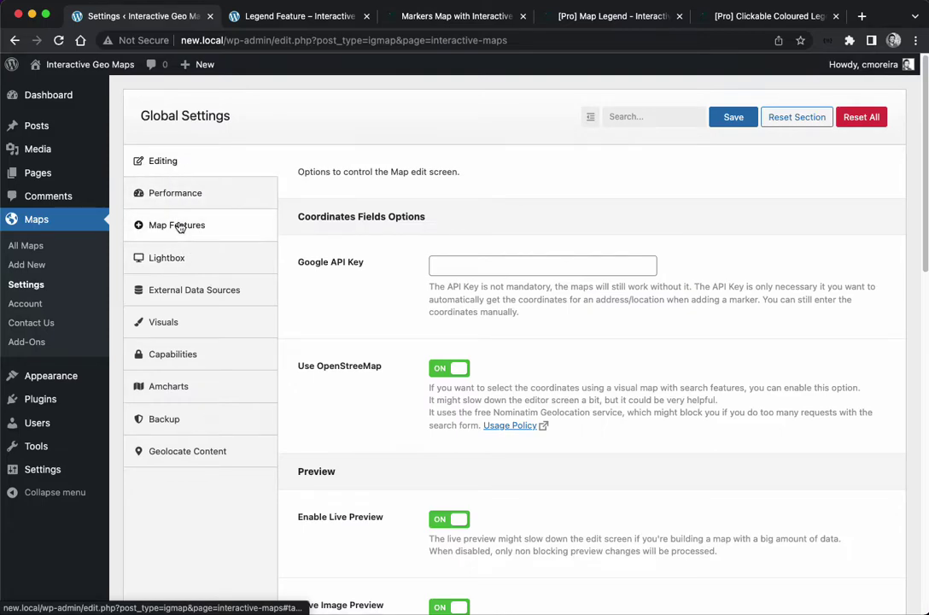
click(183, 225)
scroll(343, 341, down, 2)
scroll(343, 340, down, 2)
scroll(386, 290, down, 12)
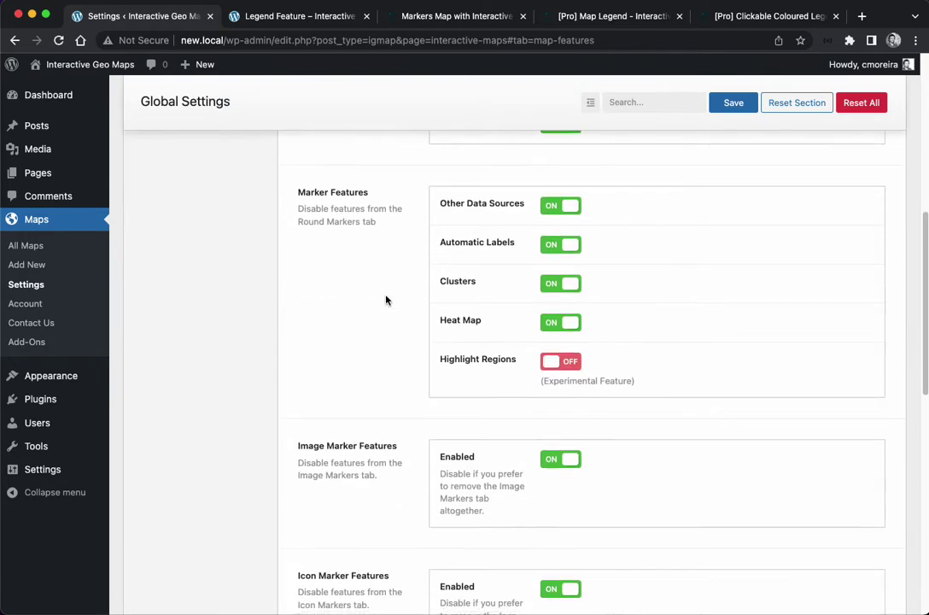
scroll(386, 299, down, 10)
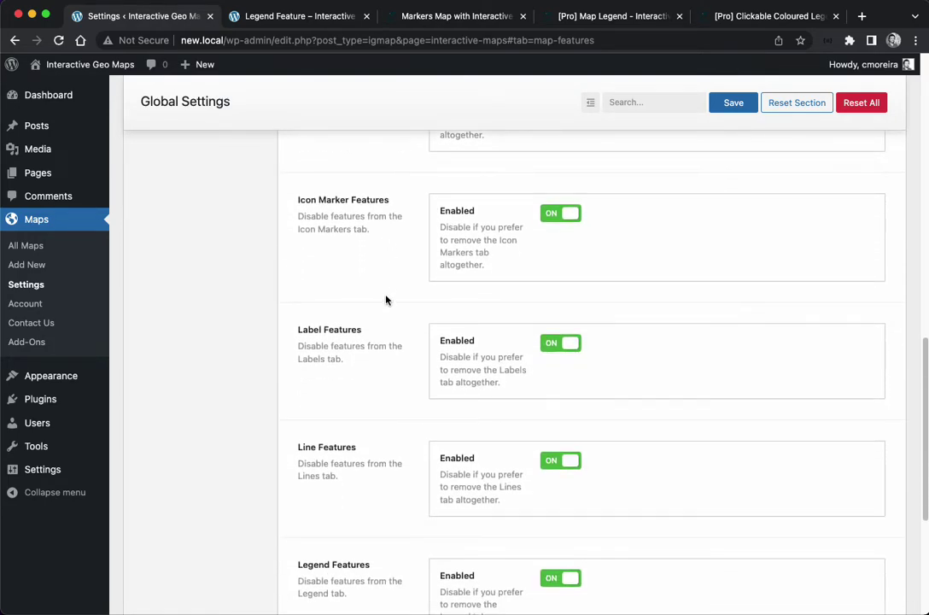
drag(296, 323, 383, 330)
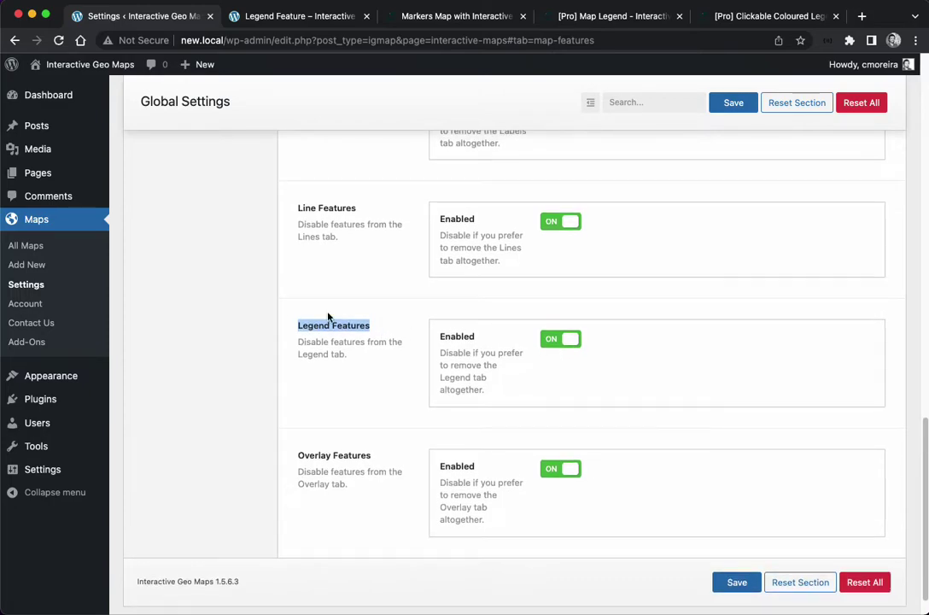
click(20, 247)
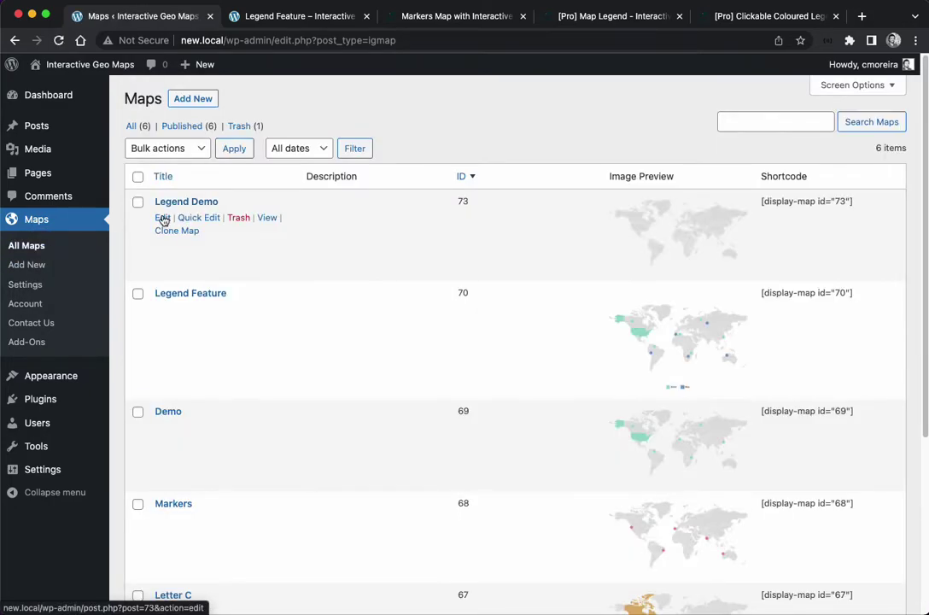
- Turn on Auto Legend for Legend Demo, positioned Bottom and aligned Left
click(162, 217)
scroll(635, 396, down, 5)
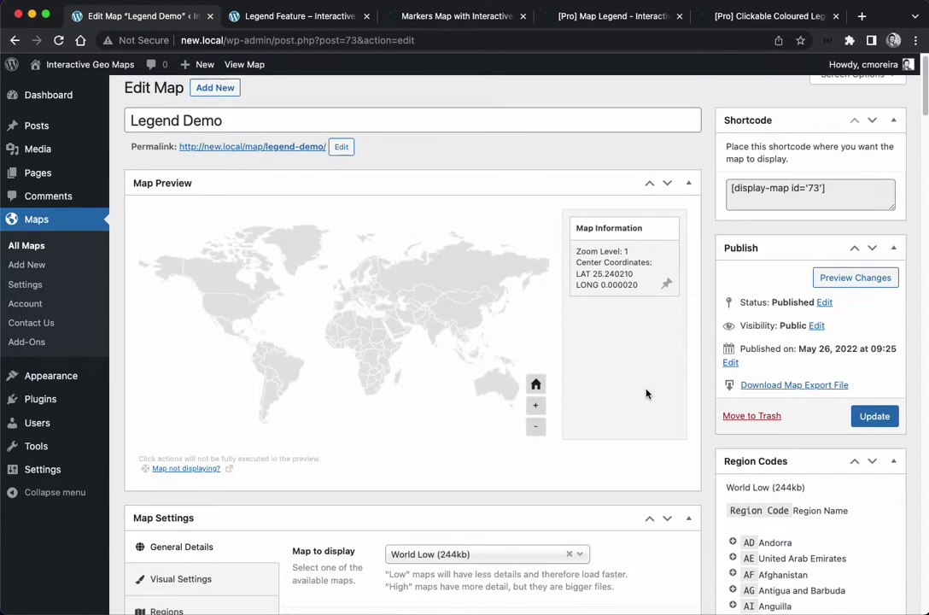
click(214, 490)
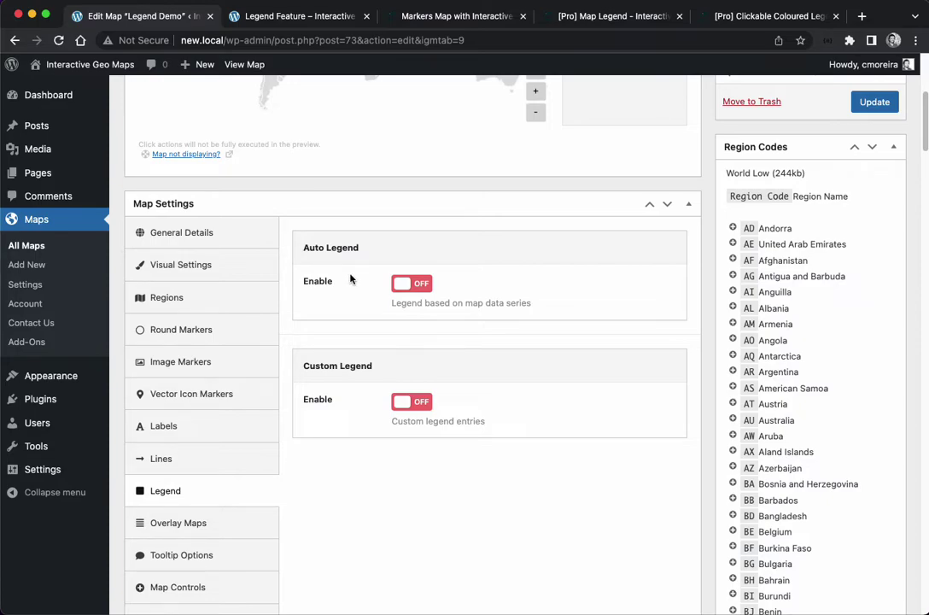
click(412, 282)
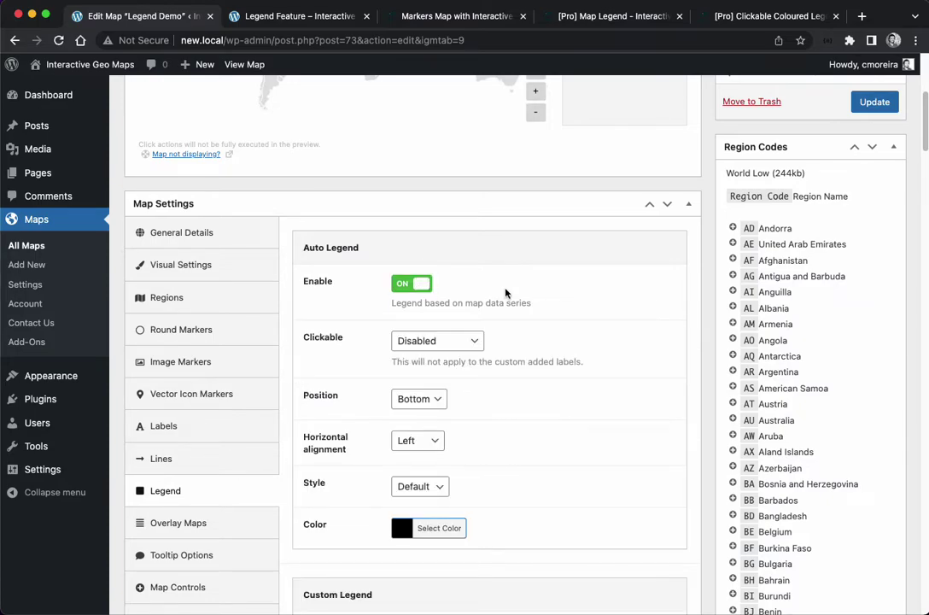
scroll(591, 347, up, 5)
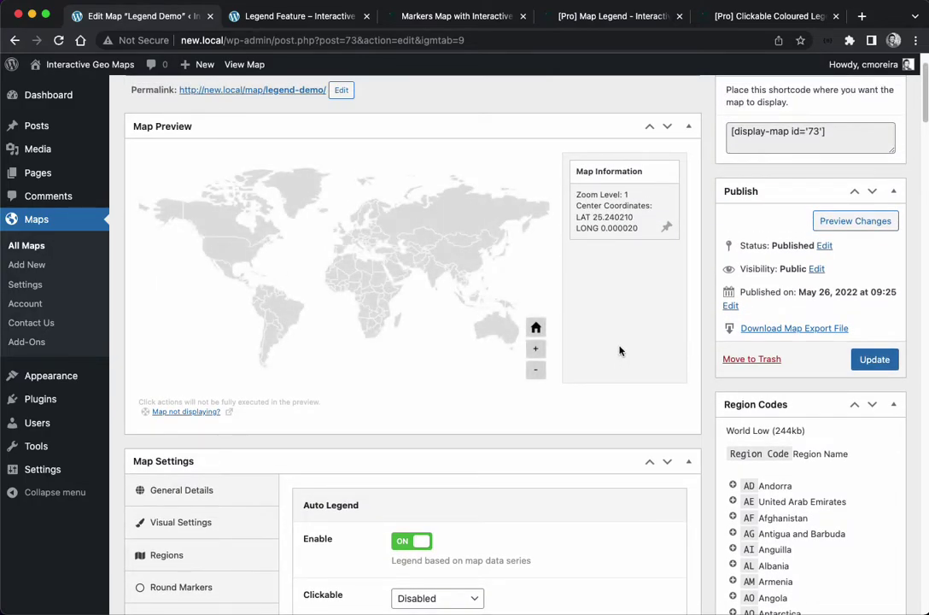
scroll(620, 351, down, 5)
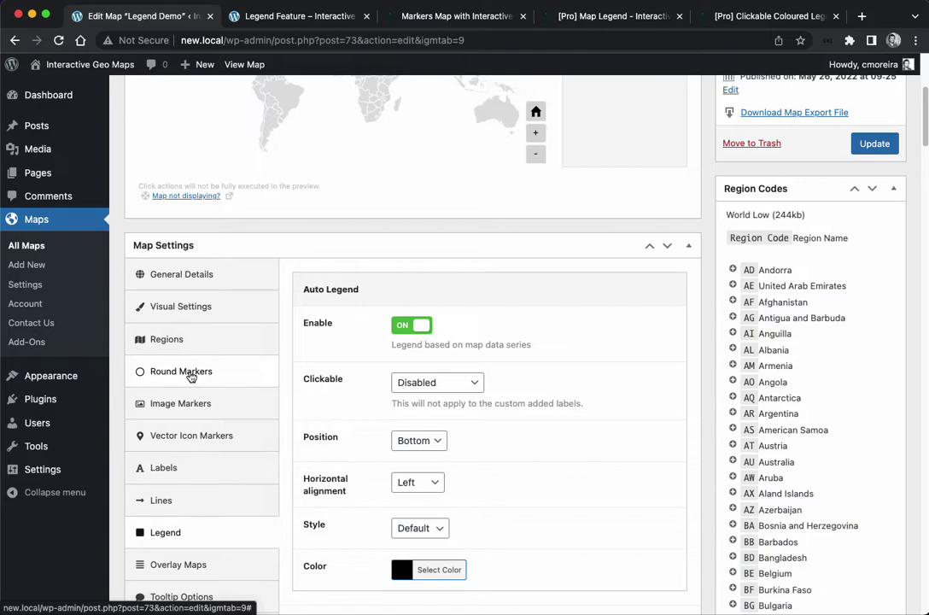
- Add Angola, Anguilla, Austria, Australia and Bulgaria as interactive regions
click(193, 342)
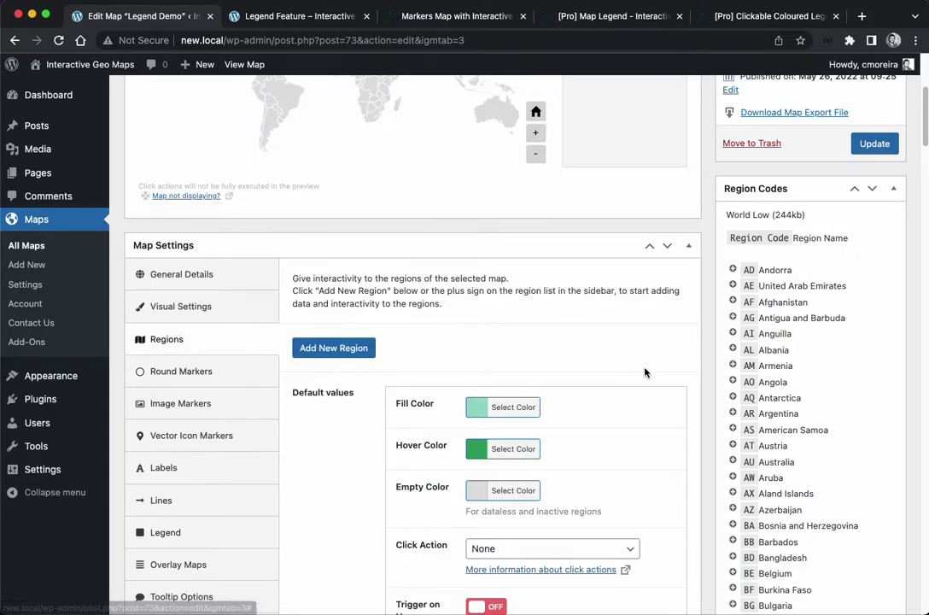
click(733, 381)
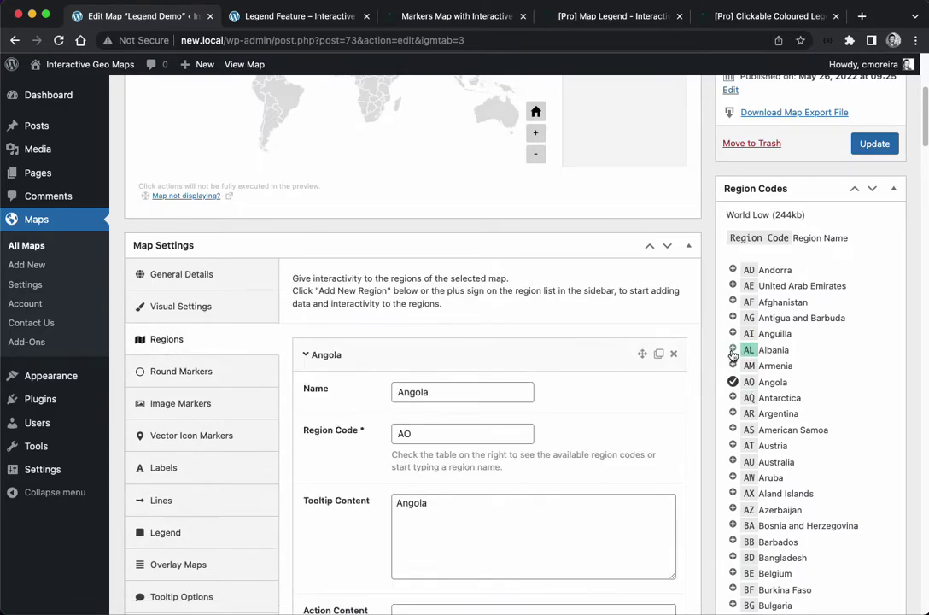
click(732, 333)
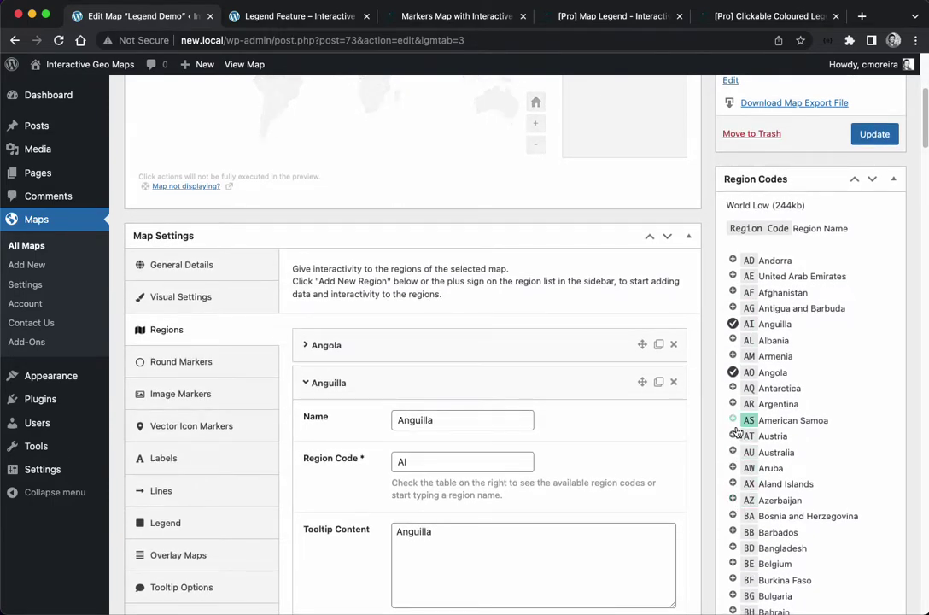
click(733, 436)
click(733, 451)
scroll(733, 448, down, 5)
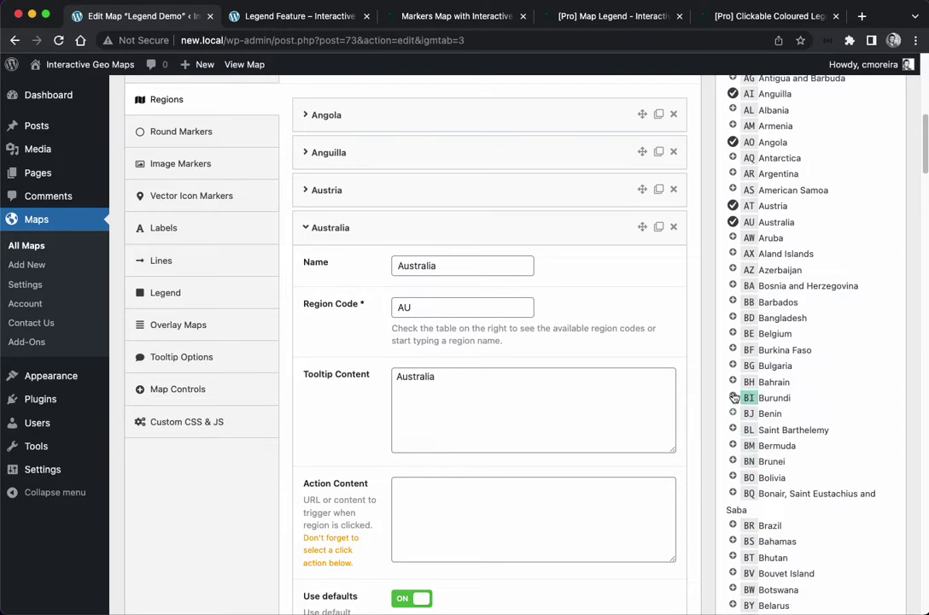
click(732, 366)
click(474, 272)
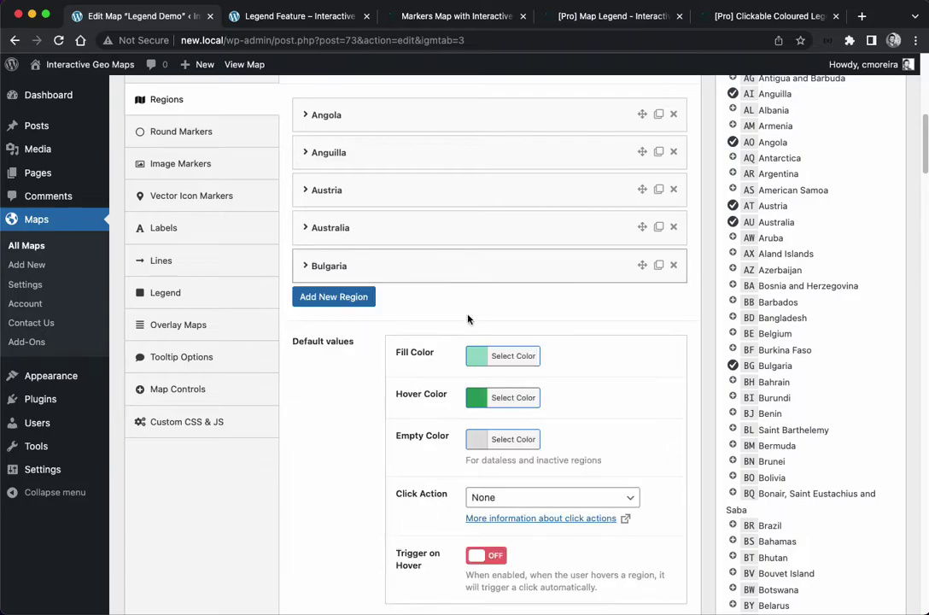
scroll(471, 333, up, 10)
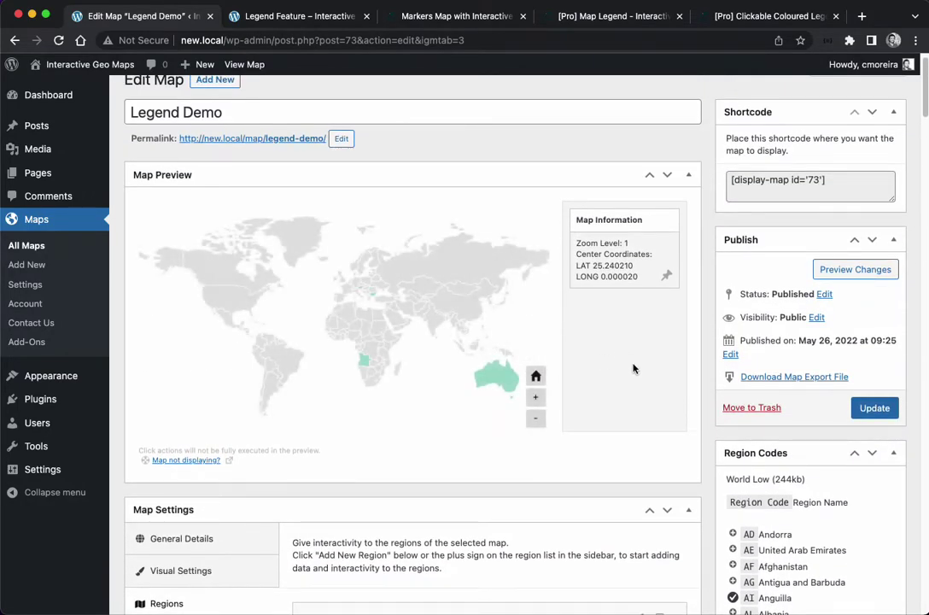
scroll(633, 369, down, 3)
scroll(577, 376, up, 3)
- Place round markers on Canada, Brazil and Russia in the map preview
click(231, 274)
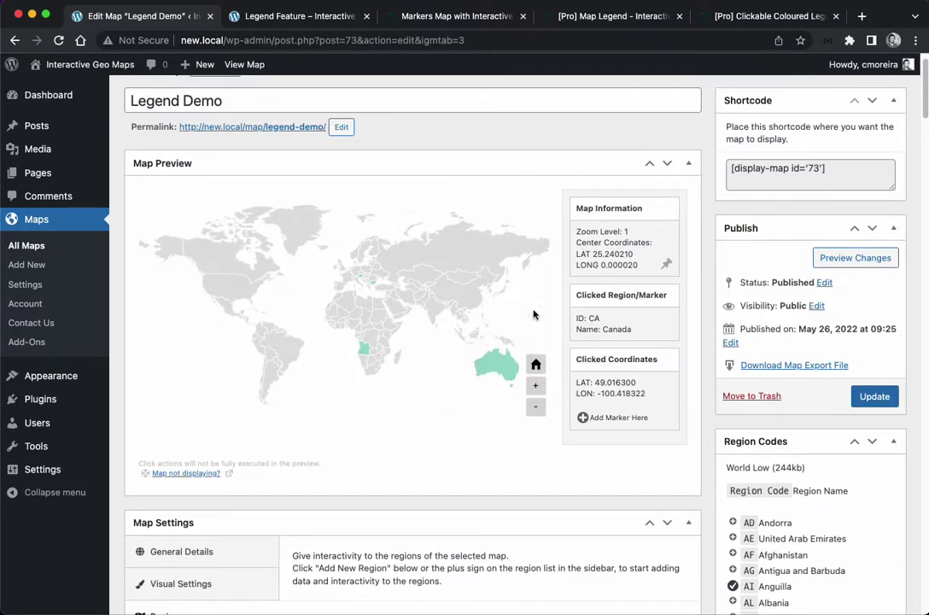
click(639, 417)
click(284, 357)
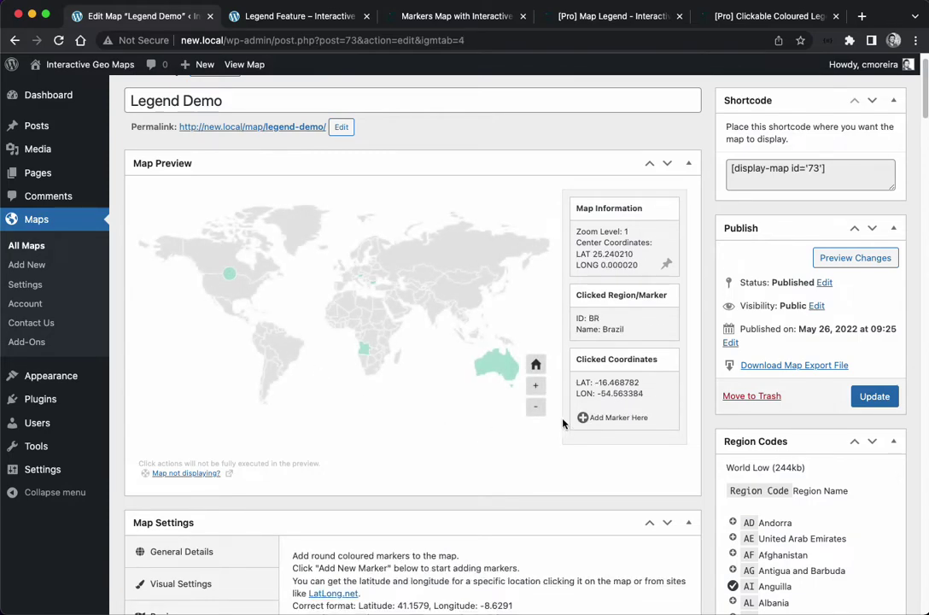
click(608, 417)
click(495, 235)
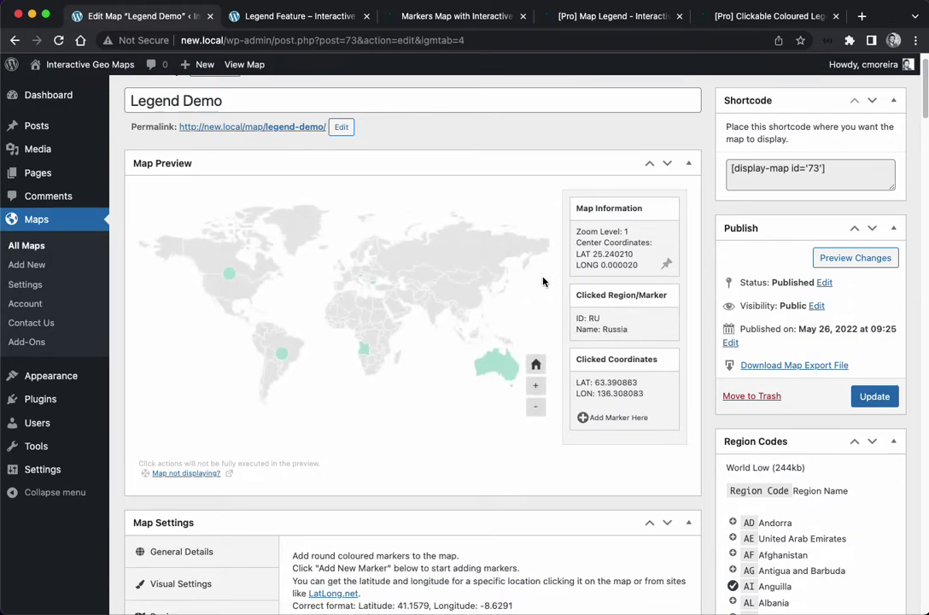
click(618, 417)
scroll(499, 463, down, 3)
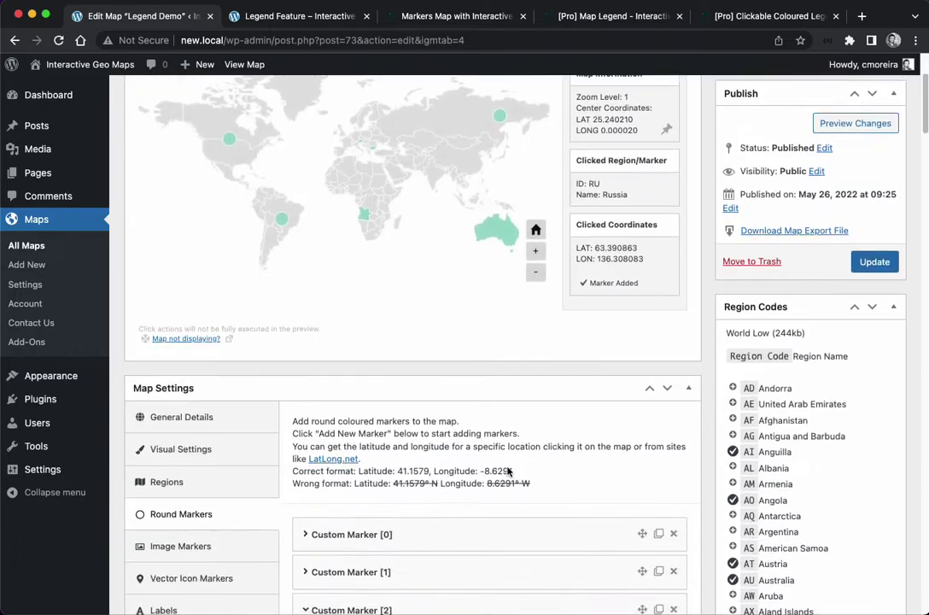
scroll(499, 463, down, 3)
click(217, 367)
click(215, 398)
scroll(283, 394, up, 5)
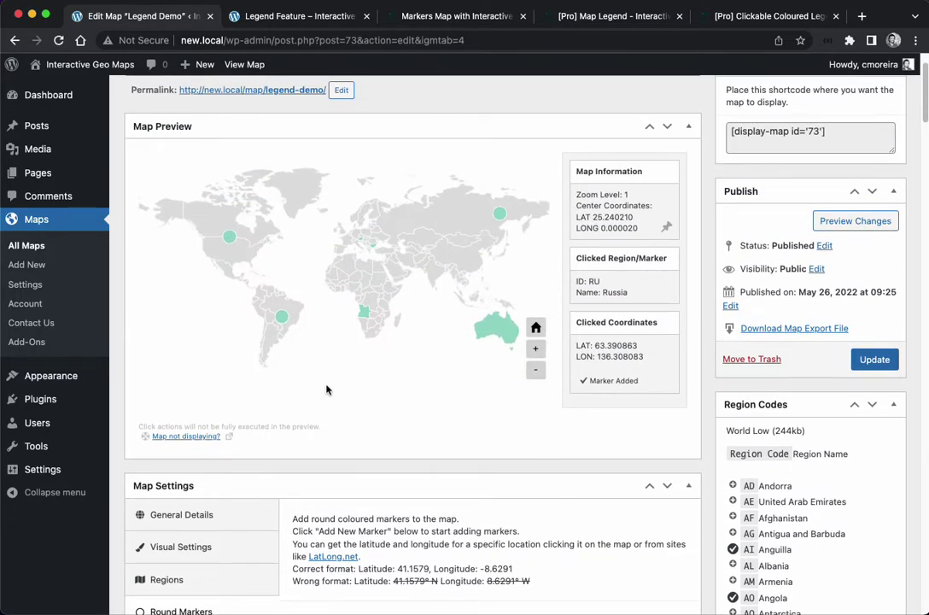
scroll(361, 412, down, 5)
- Enable Show in Legend for regions, titled Regions
click(239, 367)
scroll(369, 426, down, 1)
scroll(369, 426, down, 15)
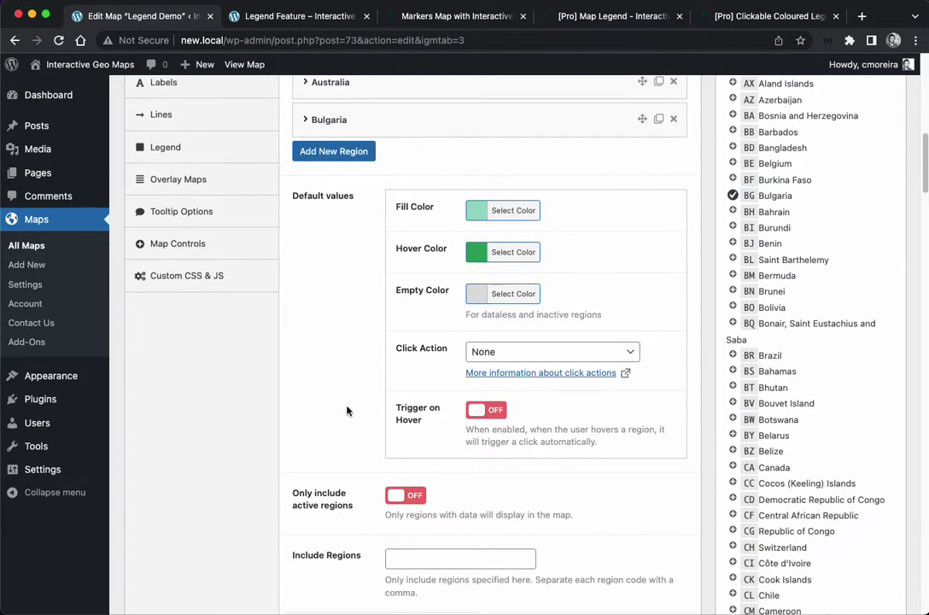
scroll(348, 405, down, 5)
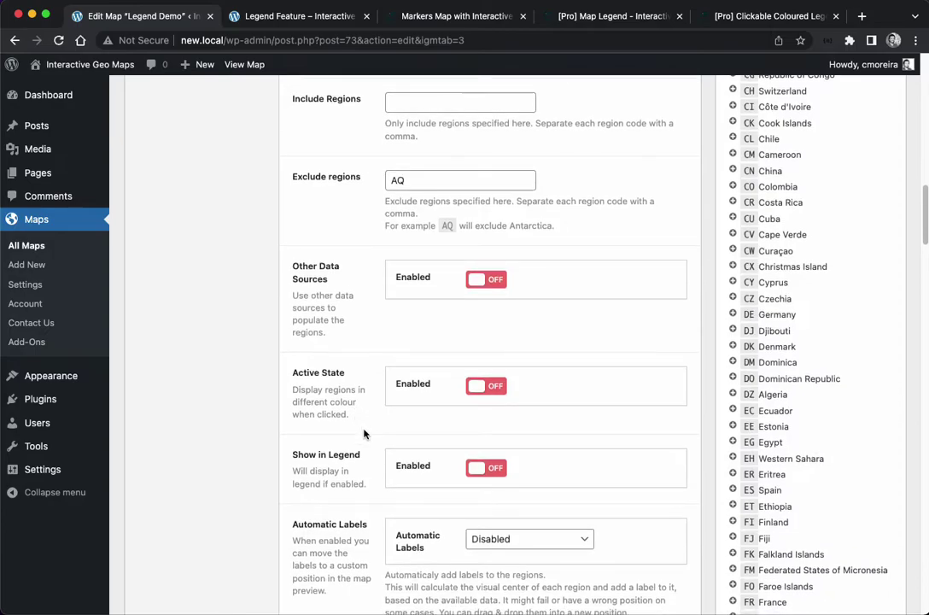
scroll(379, 435, up, 14)
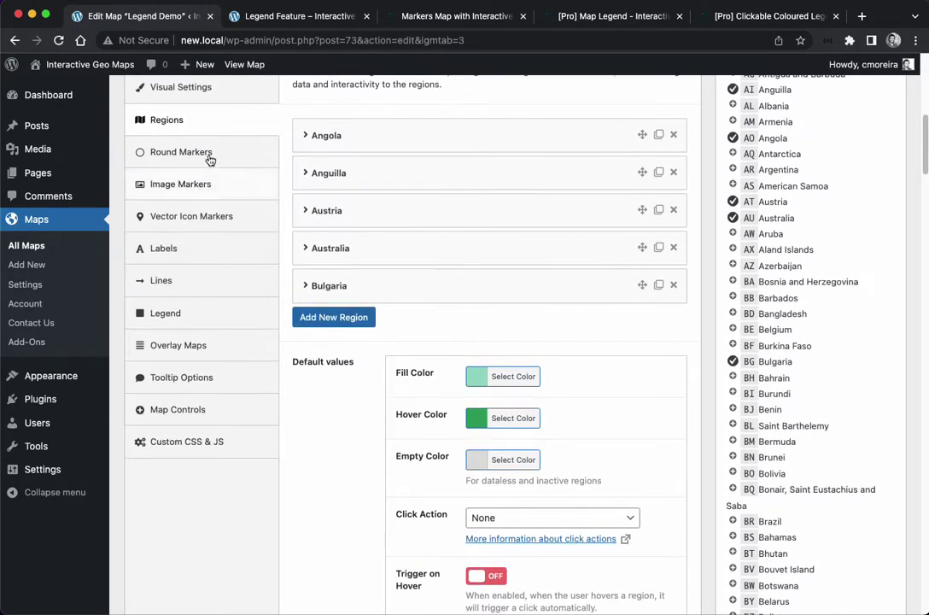
scroll(287, 260, down, 12)
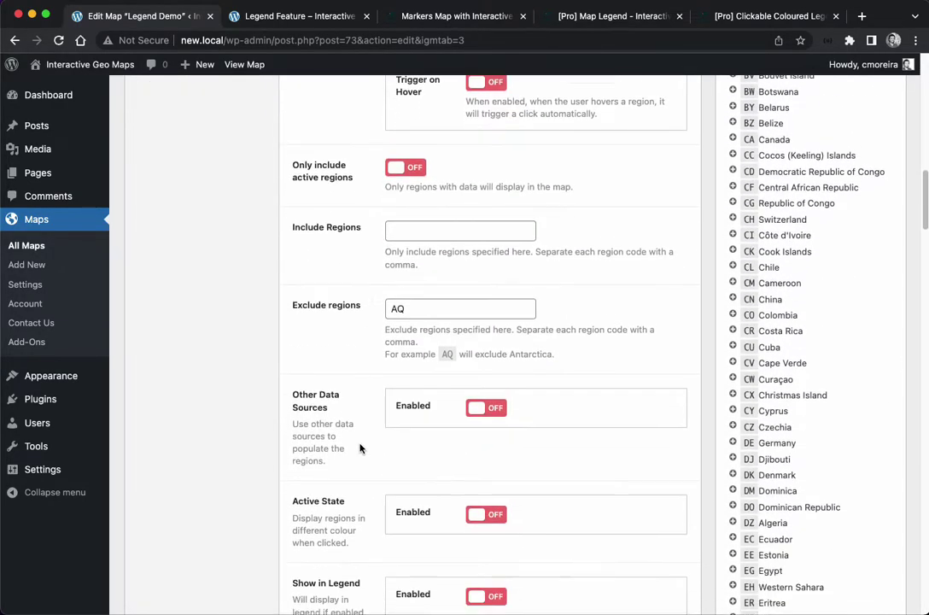
click(479, 527)
click(506, 566)
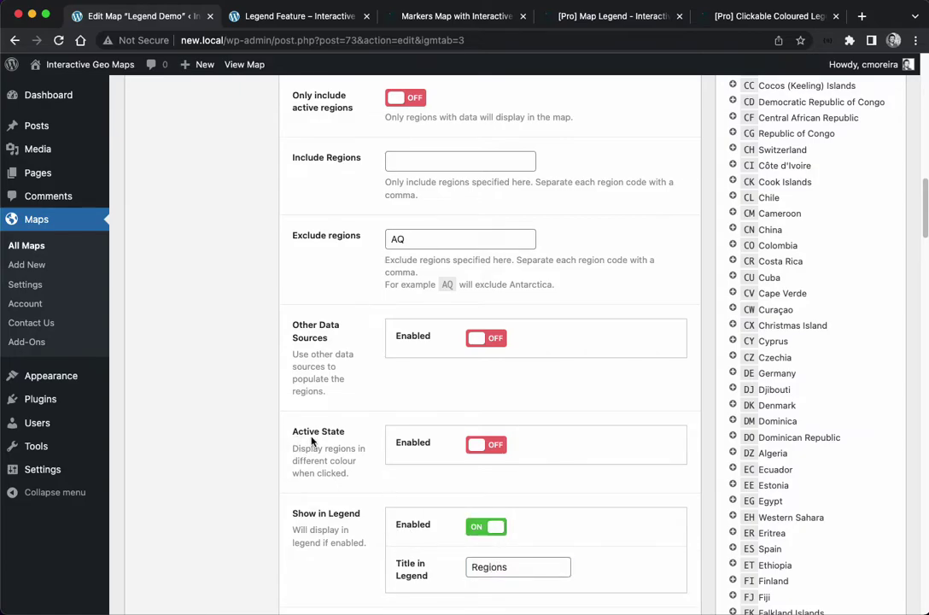
scroll(316, 452, up, 18)
- Enable Show in Legend for round markers, titled Markers
click(198, 469)
scroll(325, 465, down, 20)
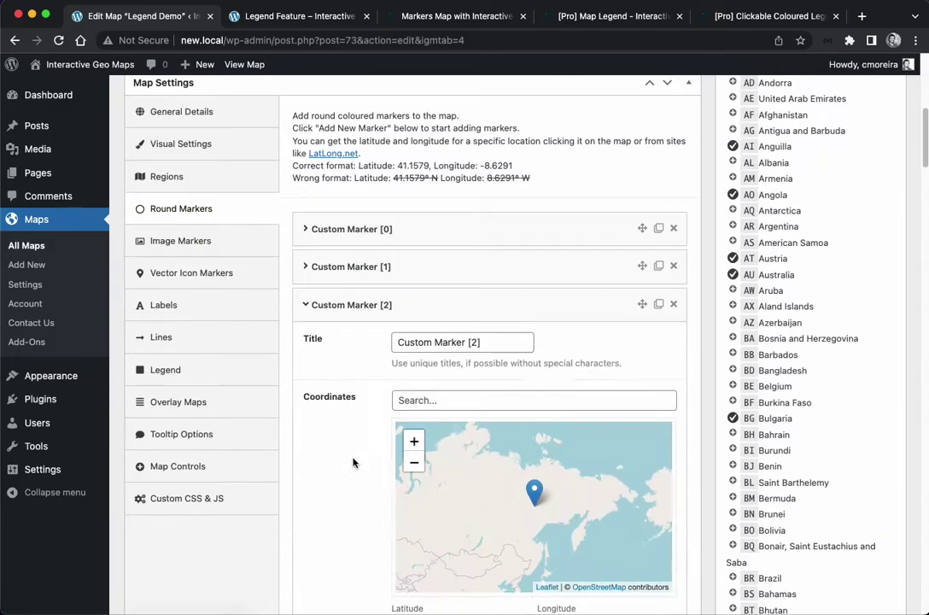
scroll(351, 455, down, 13)
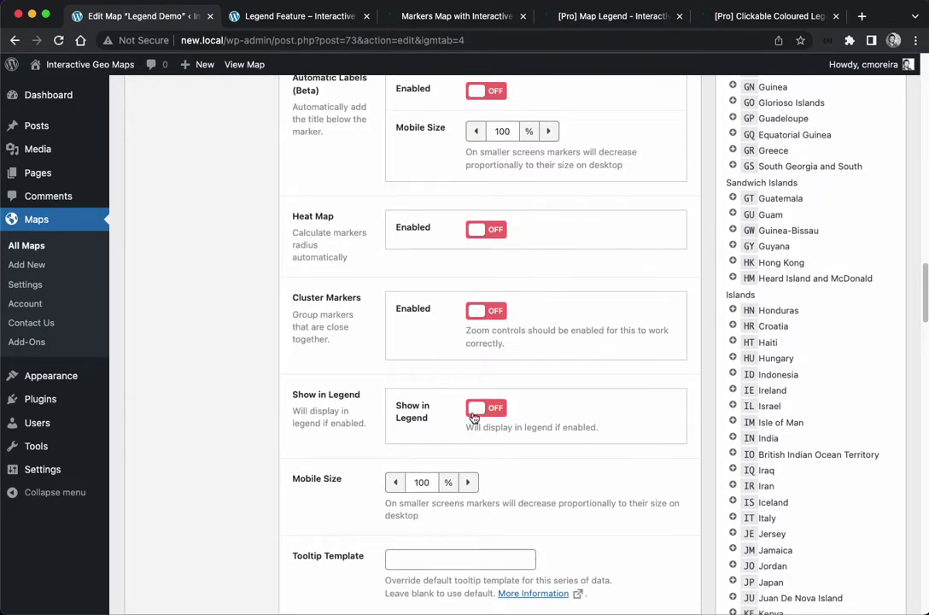
click(472, 405)
click(504, 459)
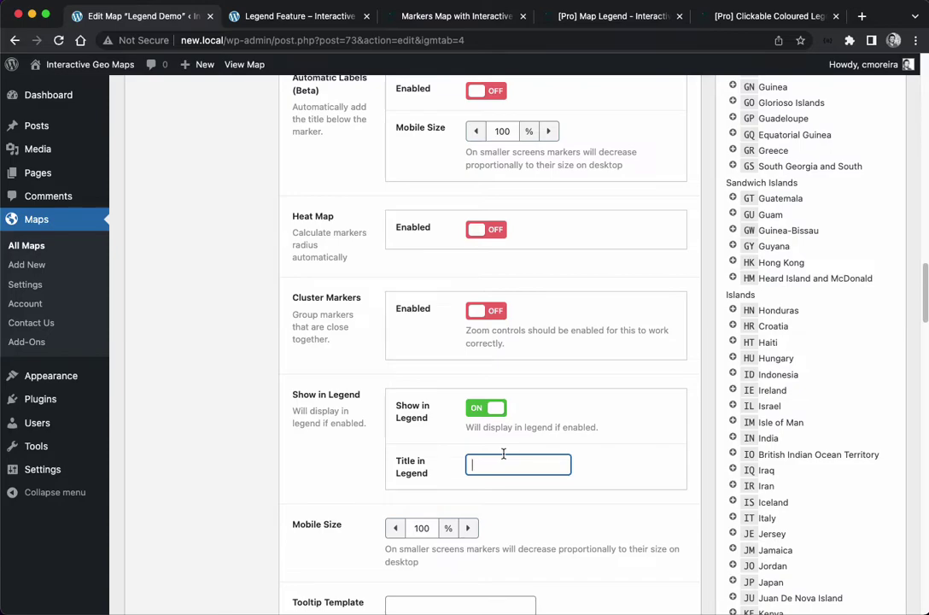
click(388, 378)
scroll(369, 401, up, 10)
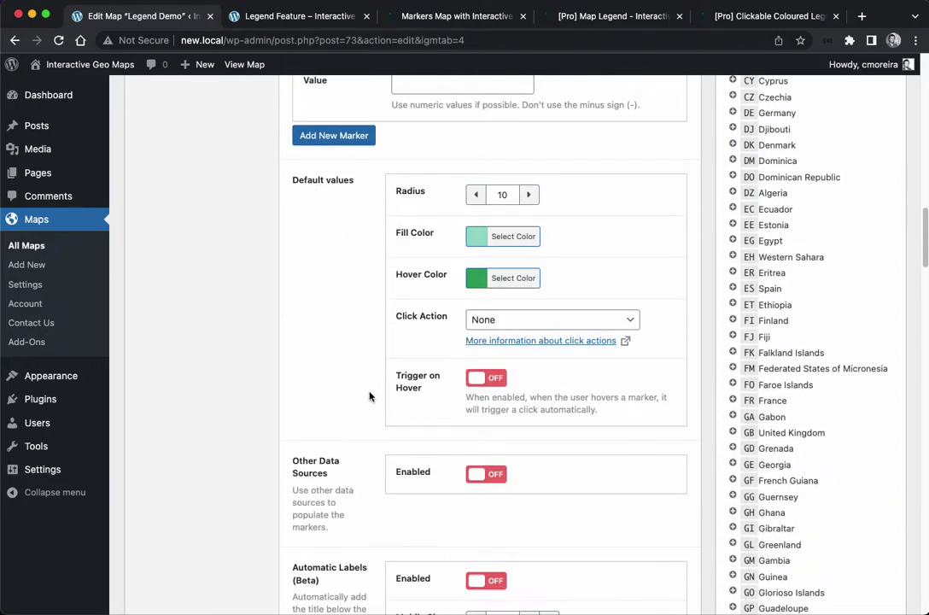
scroll(369, 396, up, 15)
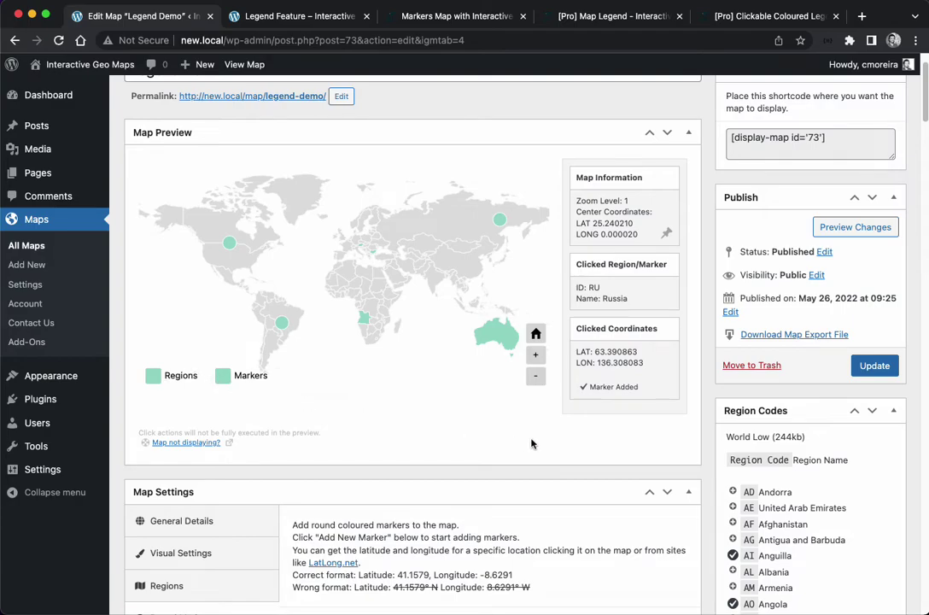
scroll(341, 547, down, 6)
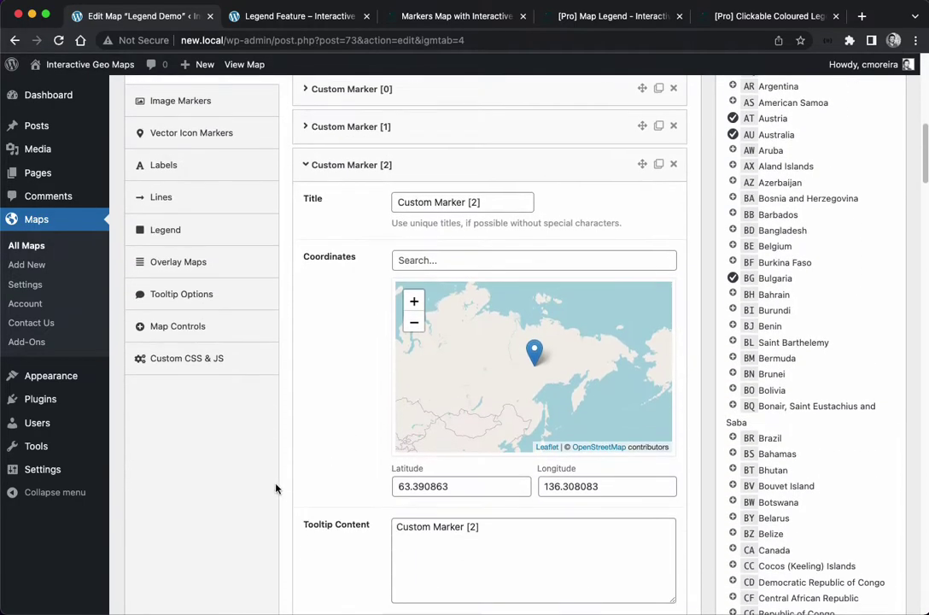
scroll(256, 495, up, 3)
- Review the Legend settings with the new Regions and Markers entries
click(186, 501)
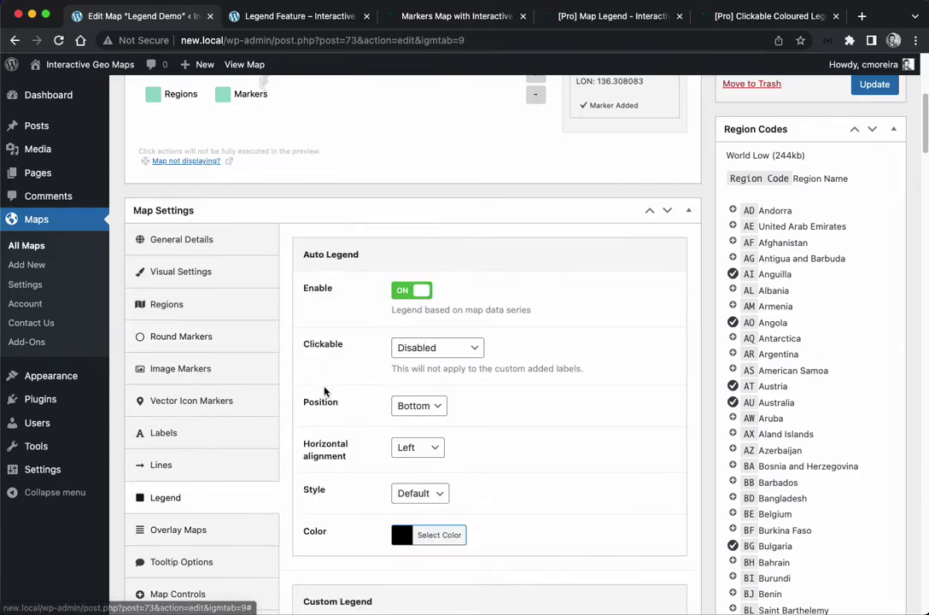
scroll(342, 390, up, 3)
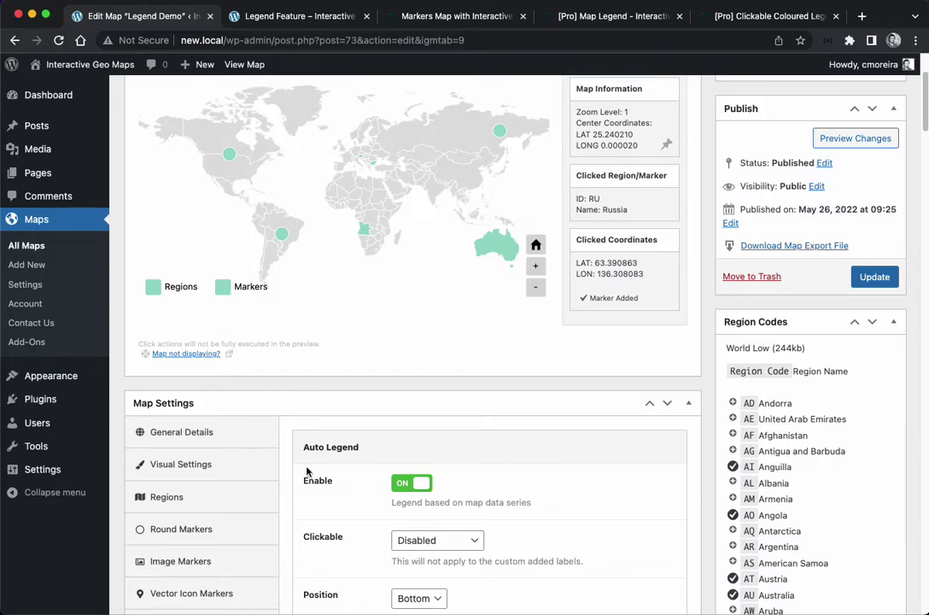
scroll(305, 473, down, 1)
- Set the default region fill colour to red
click(224, 451)
scroll(342, 470, down, 2)
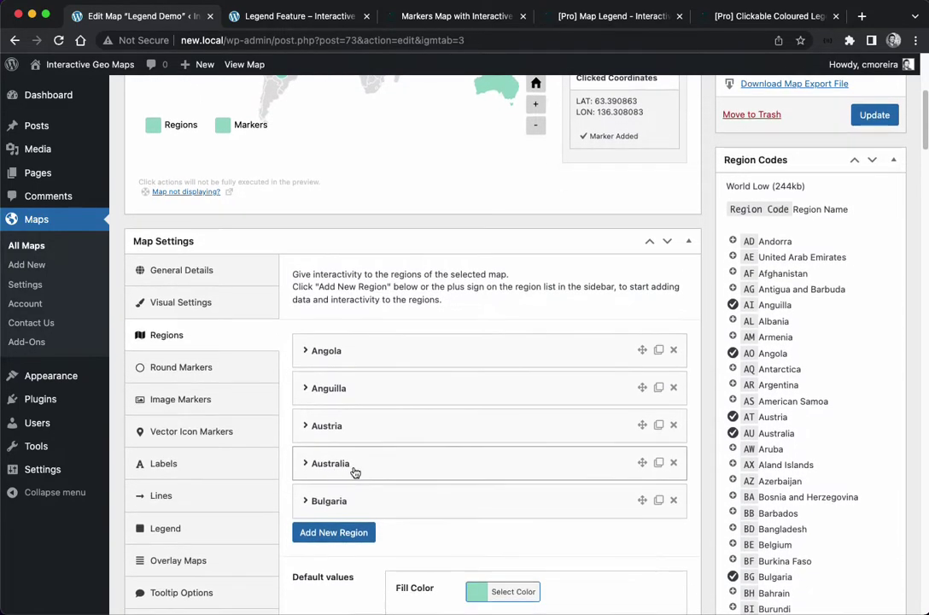
scroll(359, 487, down, 2)
click(523, 485)
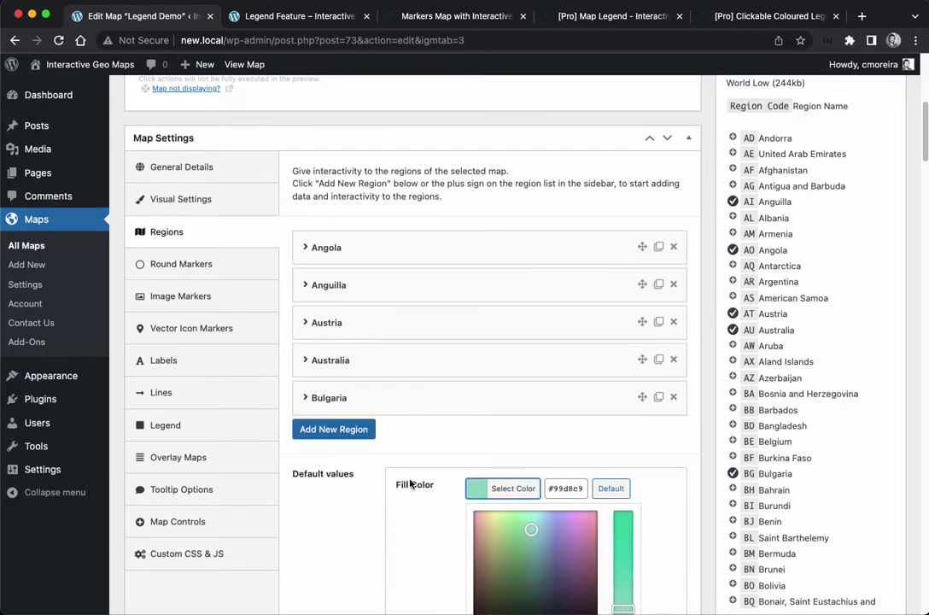
scroll(415, 482, down, 2)
click(512, 560)
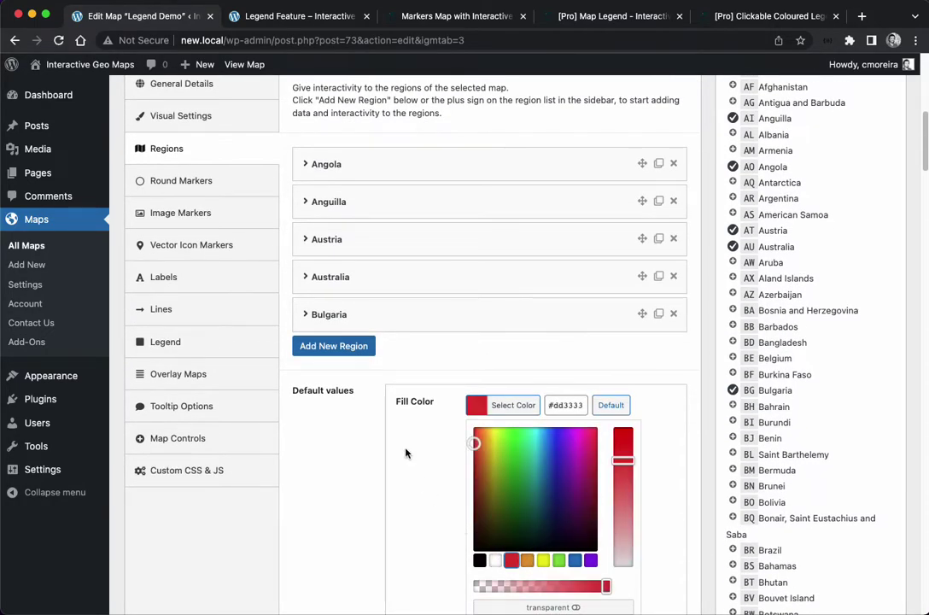
click(410, 443)
scroll(393, 451, up, 5)
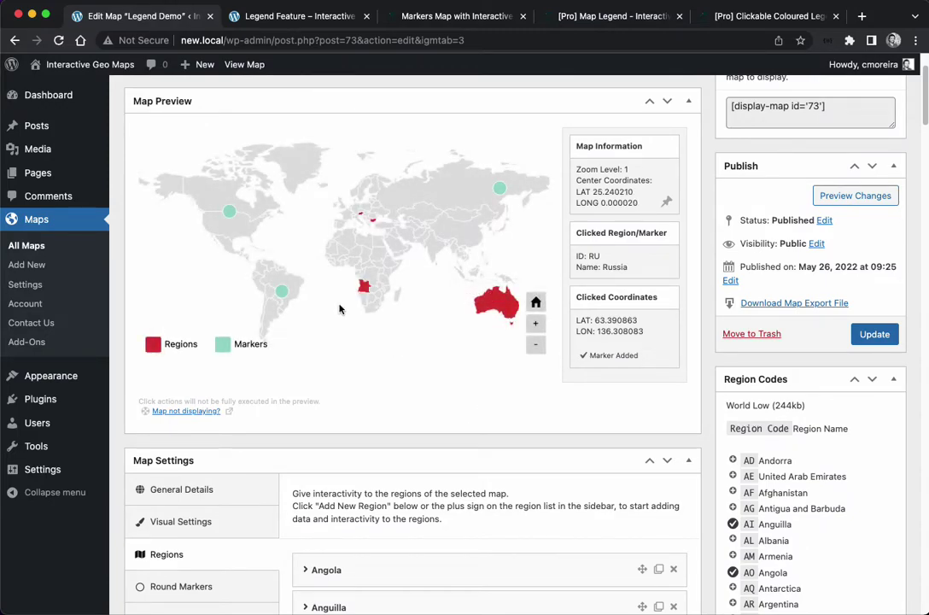
scroll(349, 378, down, 5)
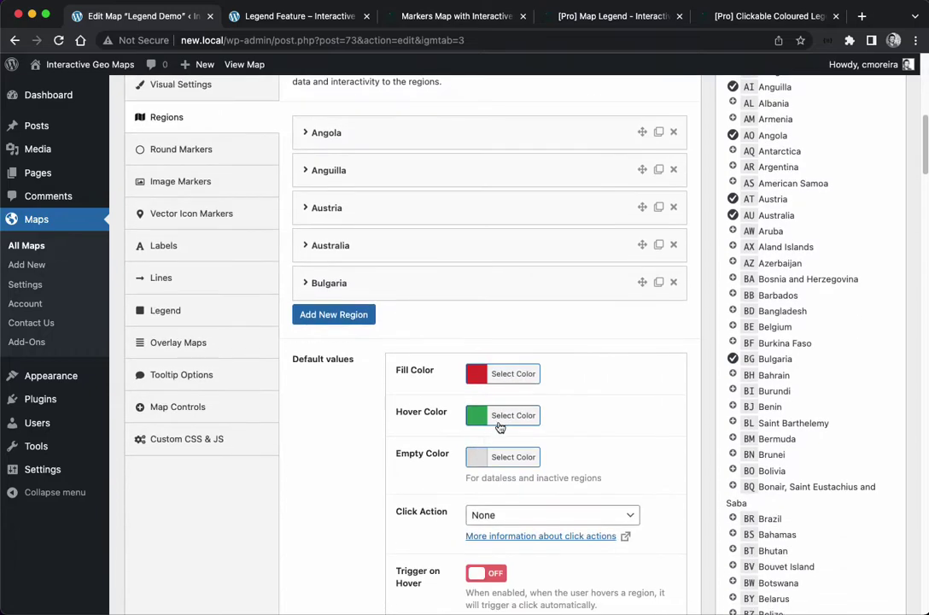
- Set the region hover colour to #dd3333 and lighten the fill to pink #dd7e7e
click(502, 416)
click(510, 569)
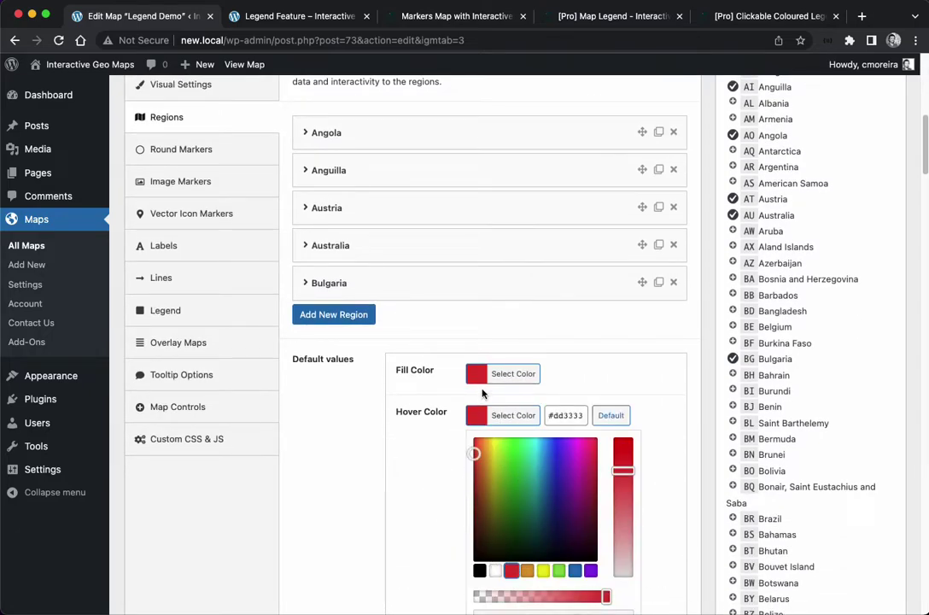
click(482, 393)
click(508, 374)
drag(626, 431, 629, 480)
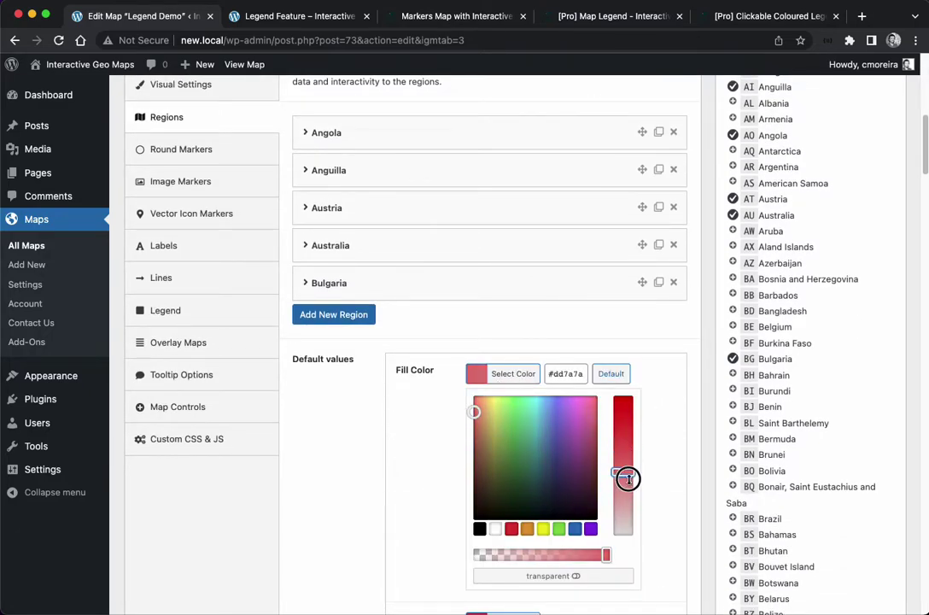
click(434, 394)
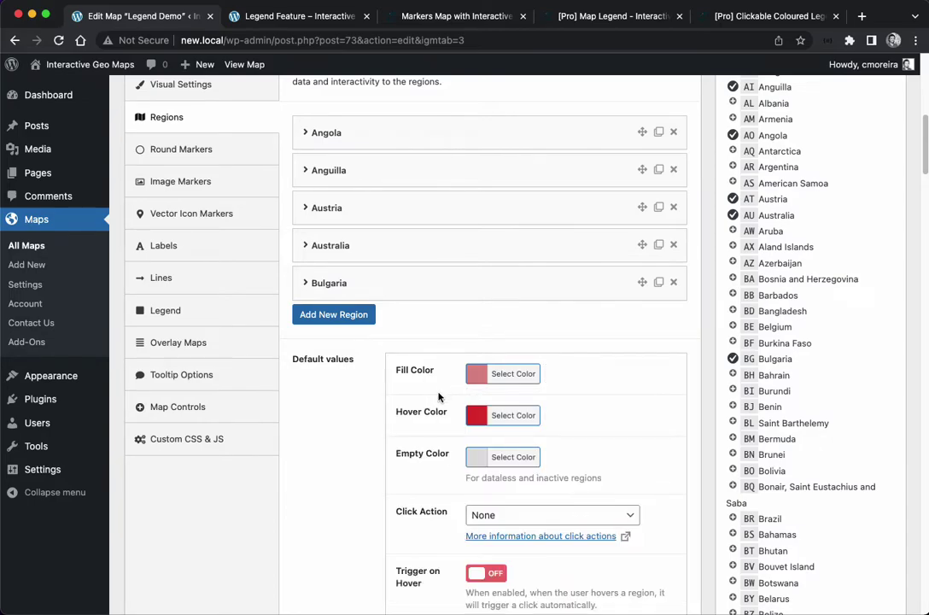
scroll(438, 396, up, 10)
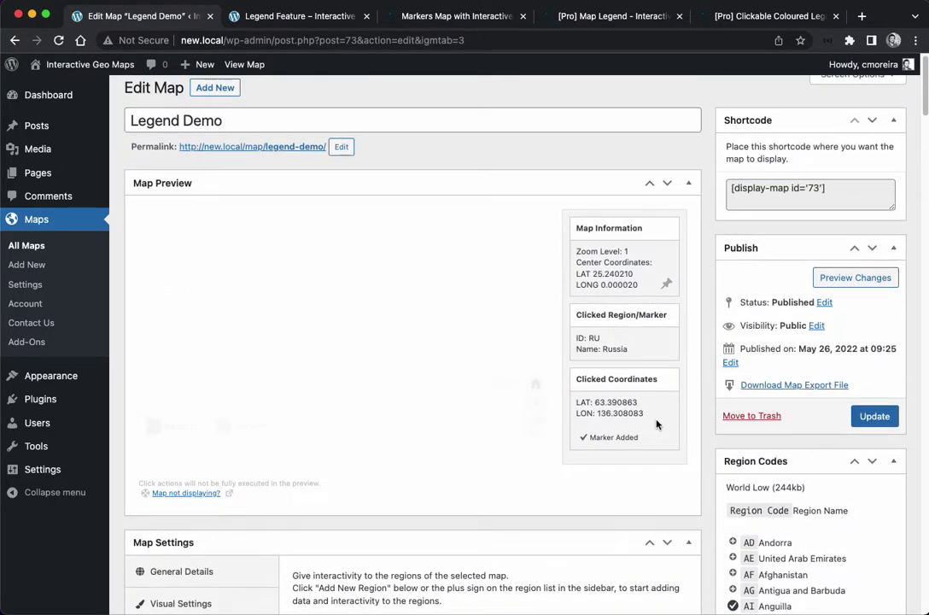
scroll(478, 424, down, 5)
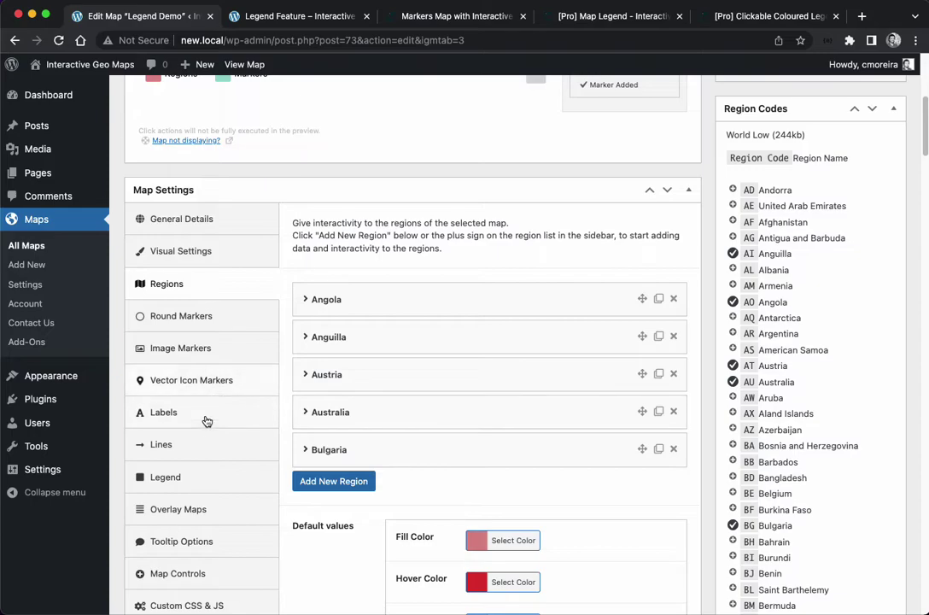
- Change Auto Legend's Clickable option from Highlight to Toggle Visibility
click(201, 477)
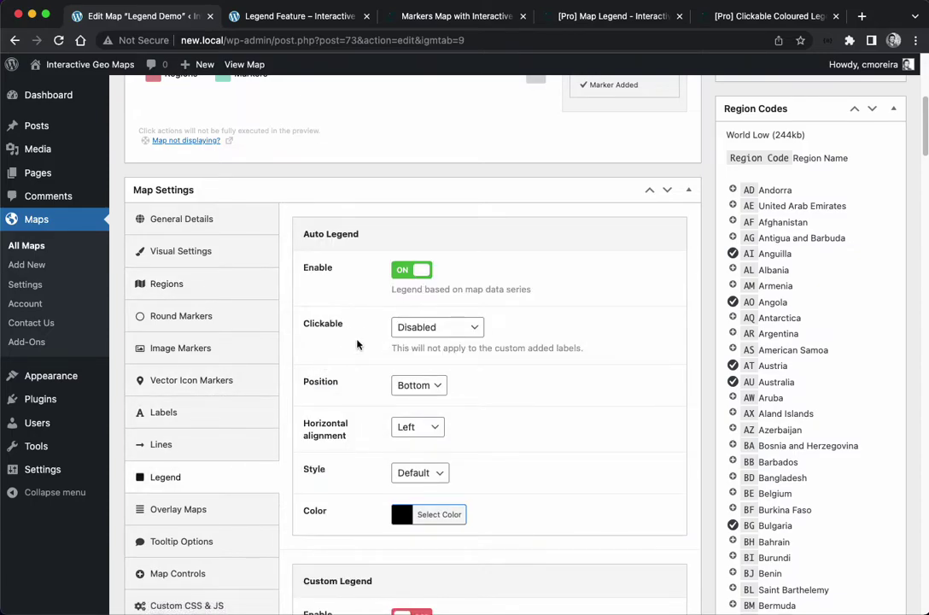
click(419, 332)
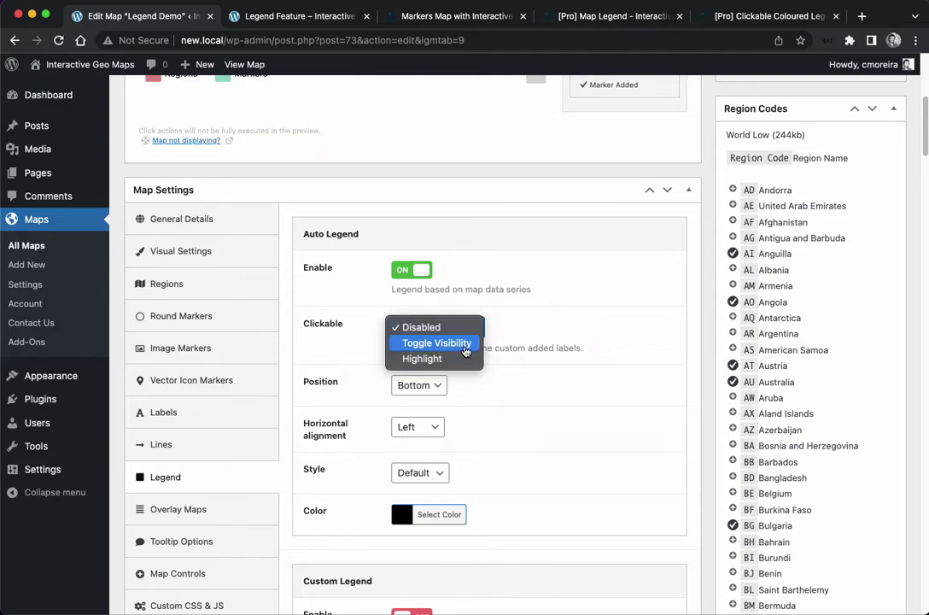
click(436, 359)
scroll(369, 350, up, 5)
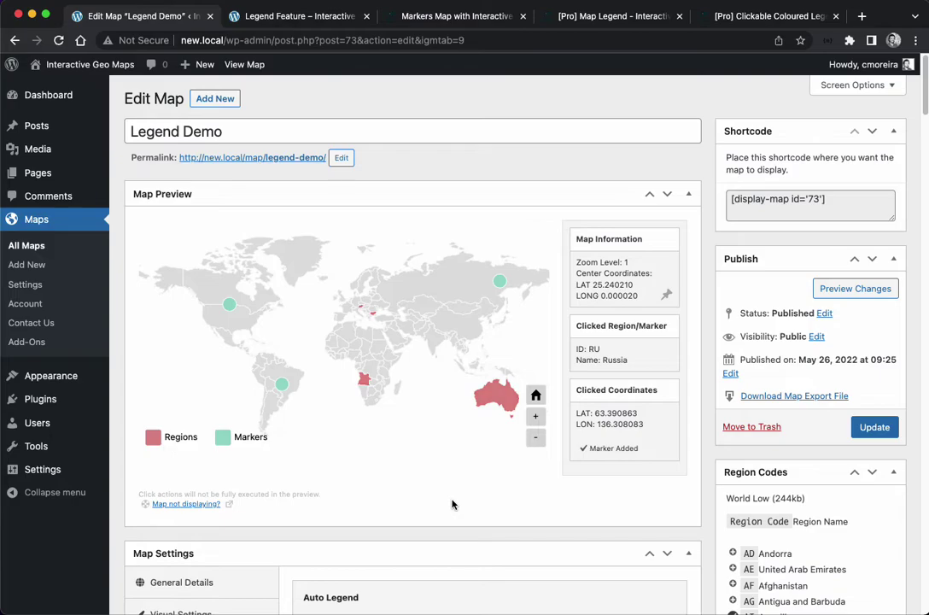
scroll(450, 501, down, 2)
scroll(450, 502, down, 3)
click(423, 492)
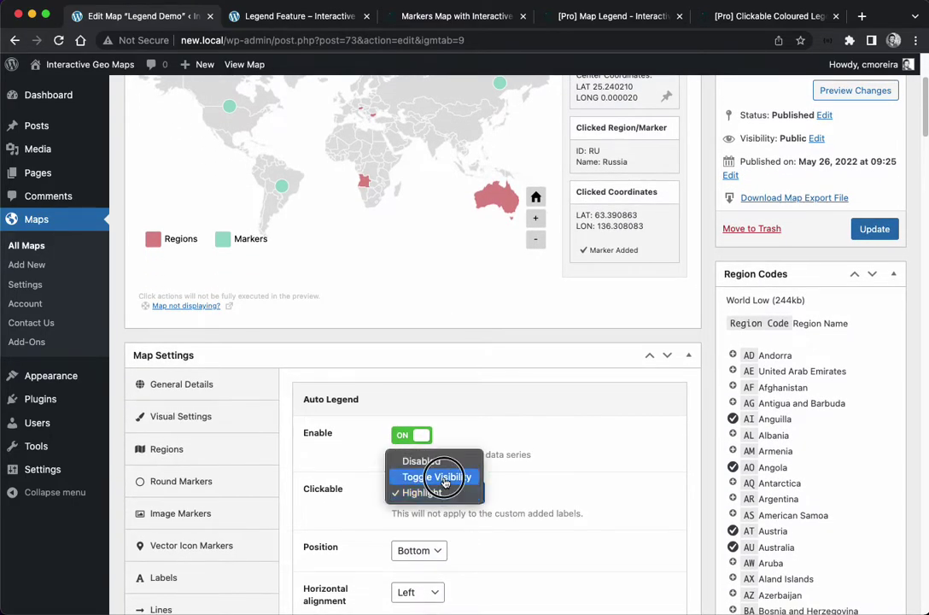
click(367, 473)
key(Down)
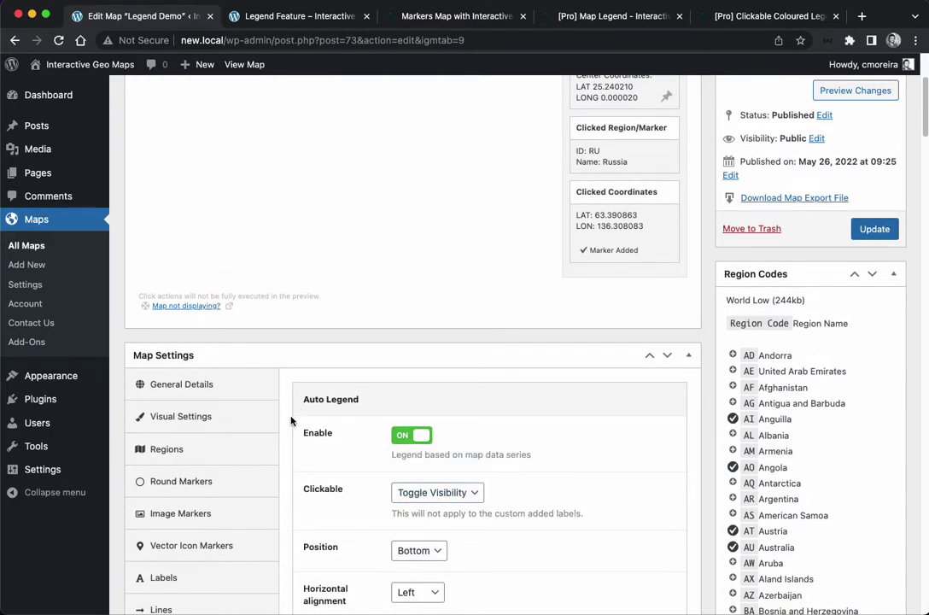
- Test the clickable legend by hiding and re-showing the Markers and Regions series
scroll(292, 424, up, 3)
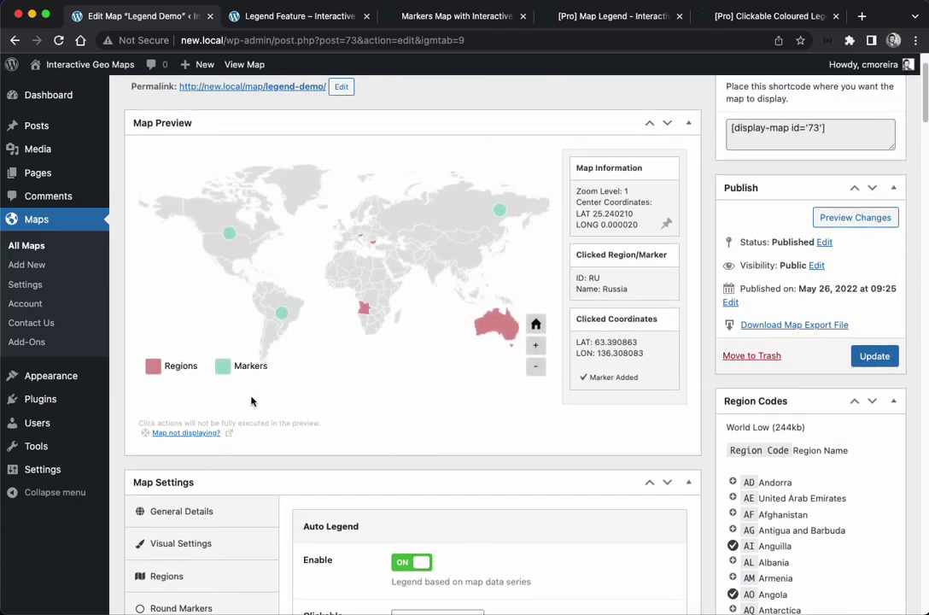
click(245, 375)
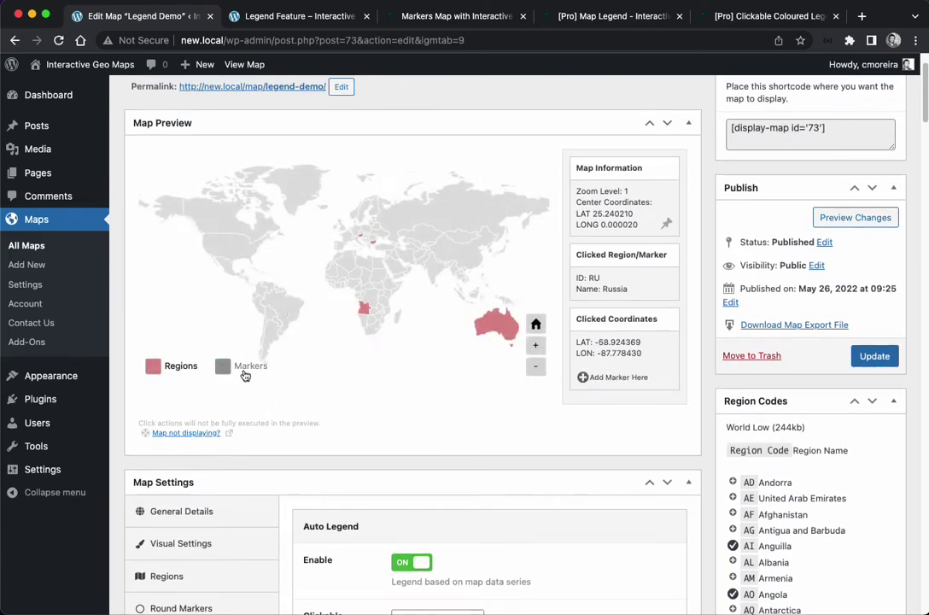
click(245, 372)
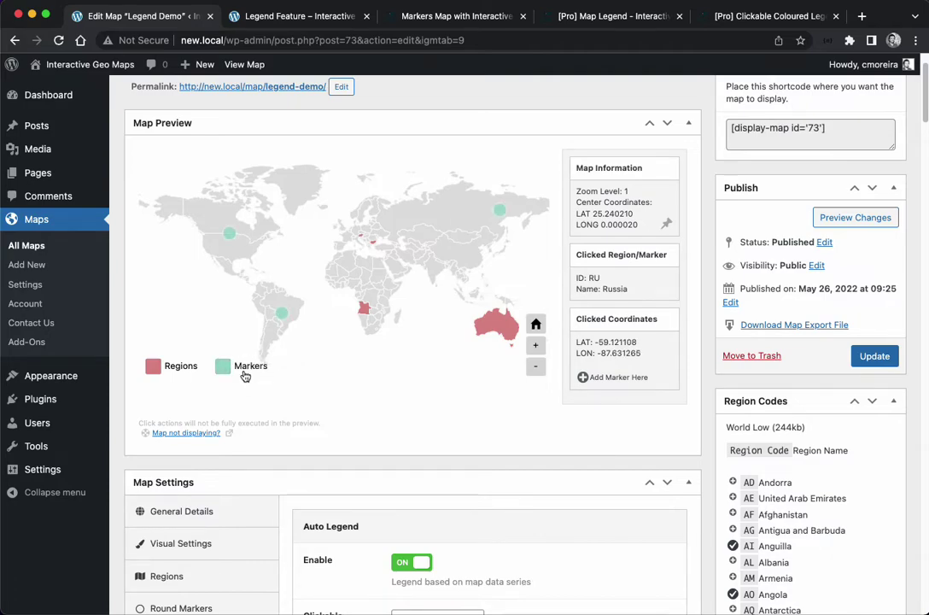
click(172, 369)
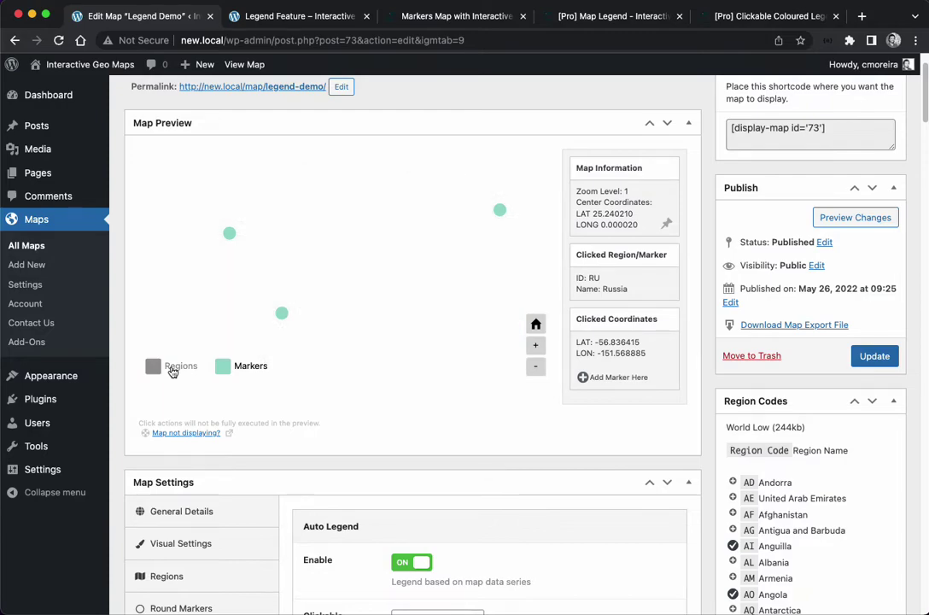
click(172, 369)
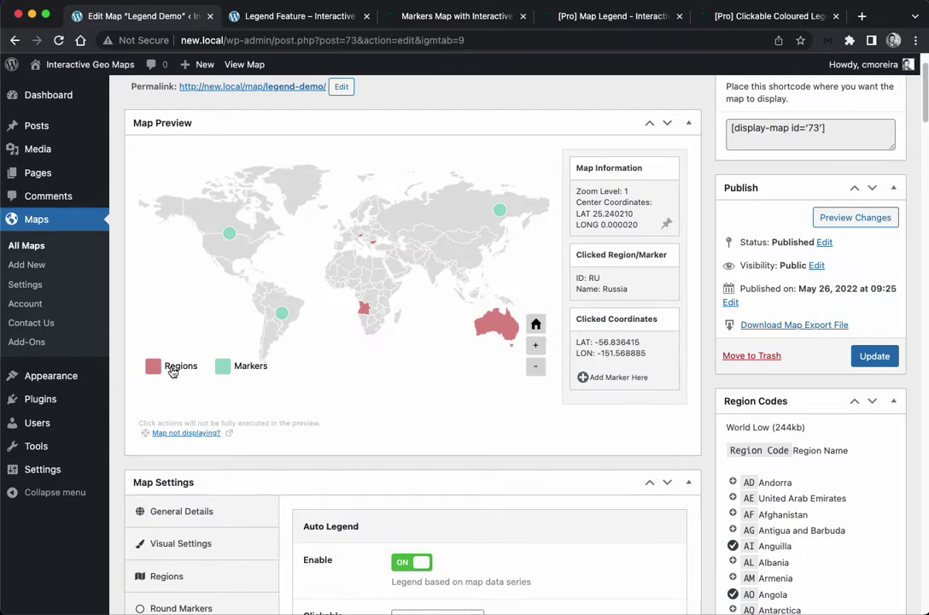
- Try the Left legend position, leaving vertical alignment unchanged
scroll(359, 435, down, 5)
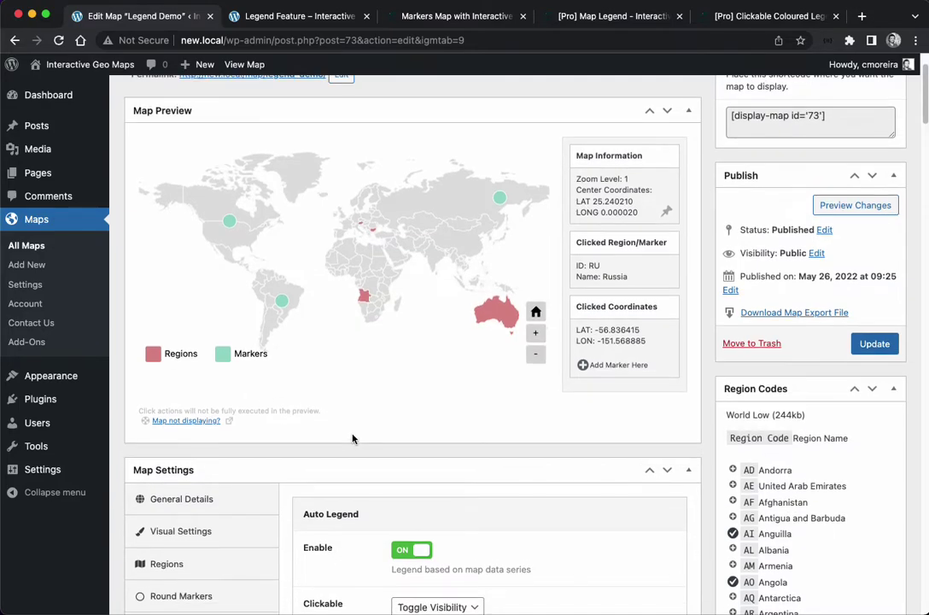
scroll(354, 410, down, 1)
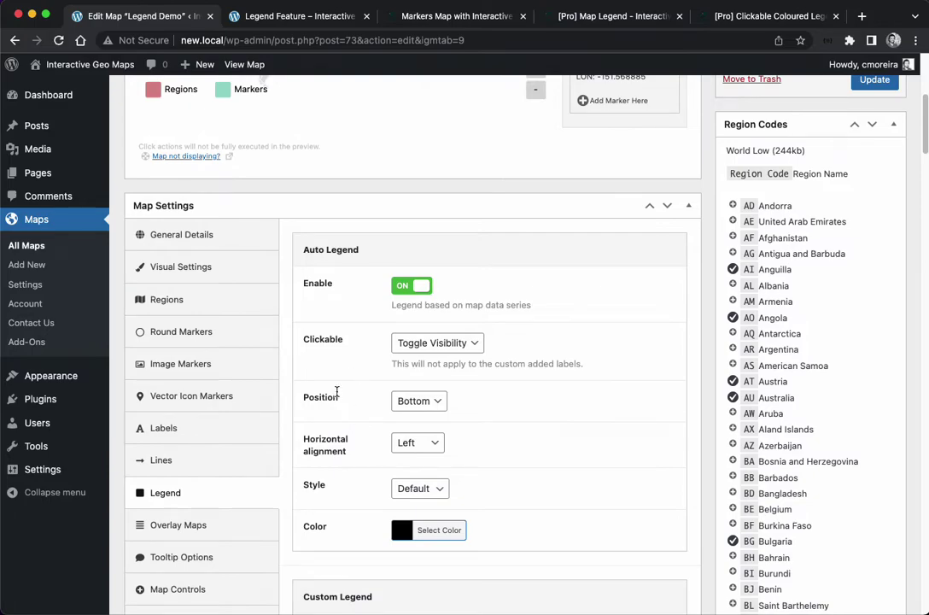
scroll(341, 397, up, 2)
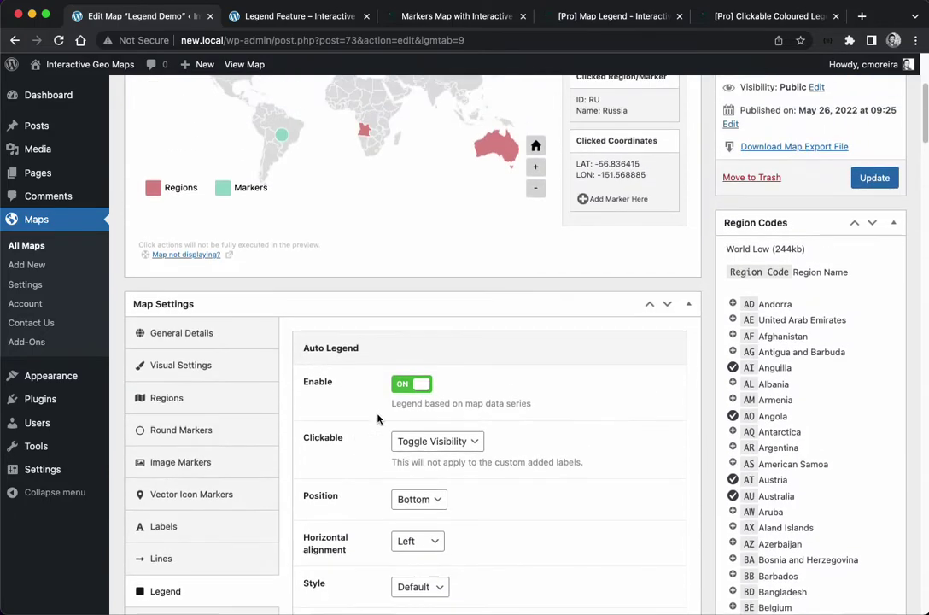
click(427, 503)
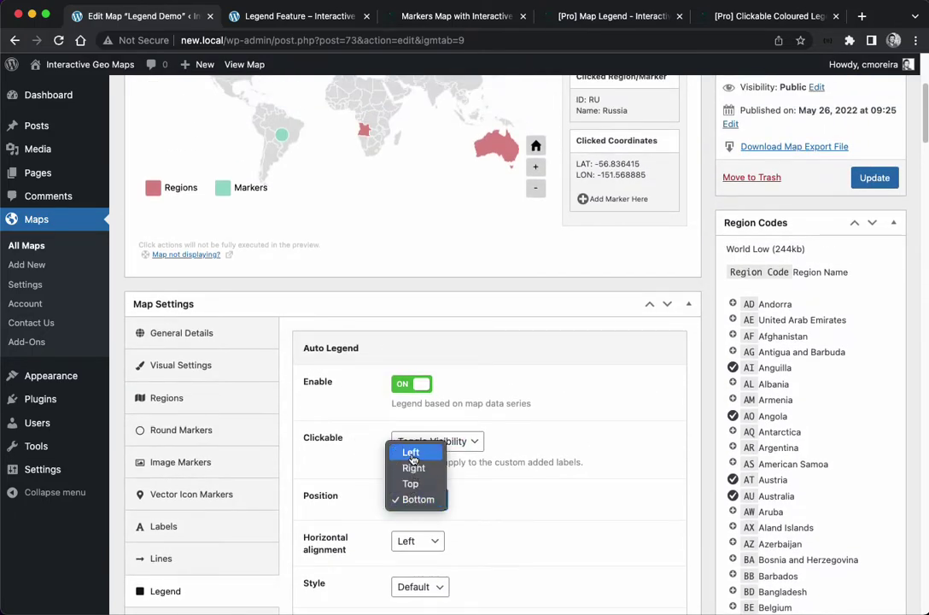
click(411, 459)
click(427, 543)
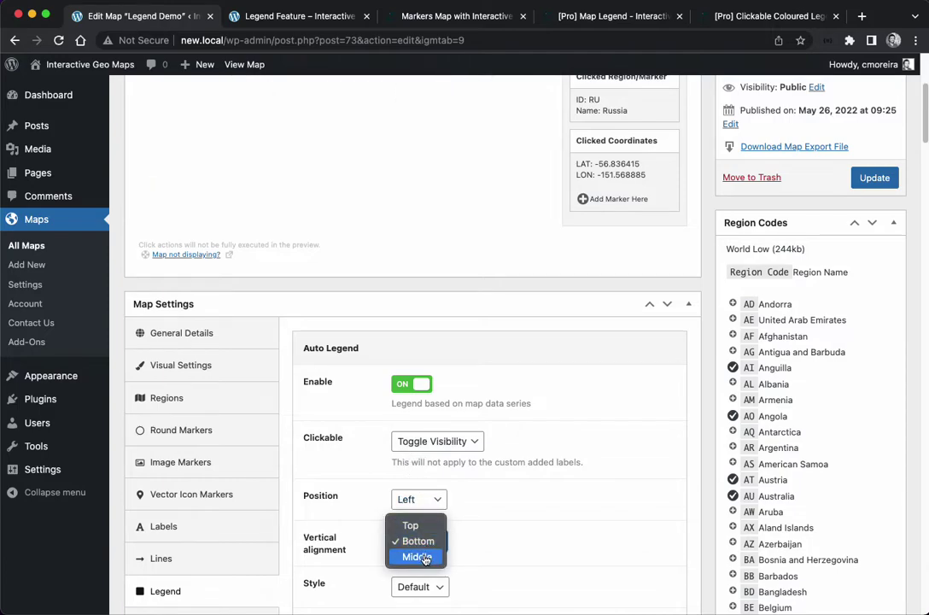
click(518, 510)
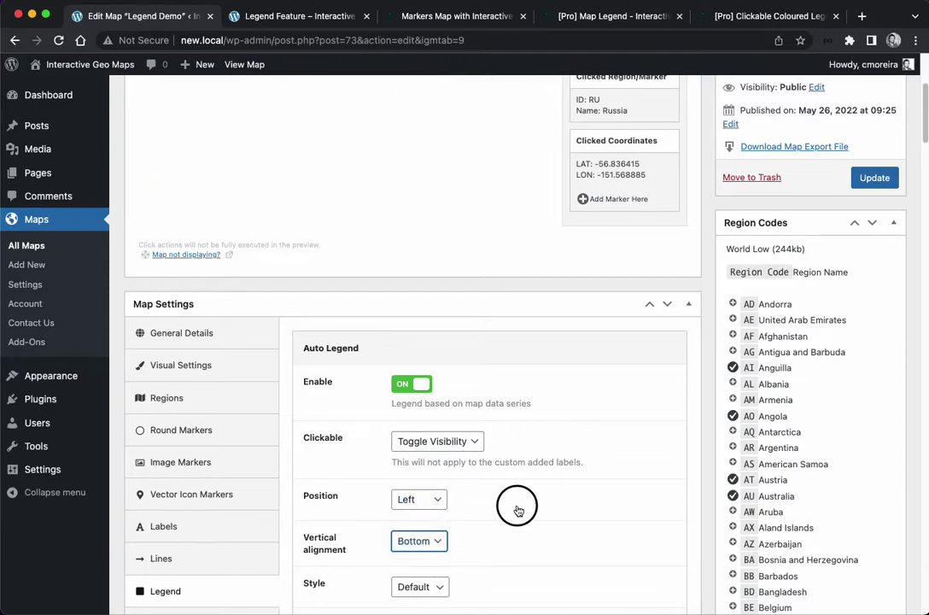
- Put the legend back at Bottom with Center horizontal alignment
scroll(517, 510, up, 5)
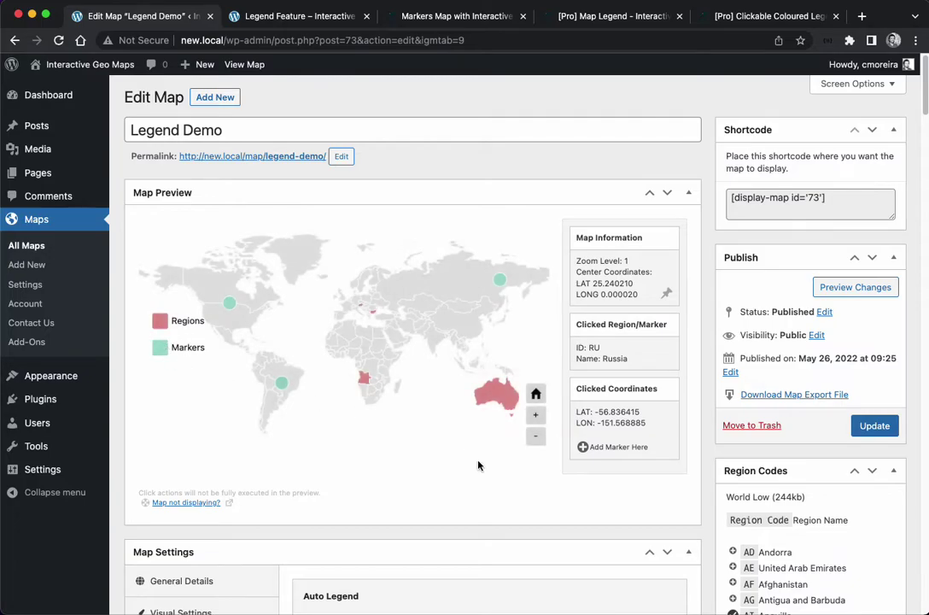
scroll(483, 467, down, 5)
click(430, 381)
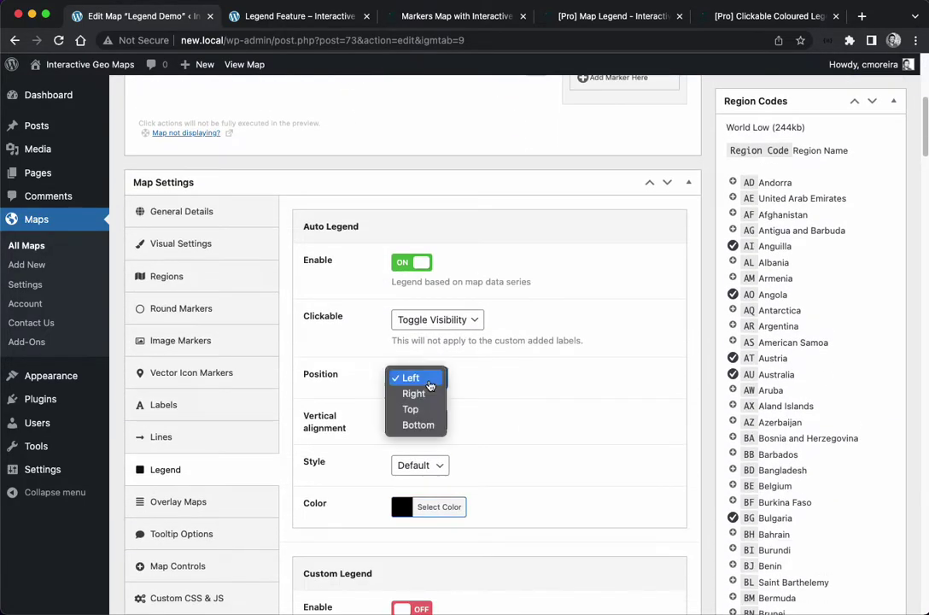
click(419, 425)
click(431, 423)
click(431, 435)
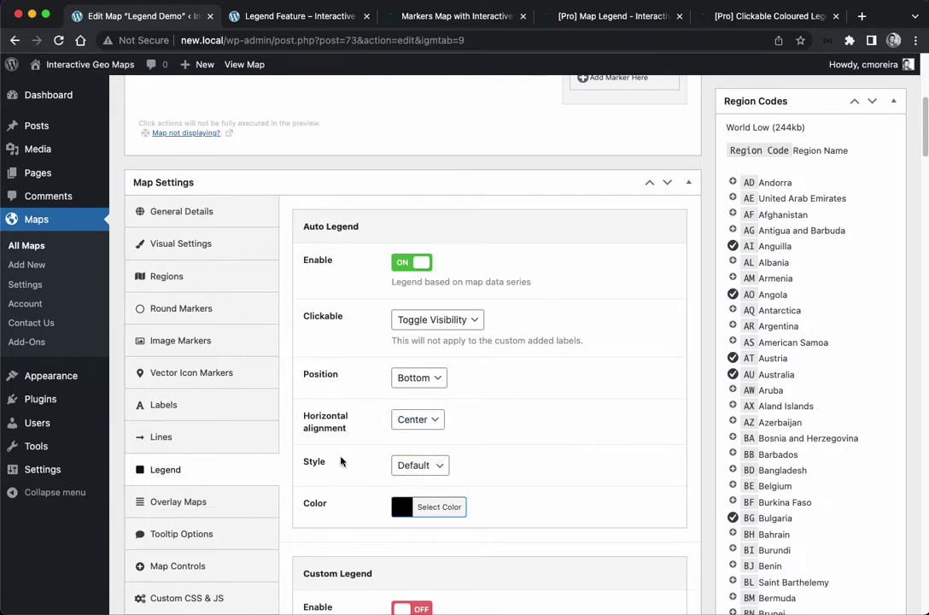
- Try X-Small and Larger legend styles, then settle on Regular
click(441, 467)
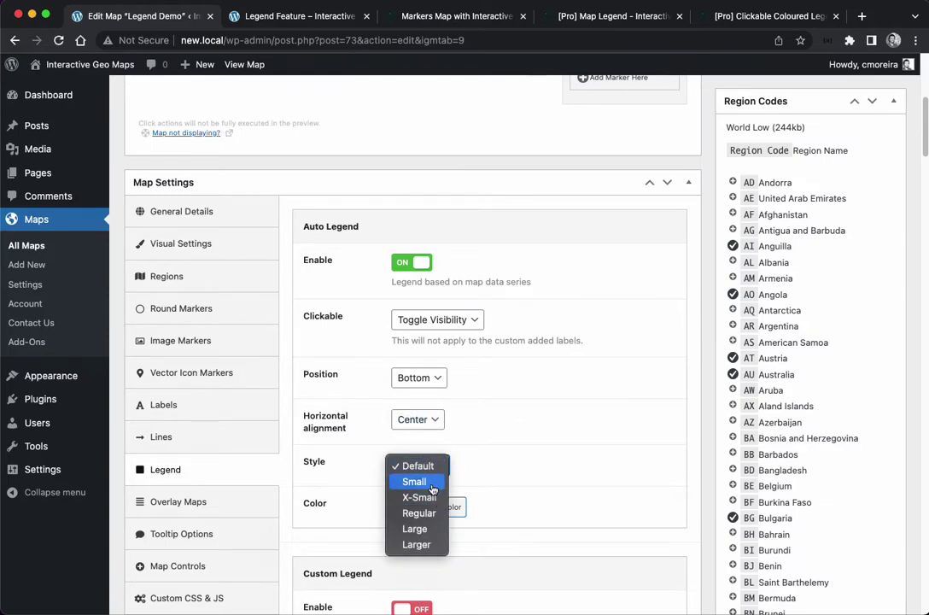
click(434, 497)
scroll(560, 470, up, 5)
scroll(565, 477, up, 1)
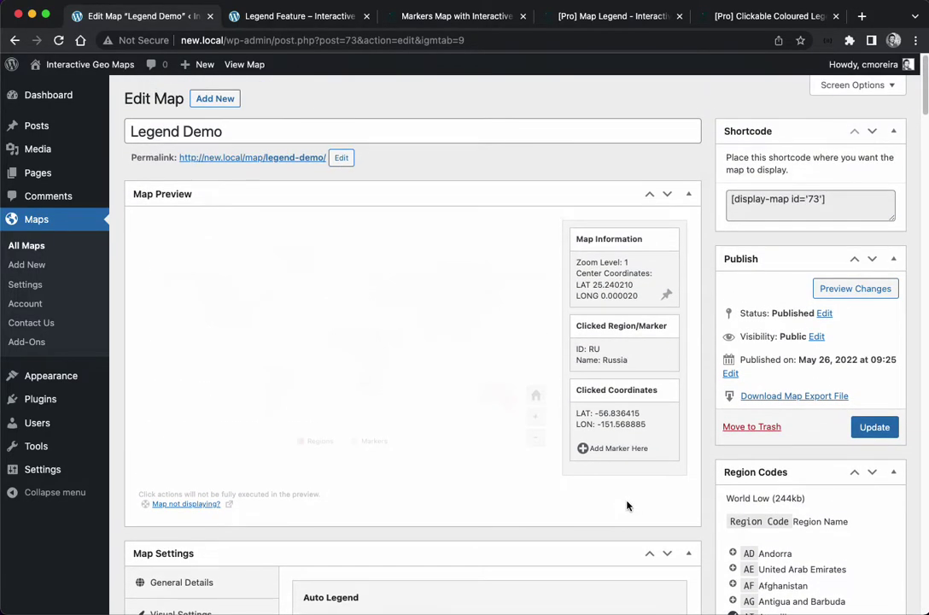
scroll(578, 537, down, 5)
click(418, 473)
click(434, 520)
scroll(597, 461, up, 5)
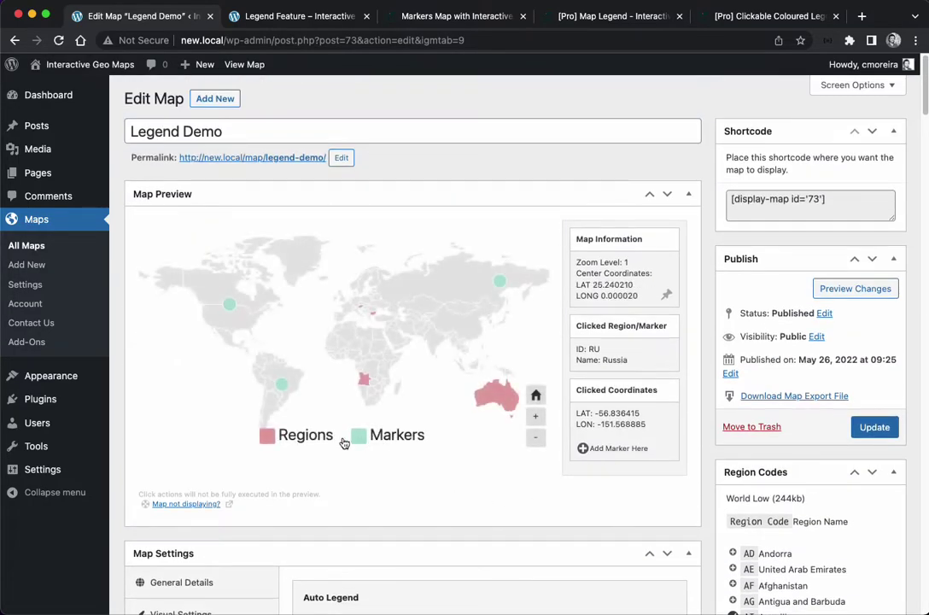
scroll(537, 518, down, 5)
click(439, 522)
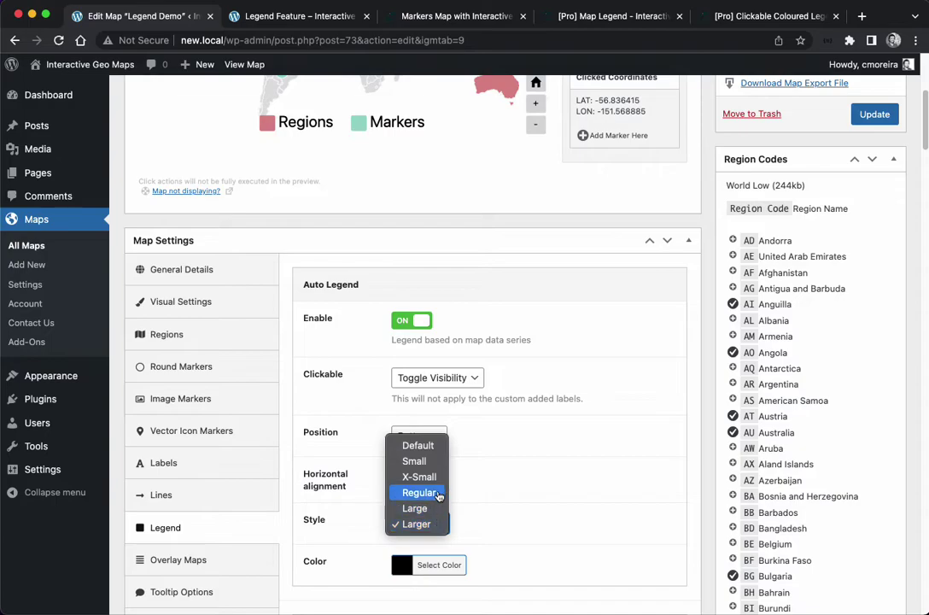
click(418, 492)
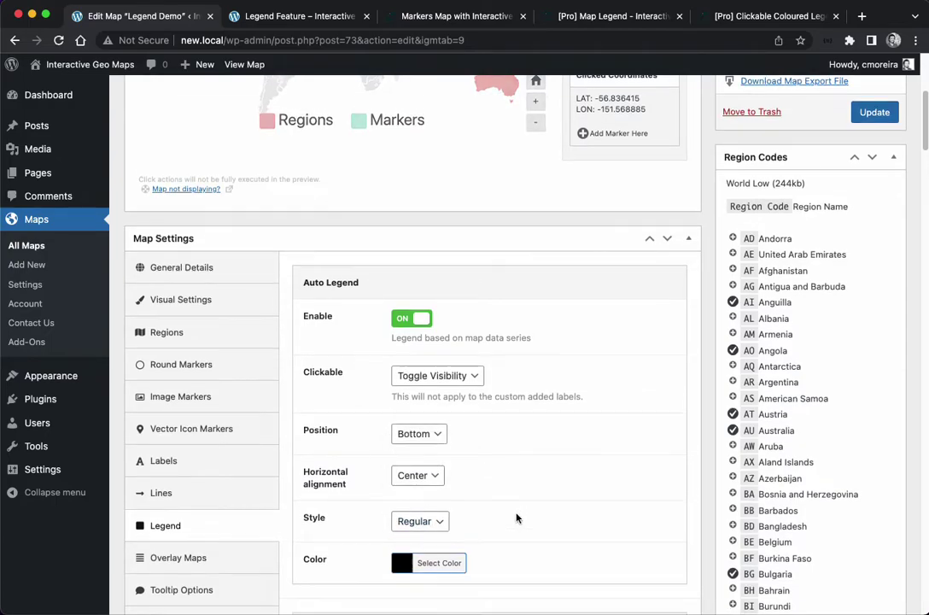
- Set the legend colour to the blue swatch, #1e73be
scroll(496, 503, down, 1)
click(435, 544)
scroll(380, 535, down, 5)
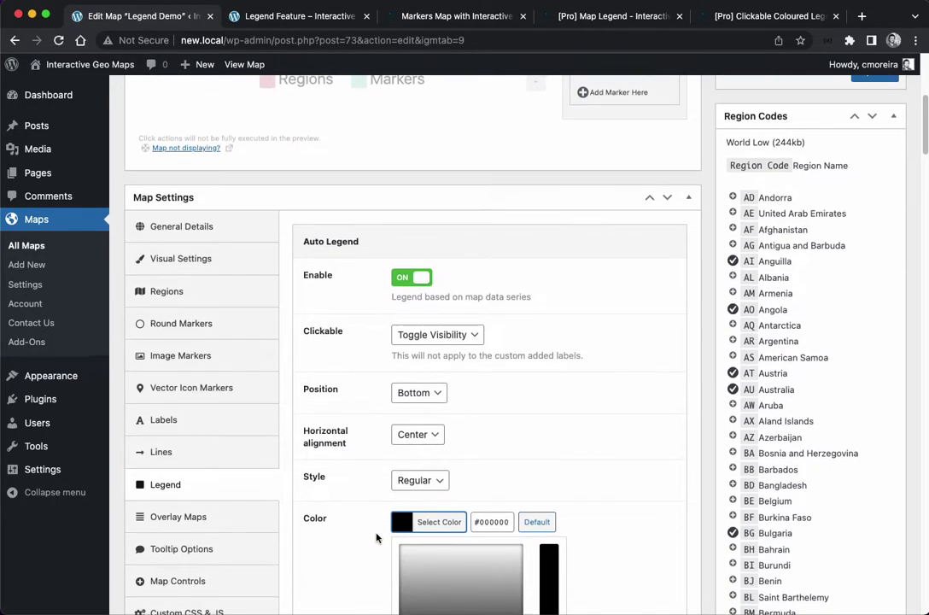
click(501, 566)
scroll(354, 442, up, 10)
scroll(585, 533, down, 9)
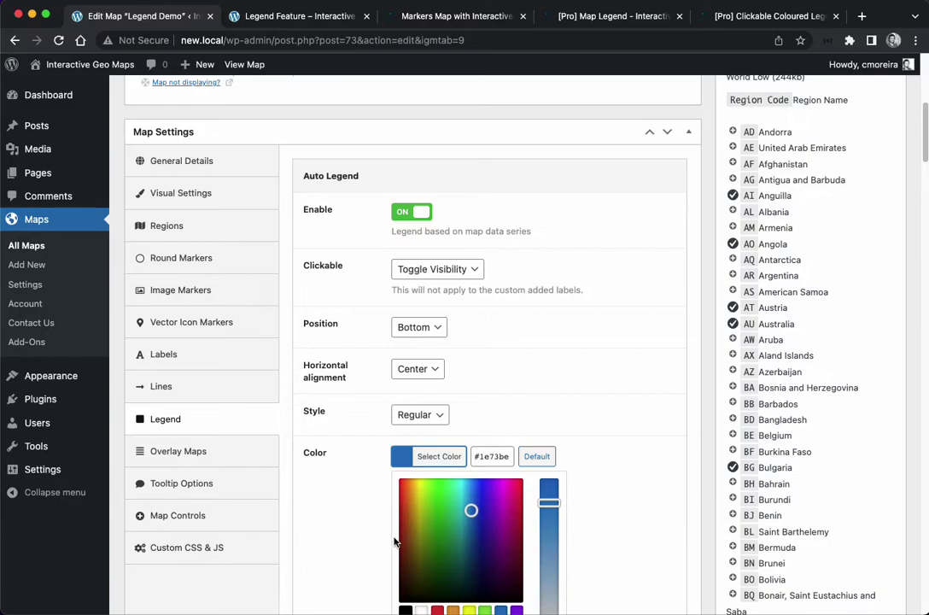
- Change the legend colour back to black and update the map
click(405, 608)
scroll(535, 473, up, 10)
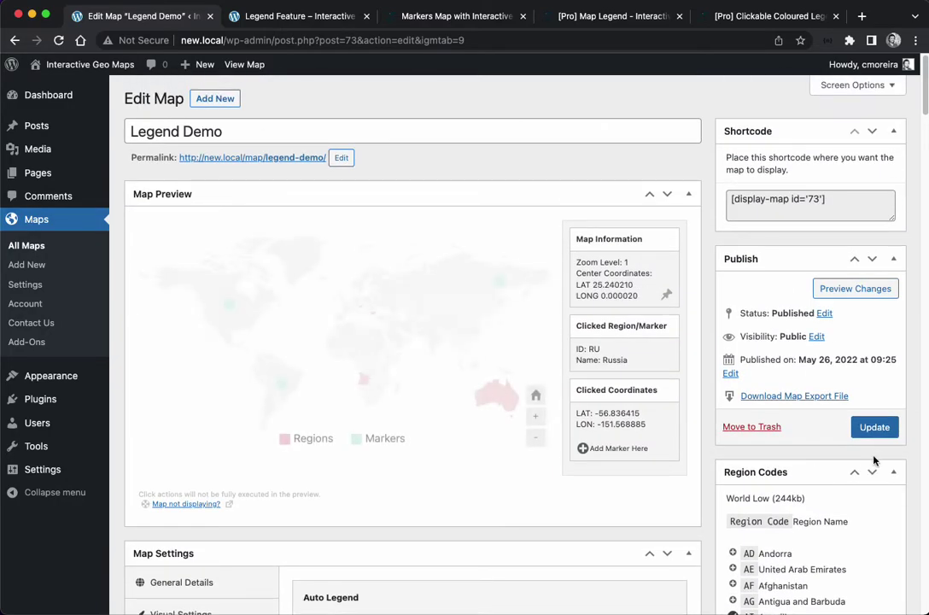
click(872, 427)
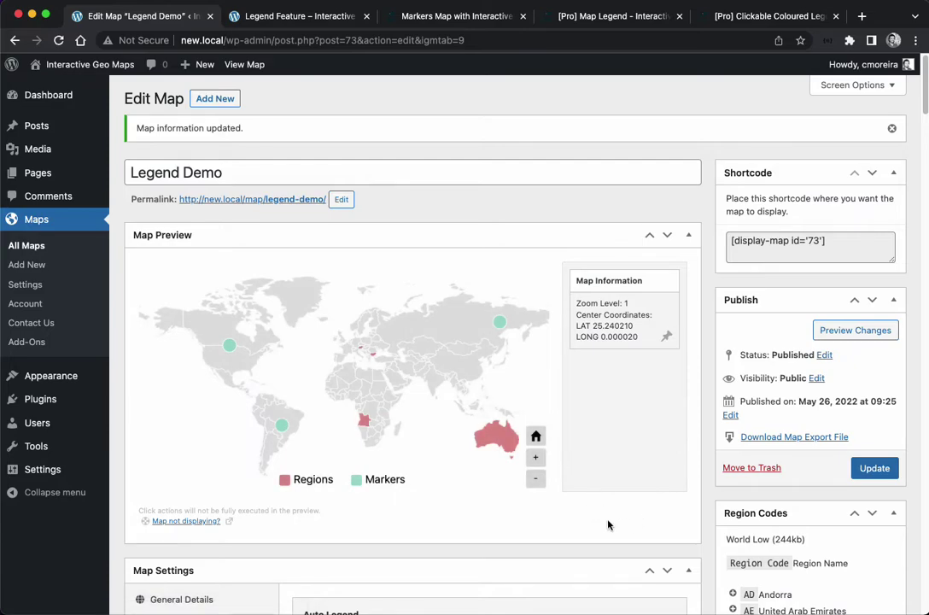
- Open the map's public page and preview it in DevTools mobile view at 100%
click(290, 199)
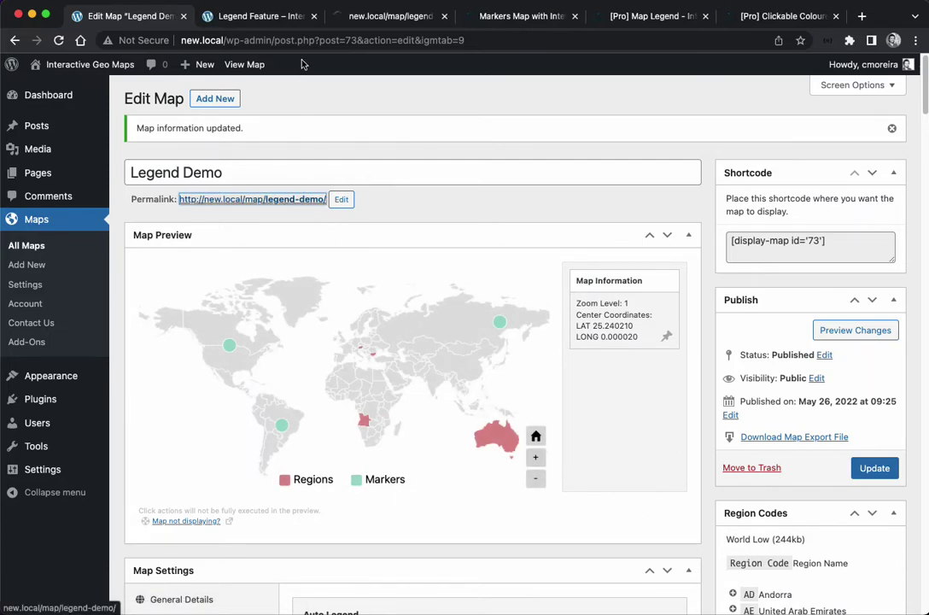
scroll(740, 353, down, 4)
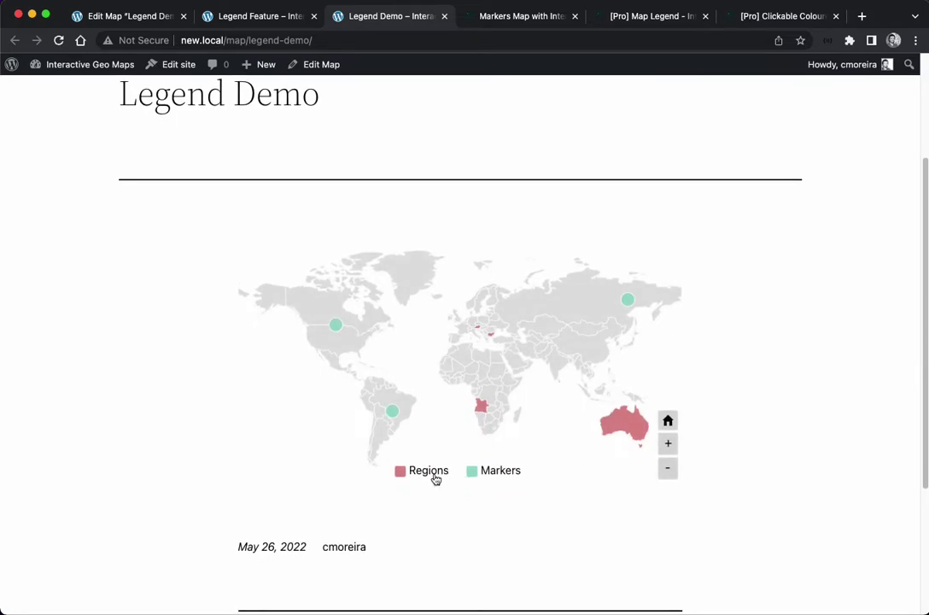
key(super+alt+j)
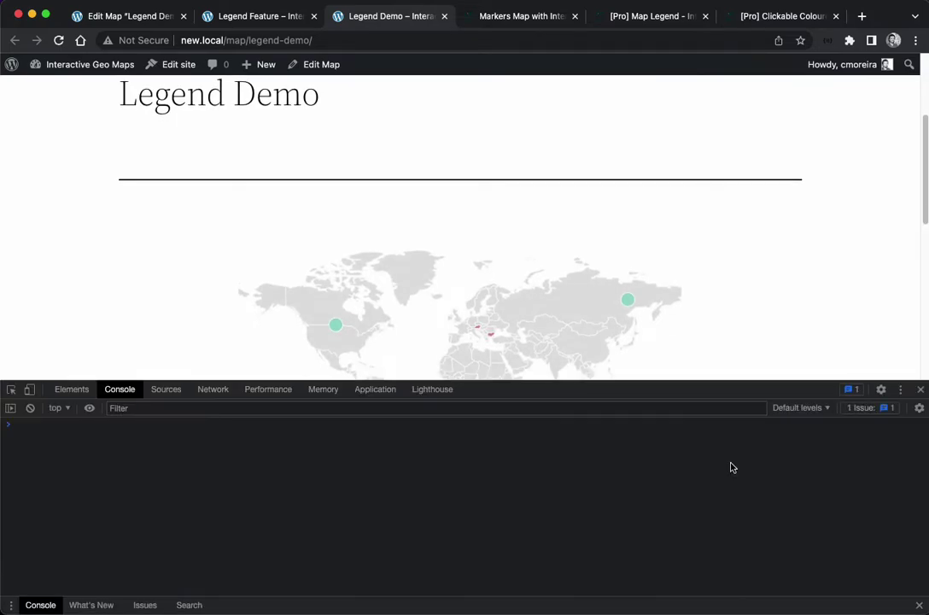
click(30, 389)
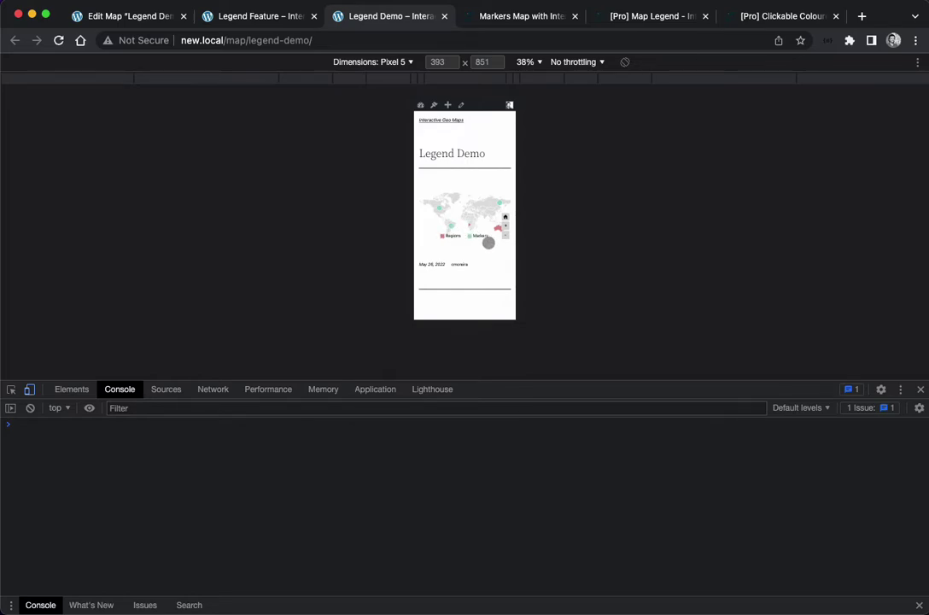
click(528, 62)
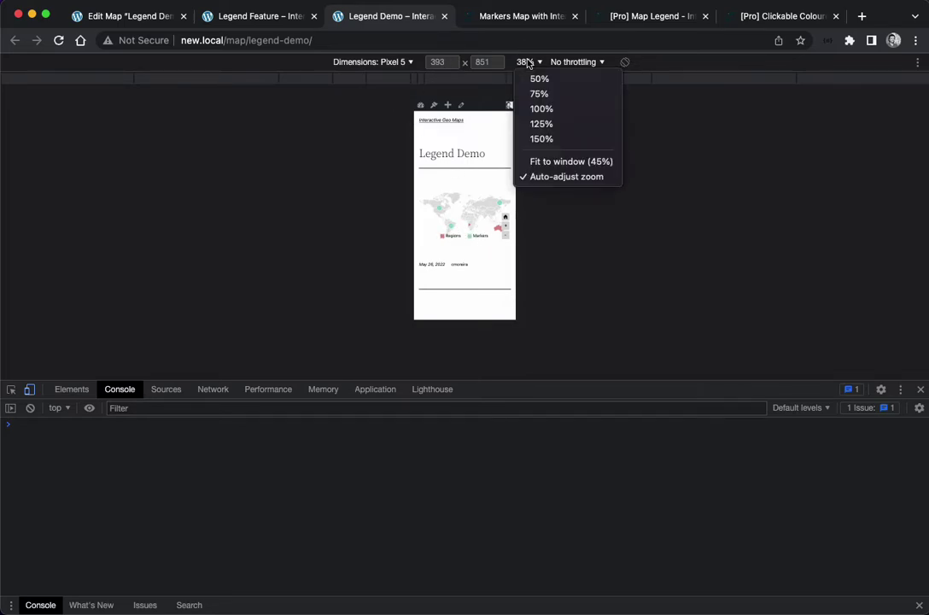
click(553, 116)
scroll(597, 197, down, 3)
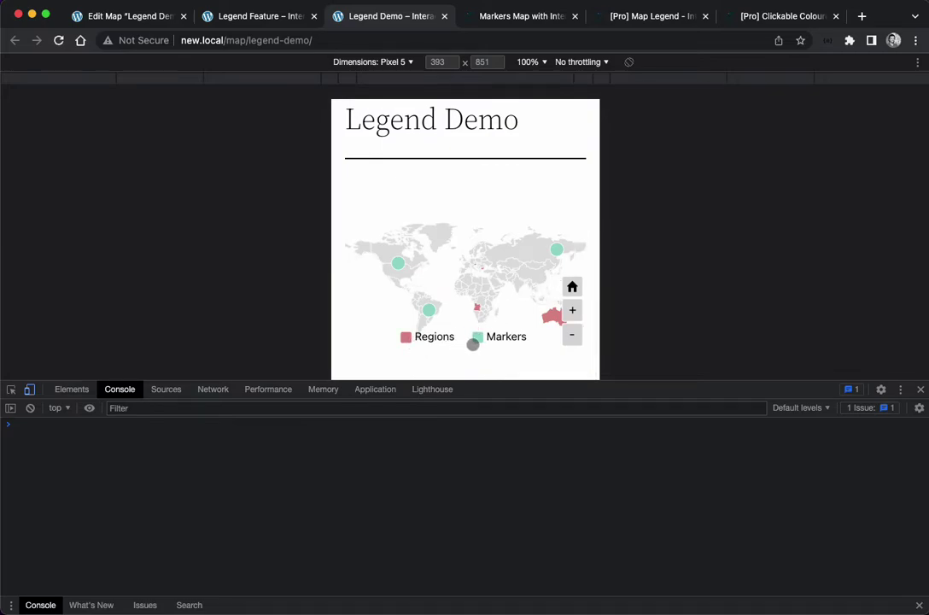
- Set Map Height on Mobile to 80% in the visual settings and update the map
click(275, 16)
click(162, 17)
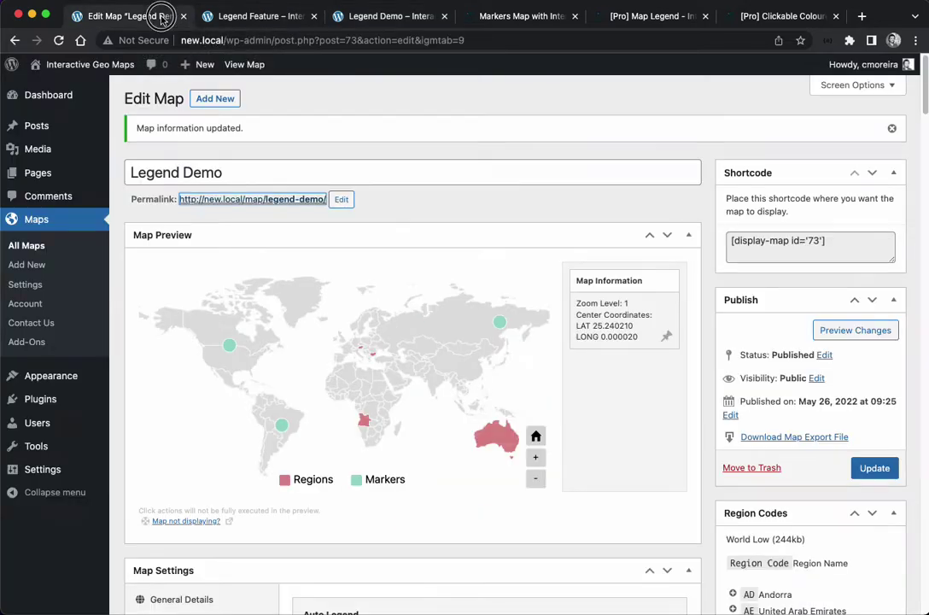
scroll(662, 337, down, 5)
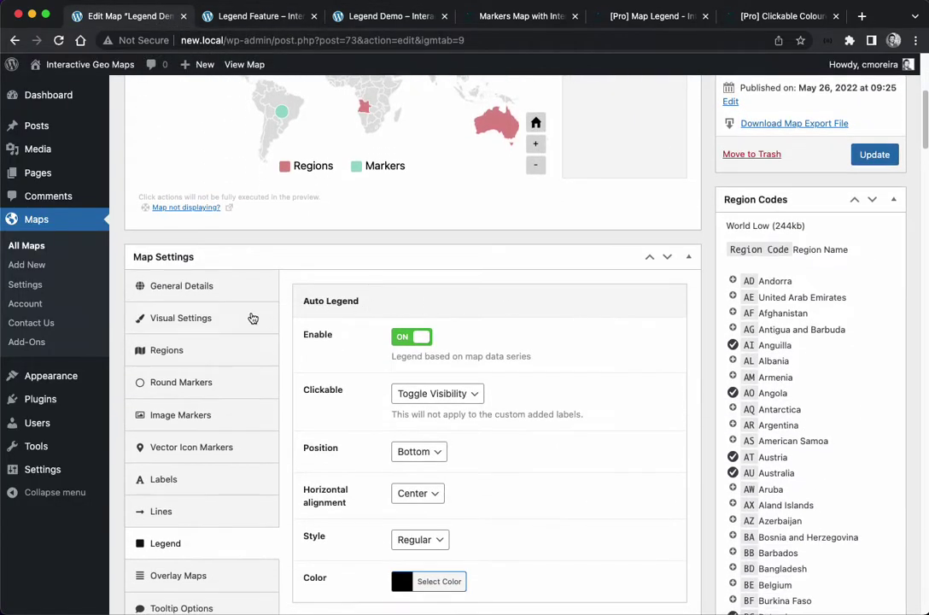
click(183, 317)
scroll(327, 341, down, 4)
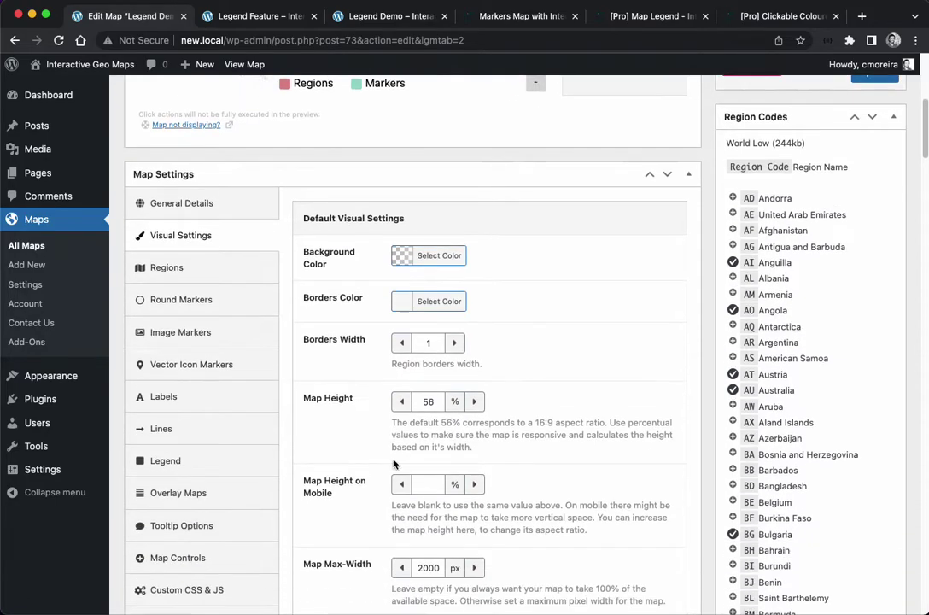
click(435, 336)
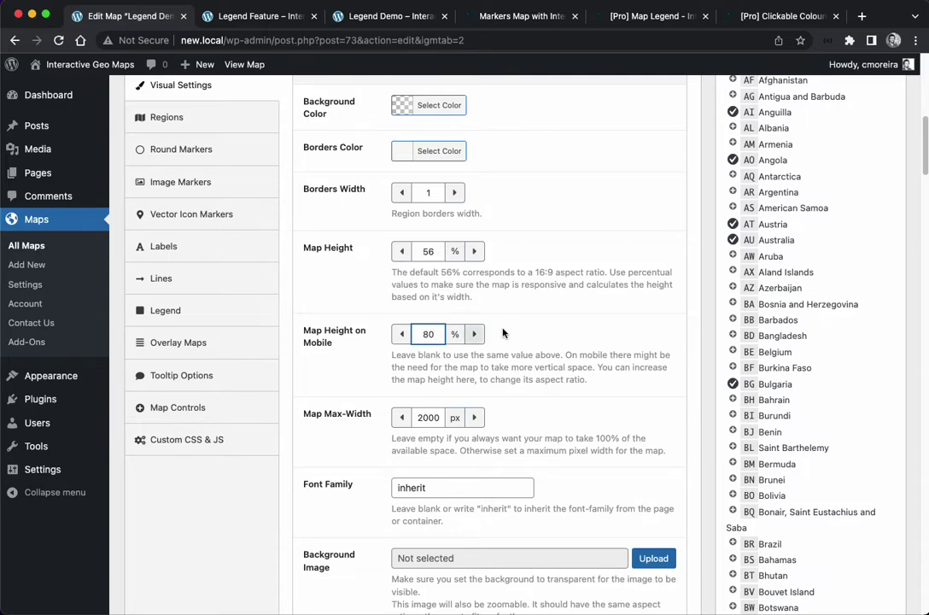
click(397, 321)
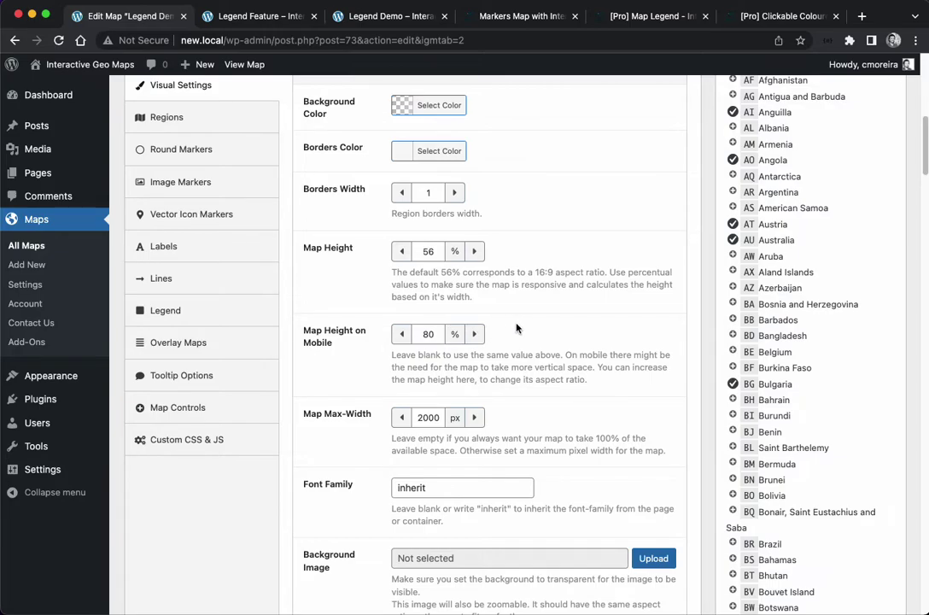
scroll(619, 355, up, 10)
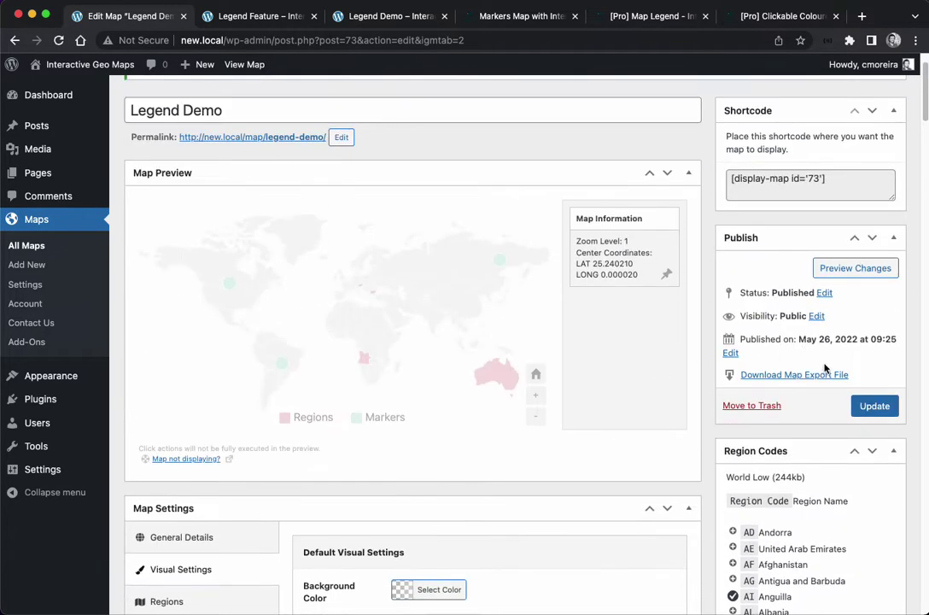
click(865, 406)
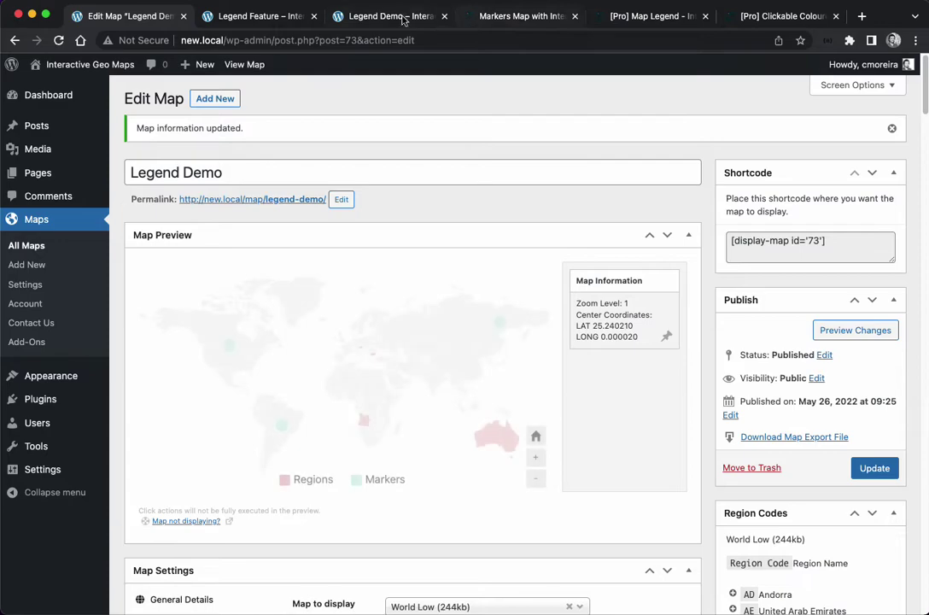
- Reload the Legend Demo page in mobile view to see the Regions/Markers legend
click(398, 17)
key(super+r)
scroll(441, 193, down, 2)
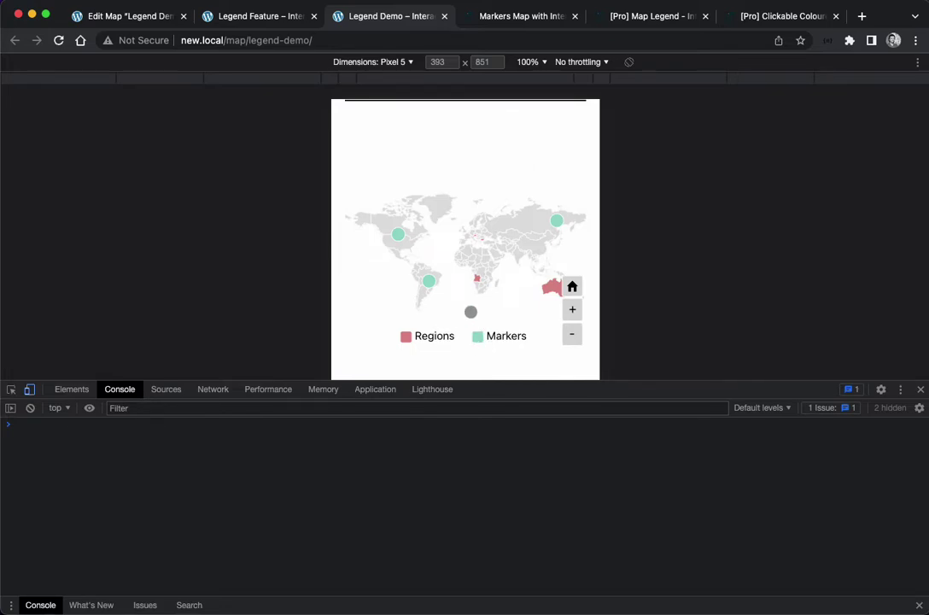
- Back in the Legend Demo editor, review the Legend settings and the map preview
click(281, 22)
click(170, 21)
scroll(626, 305, down, 10)
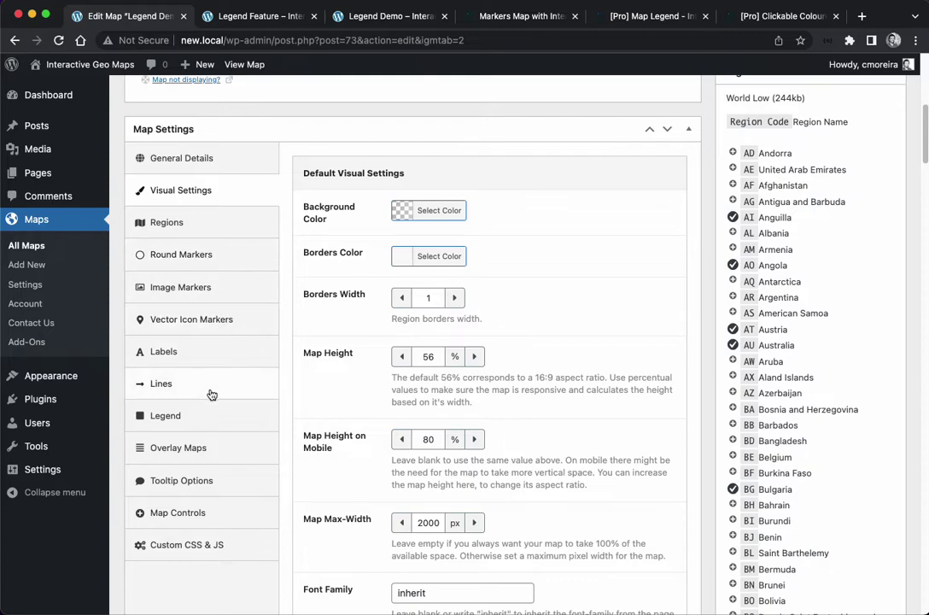
click(165, 418)
scroll(355, 363, up, 1)
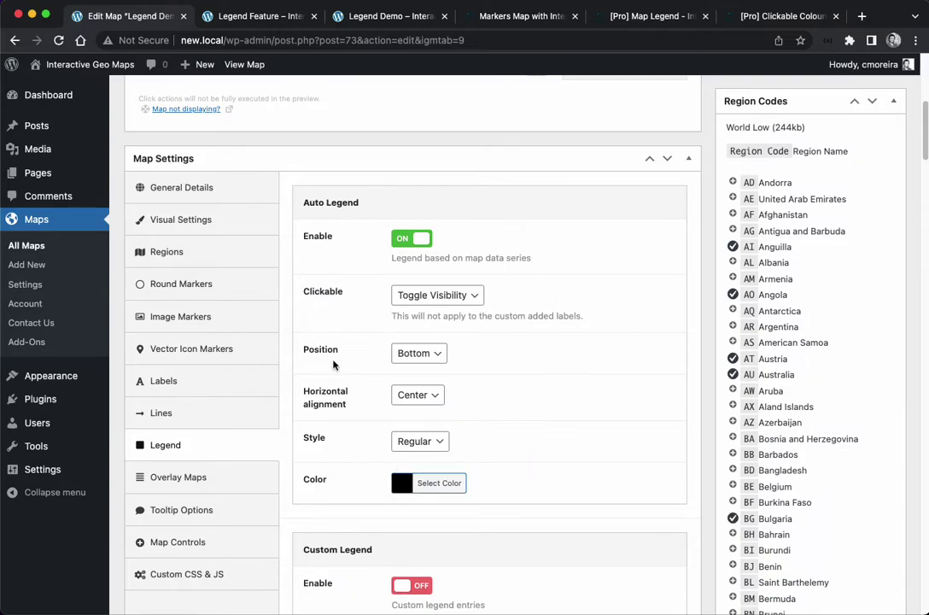
scroll(334, 366, up, 8)
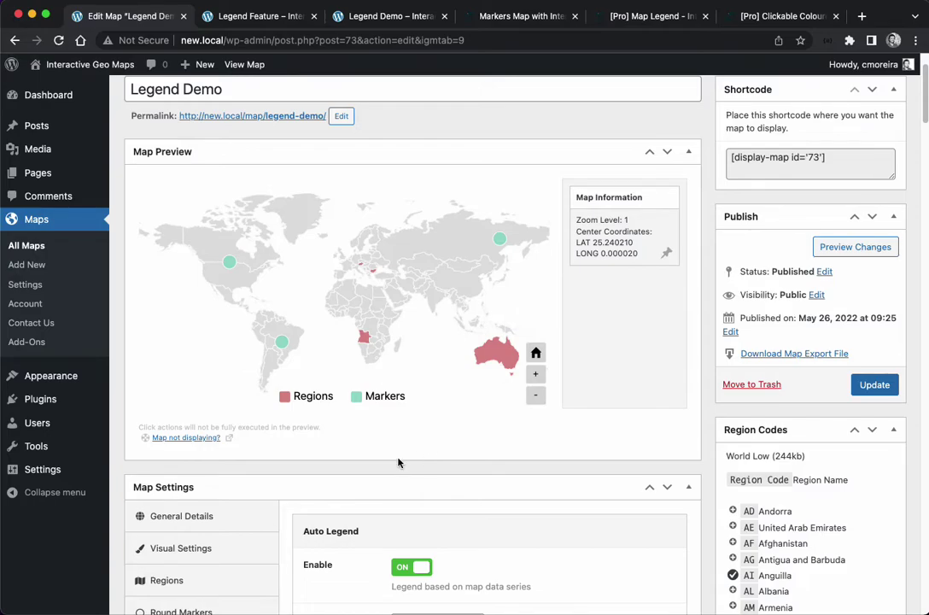
scroll(401, 460, down, 3)
scroll(406, 459, up, 2)
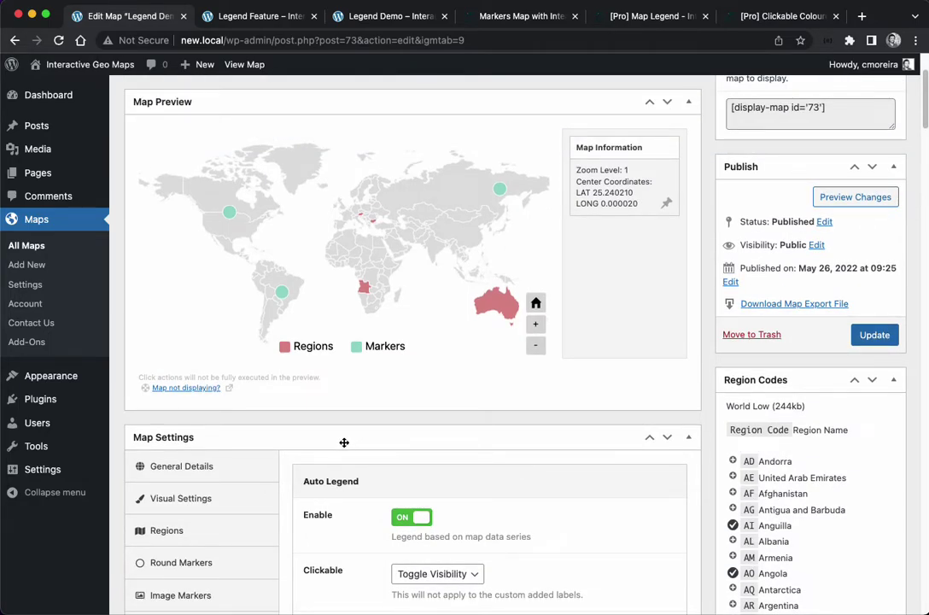
- Create a new map titled 'Letter A' and add United Arab Emirates and Afghanistan as regions
click(26, 265)
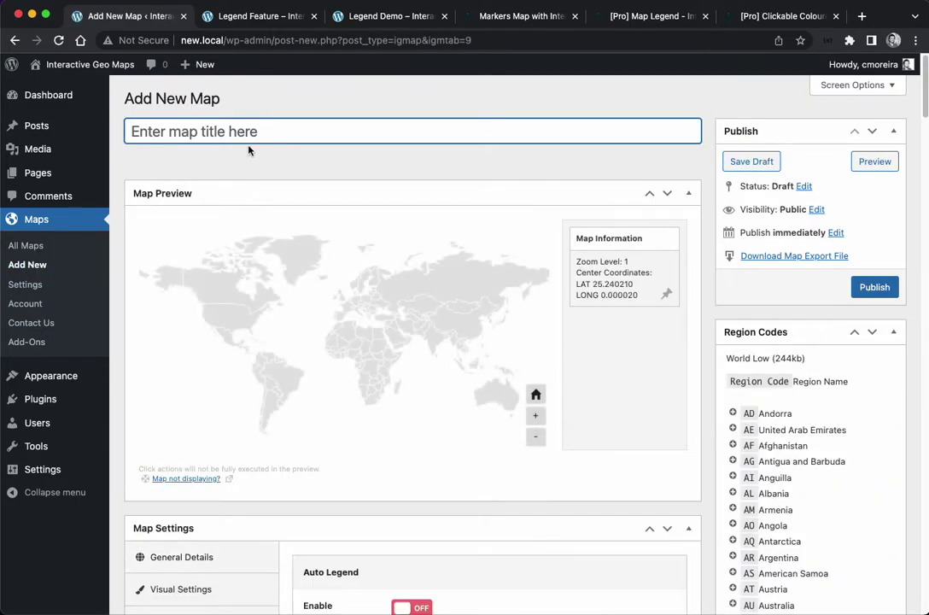
text(Letter A)
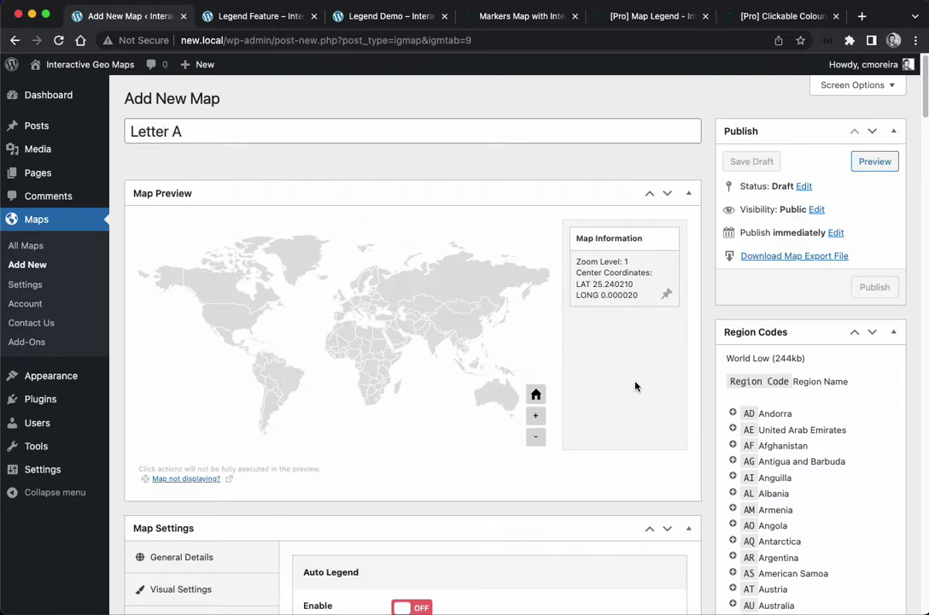
click(732, 430)
click(732, 445)
scroll(725, 452, down, 3)
- Add the remaining A regions, Antigua and Barbuda through Azerbaijan
click(733, 219)
click(733, 236)
click(732, 251)
click(732, 267)
click(733, 284)
click(733, 299)
click(733, 315)
click(733, 347)
click(732, 363)
click(732, 379)
click(733, 395)
click(733, 411)
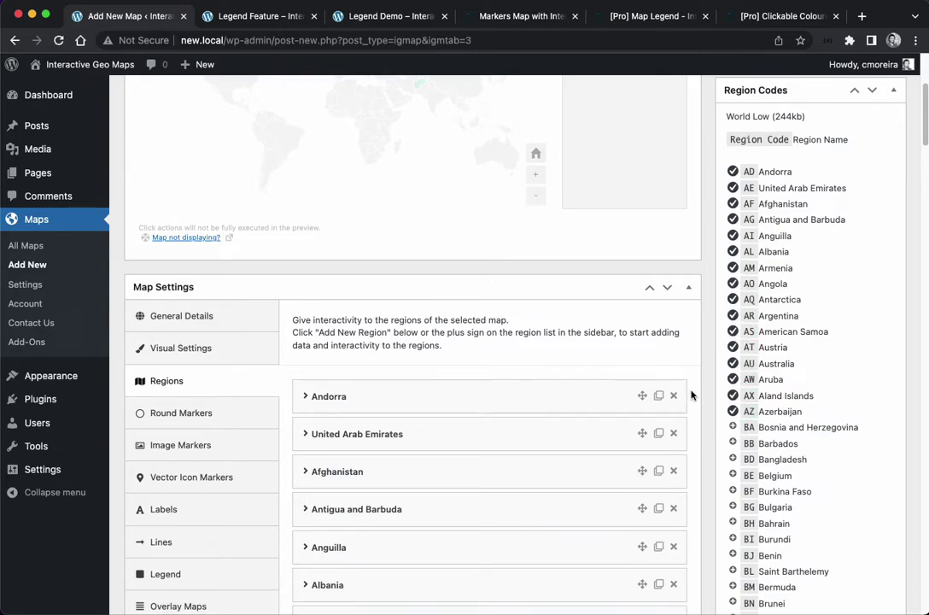
scroll(541, 395, down, 3)
scroll(532, 357, up, 7)
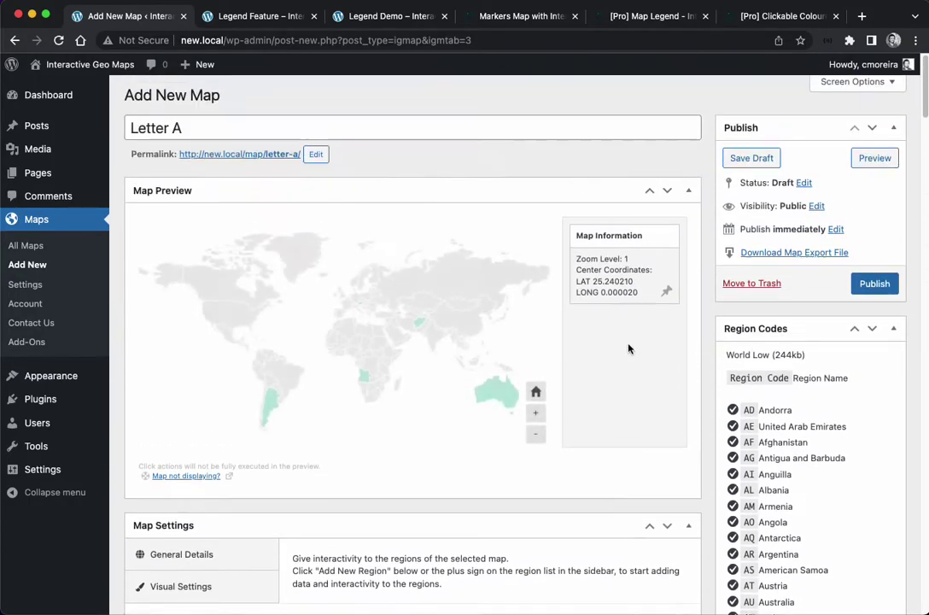
scroll(632, 350, down, 3)
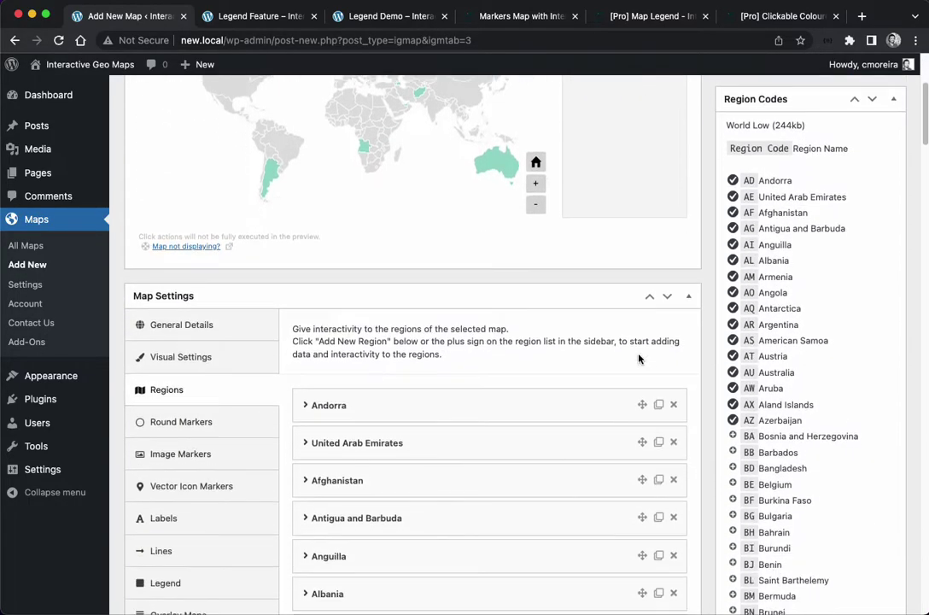
scroll(405, 307, down, 2)
- Overlay the Markers, Letter C and Letter B maps on Letter A and publish it
scroll(262, 272, down, 3)
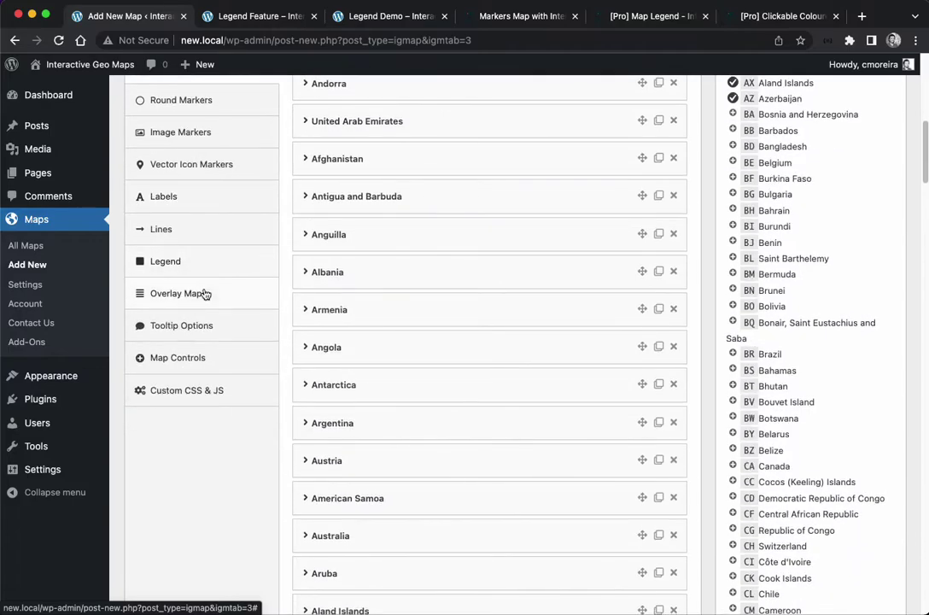
click(190, 295)
scroll(333, 299, up, 3)
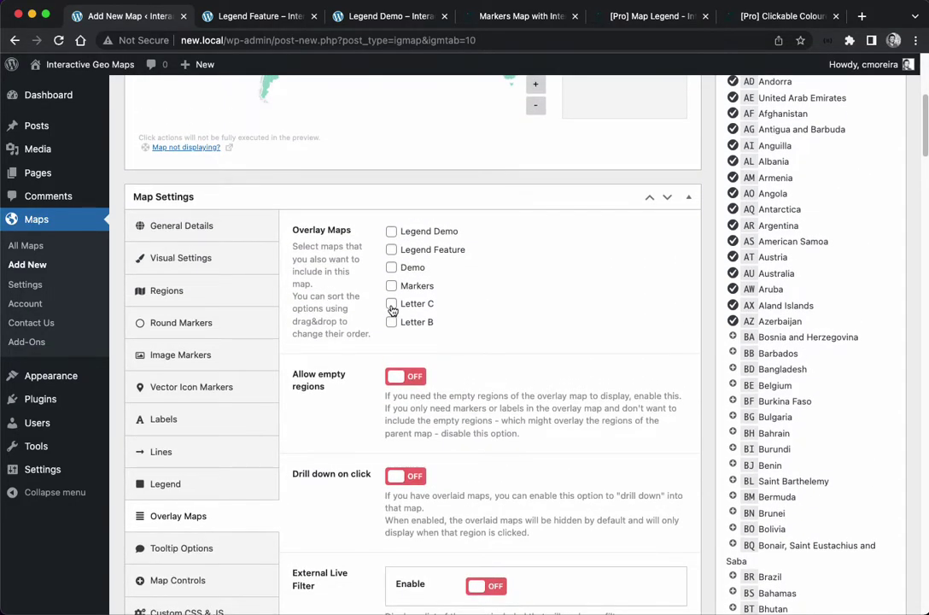
click(392, 305)
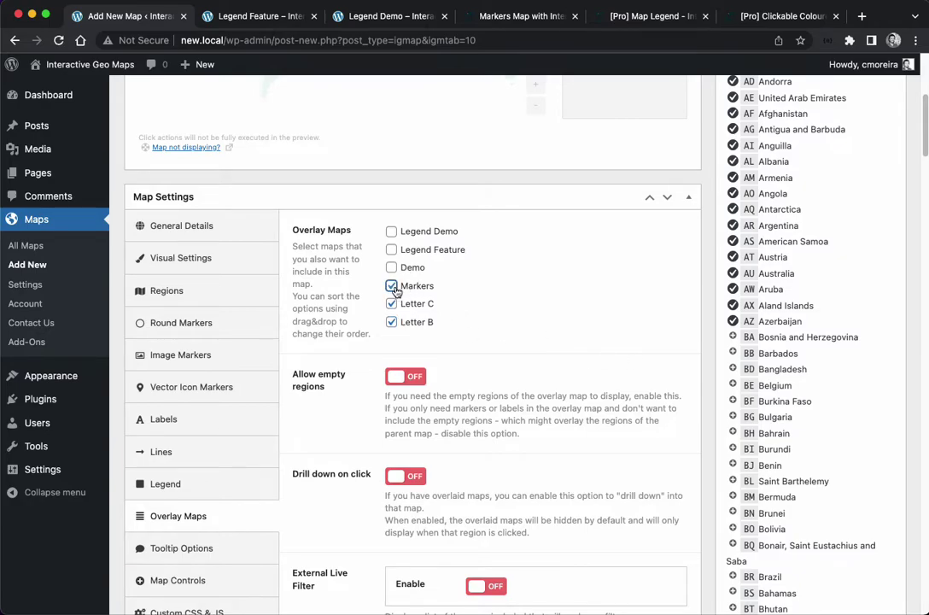
scroll(649, 357, up, 5)
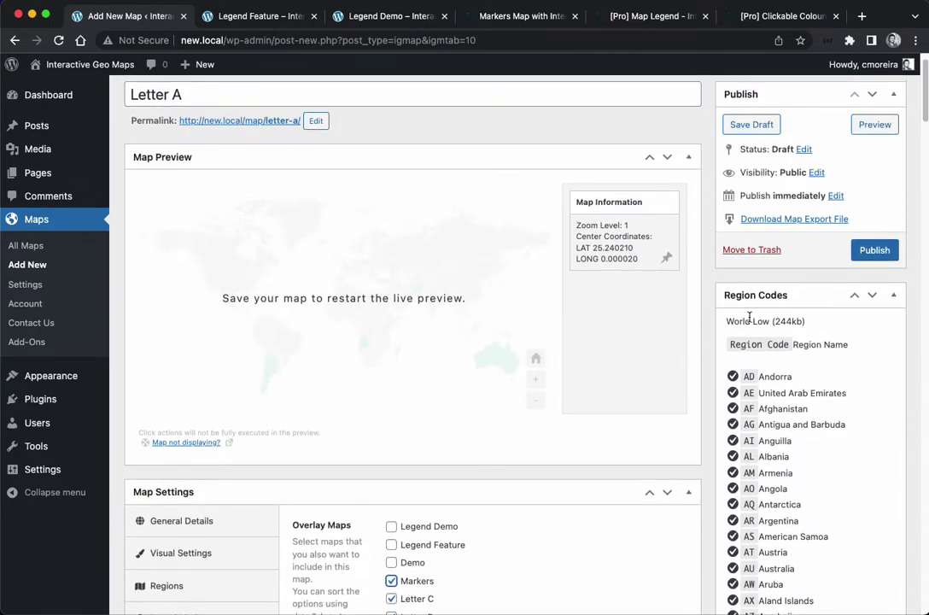
click(865, 254)
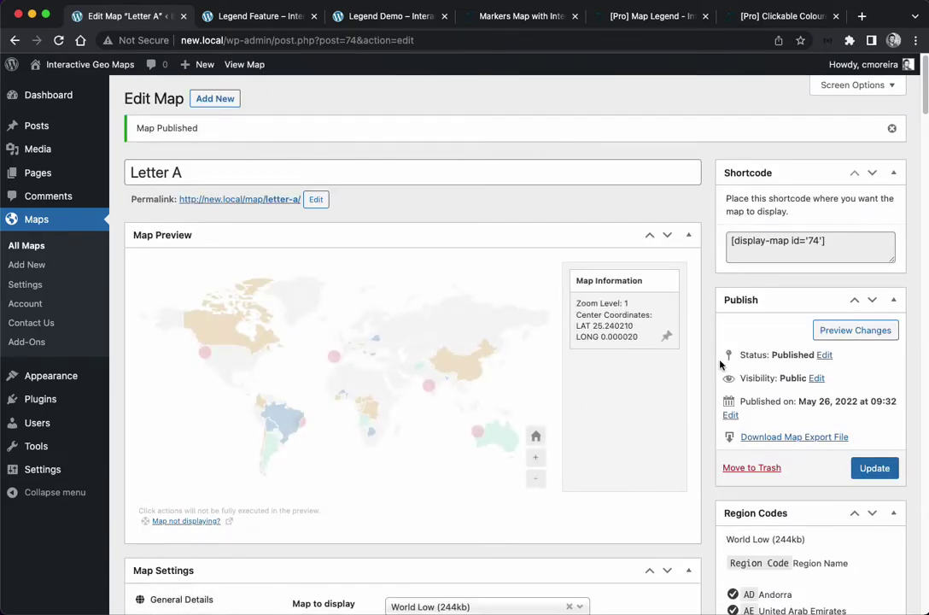
scroll(666, 355, down, 1)
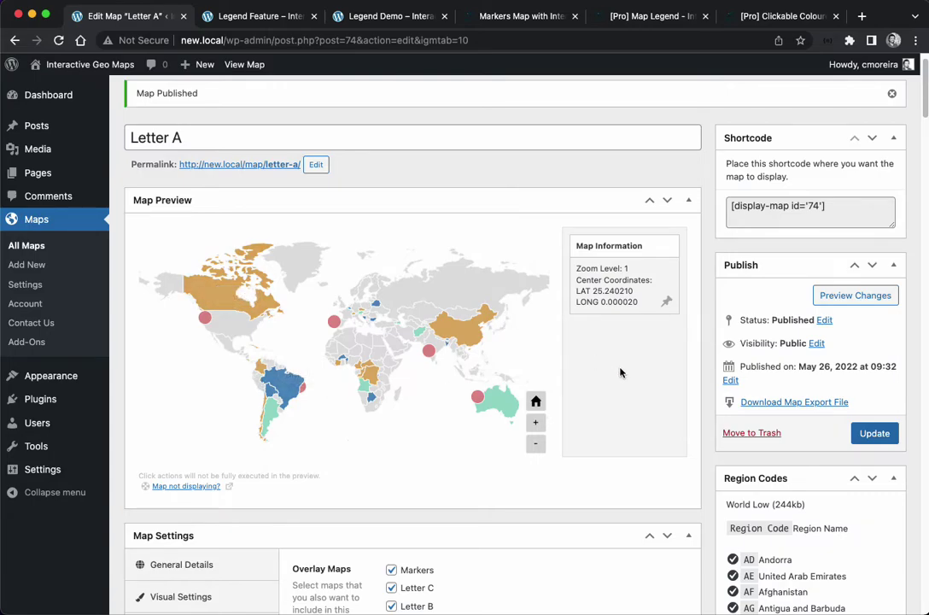
scroll(618, 371, down, 2)
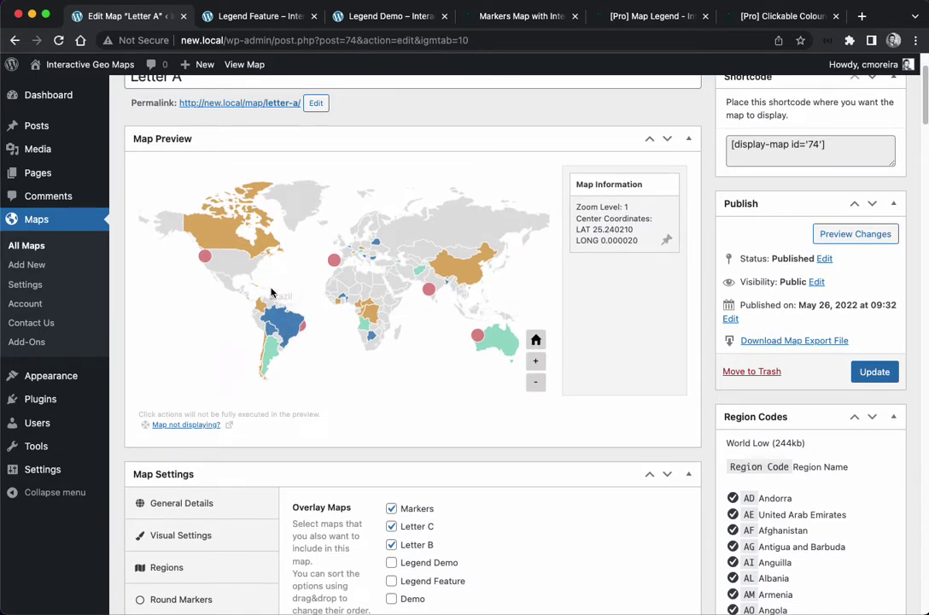
scroll(647, 403, down, 5)
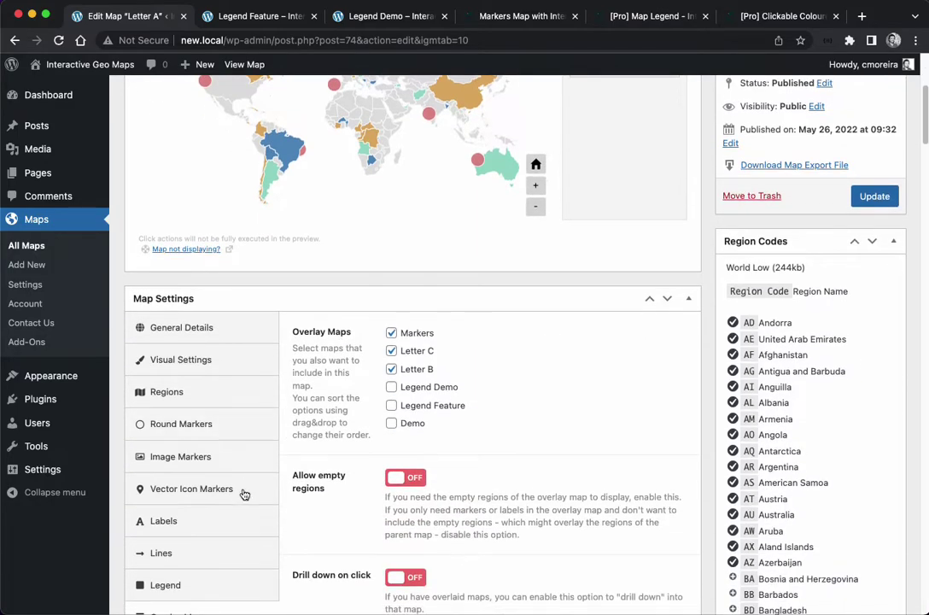
- Turn Auto Legend on with Toggle Visibility clicks and Center horizontal alignment
scroll(235, 524, down, 2)
click(205, 495)
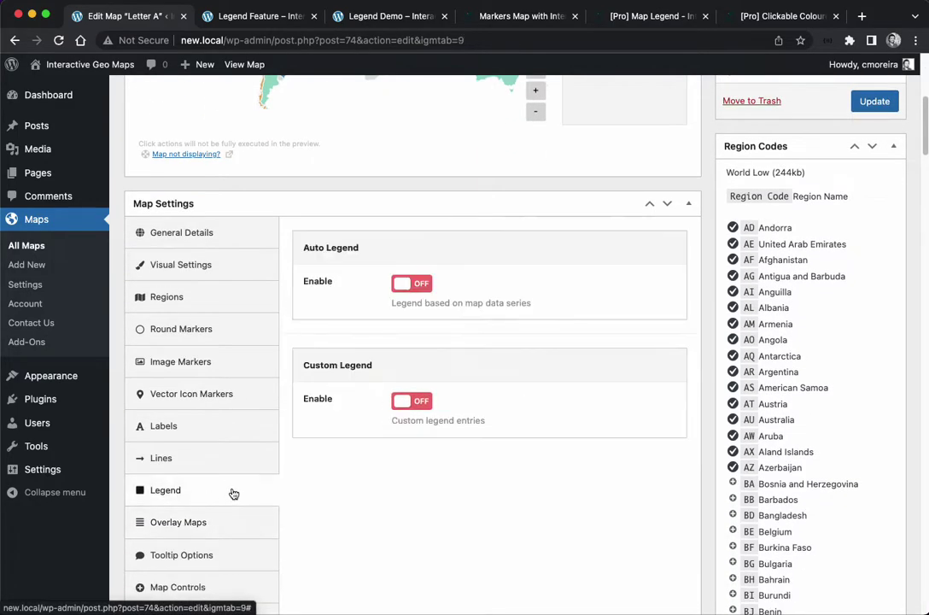
click(411, 285)
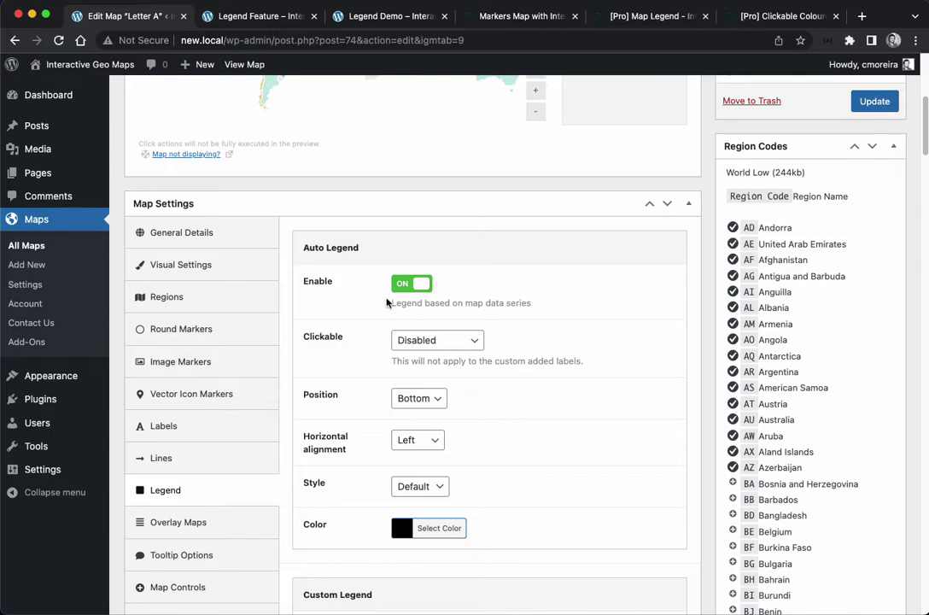
click(431, 343)
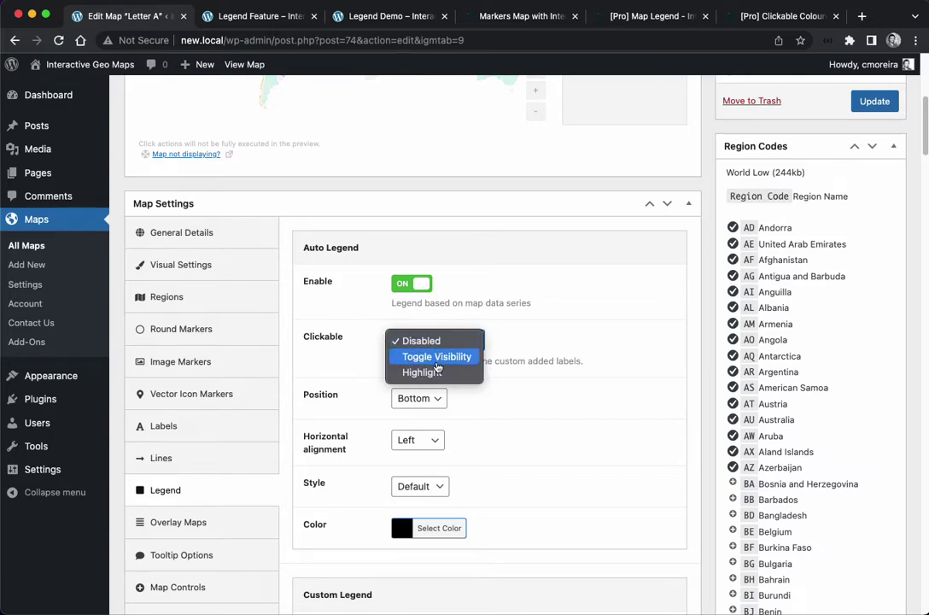
click(434, 358)
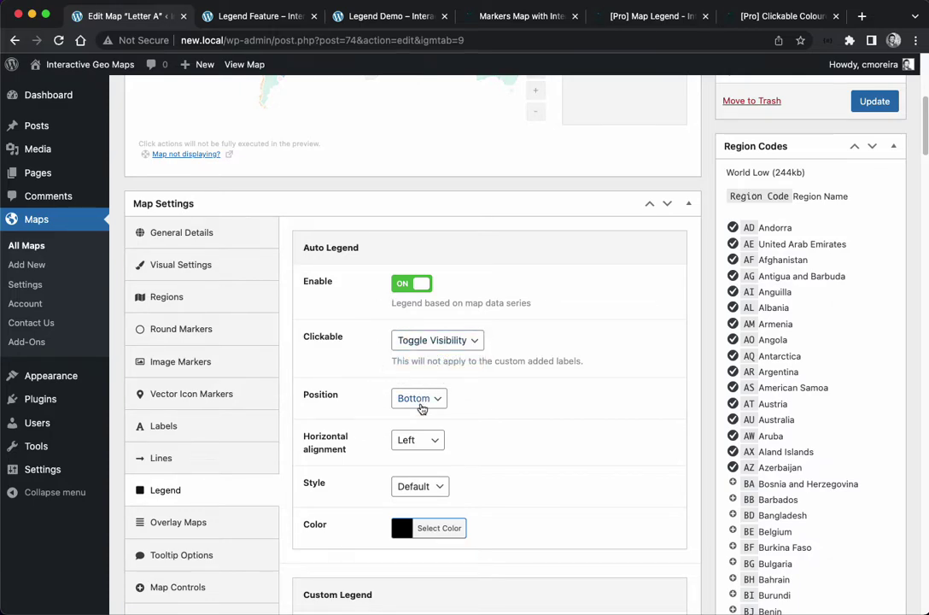
click(417, 440)
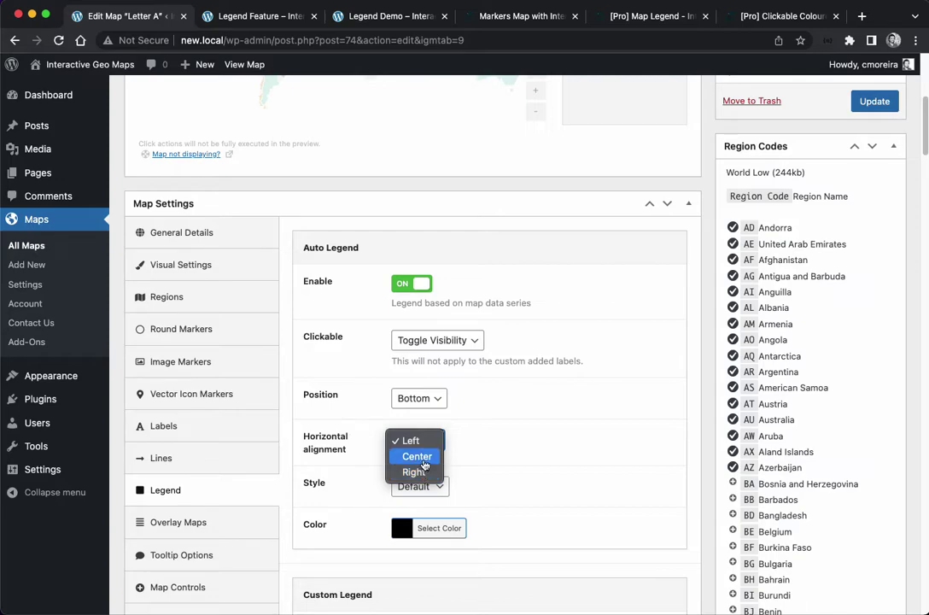
click(418, 457)
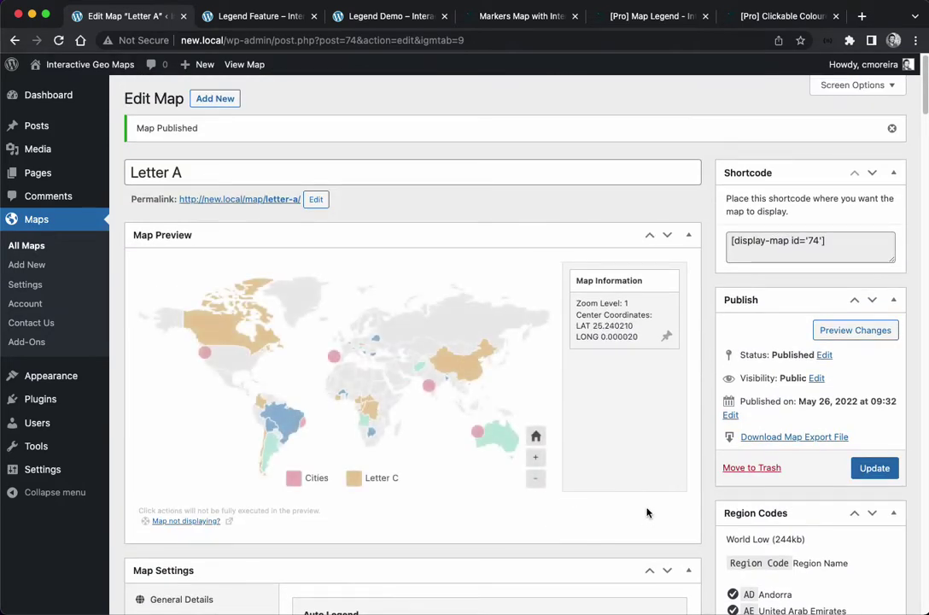
scroll(645, 511, down, 3)
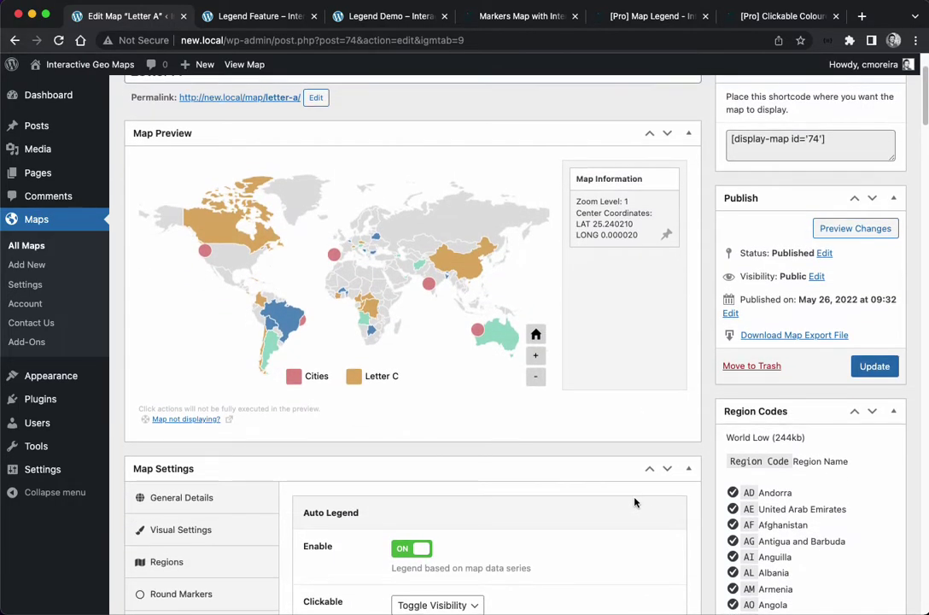
scroll(634, 502, down, 2)
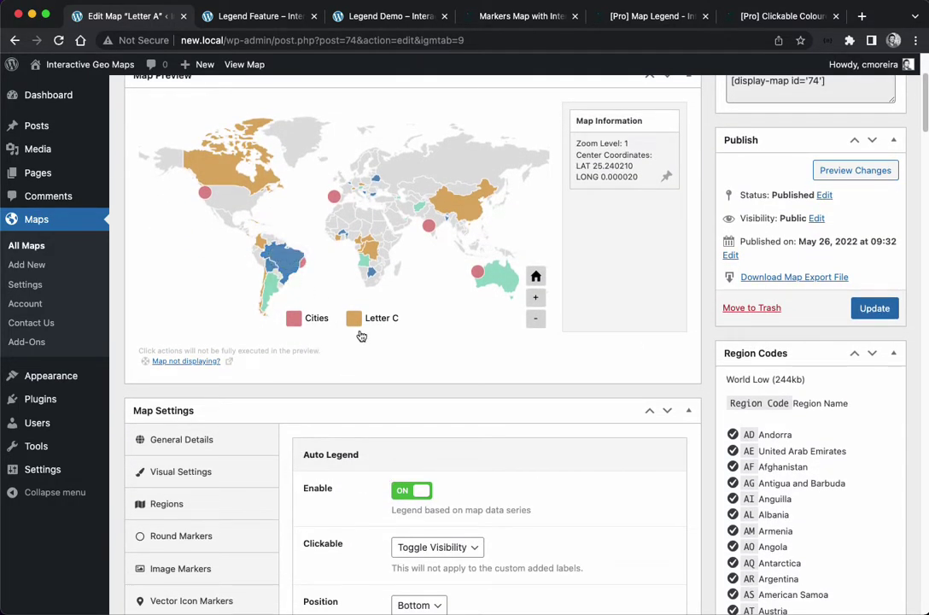
- Save the legend settings and open Letter A's region settings
click(872, 309)
scroll(633, 457, down, 3)
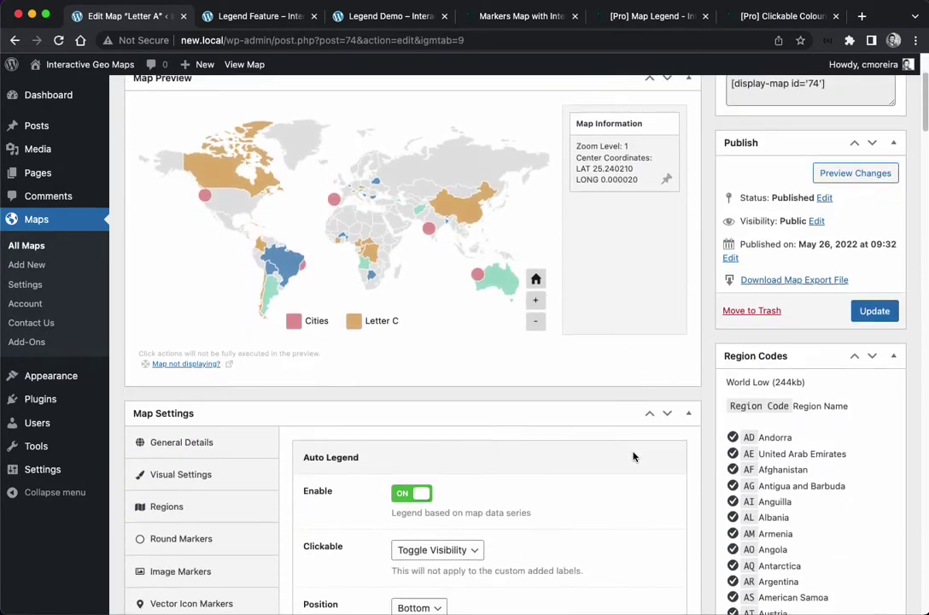
click(218, 451)
scroll(343, 480, down, 4)
scroll(343, 480, down, 15)
scroll(344, 480, down, 5)
- Show the regions in the legend titled 'Letter A', update, and go to All Maps
click(484, 471)
click(508, 506)
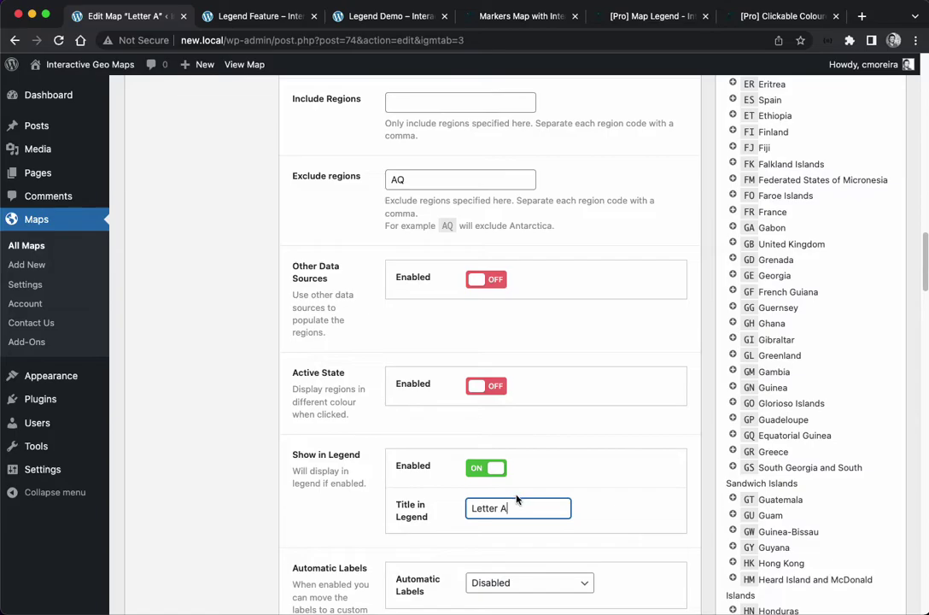
scroll(378, 440, up, 18)
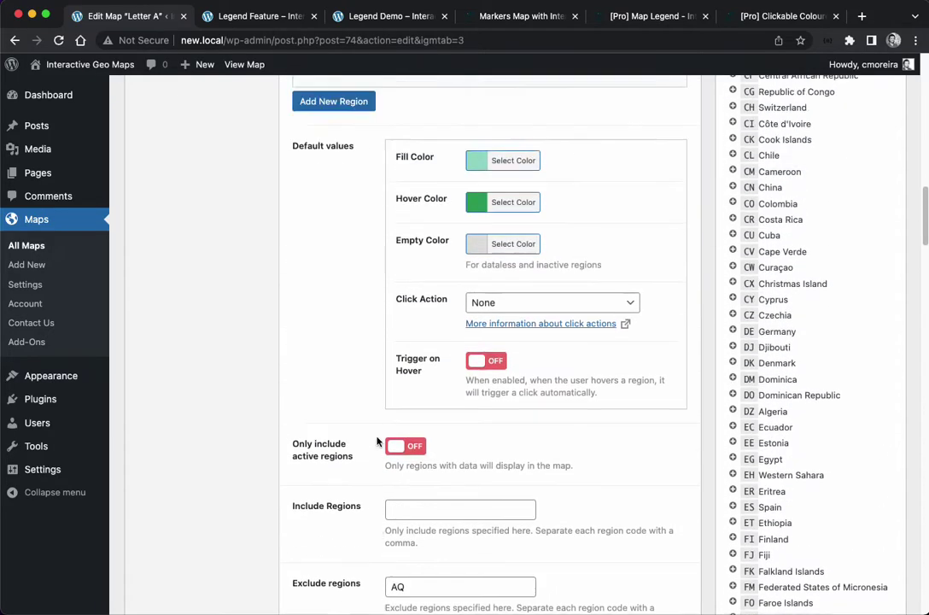
scroll(370, 463, down, 3)
scroll(370, 463, up, 20)
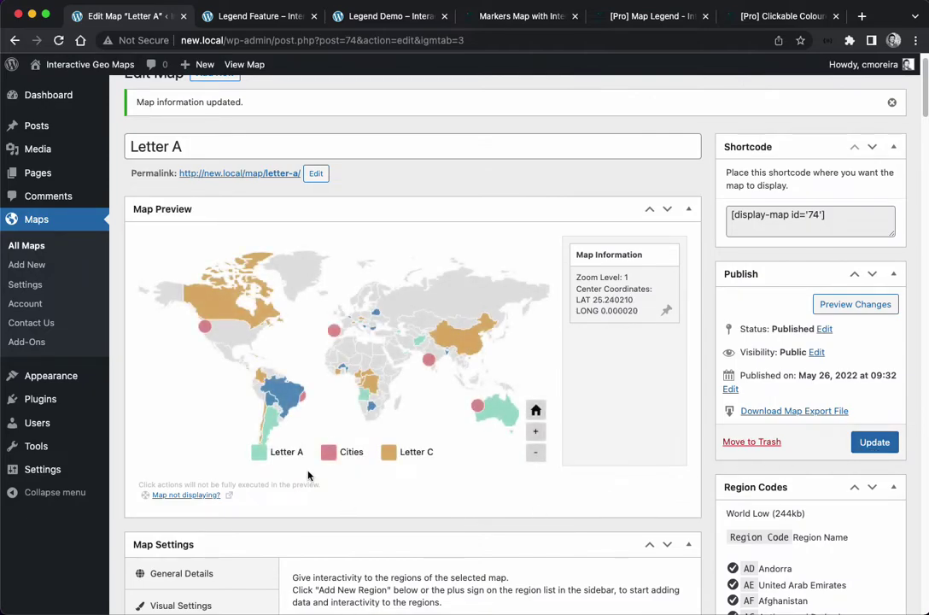
click(875, 442)
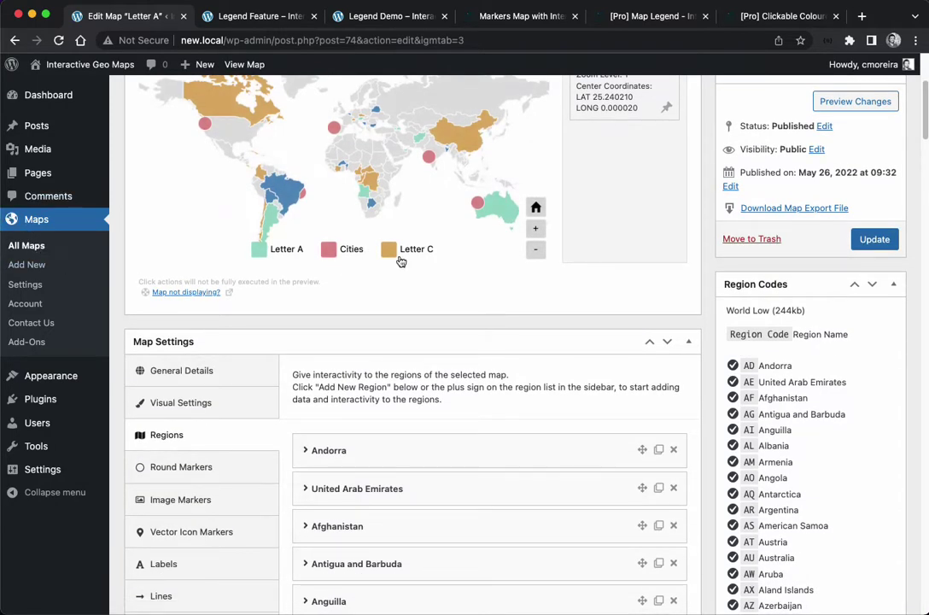
click(38, 243)
- Show Letter B's regions in the legend titled 'Letter B', update it, and reopen Letter A
scroll(210, 422, down, 5)
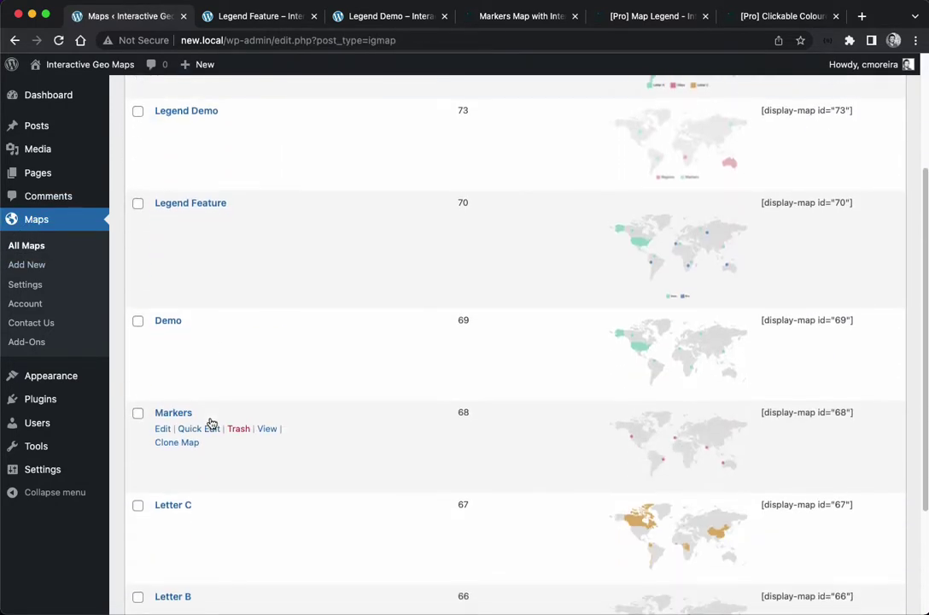
click(162, 502)
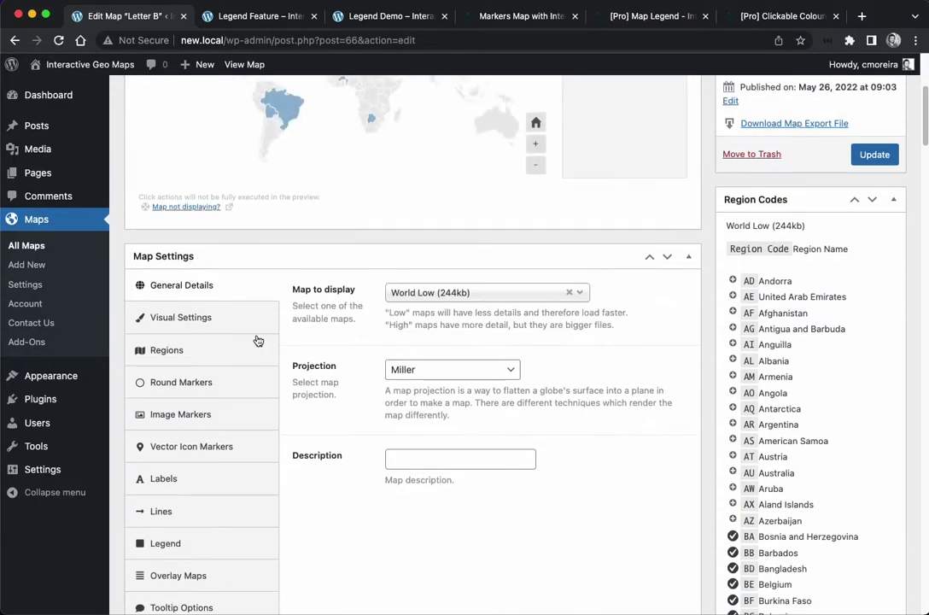
click(256, 343)
scroll(311, 403, down, 10)
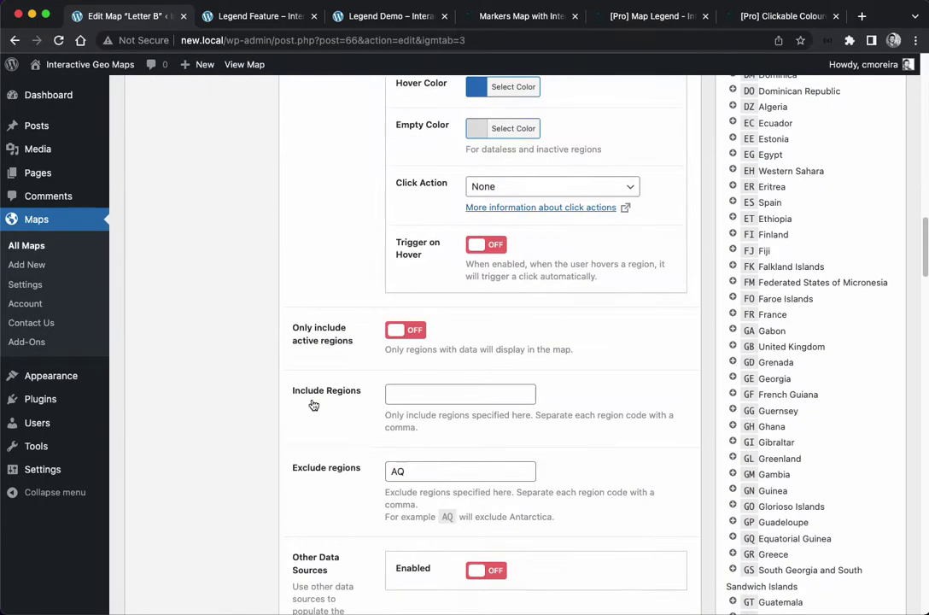
scroll(312, 405, down, 4)
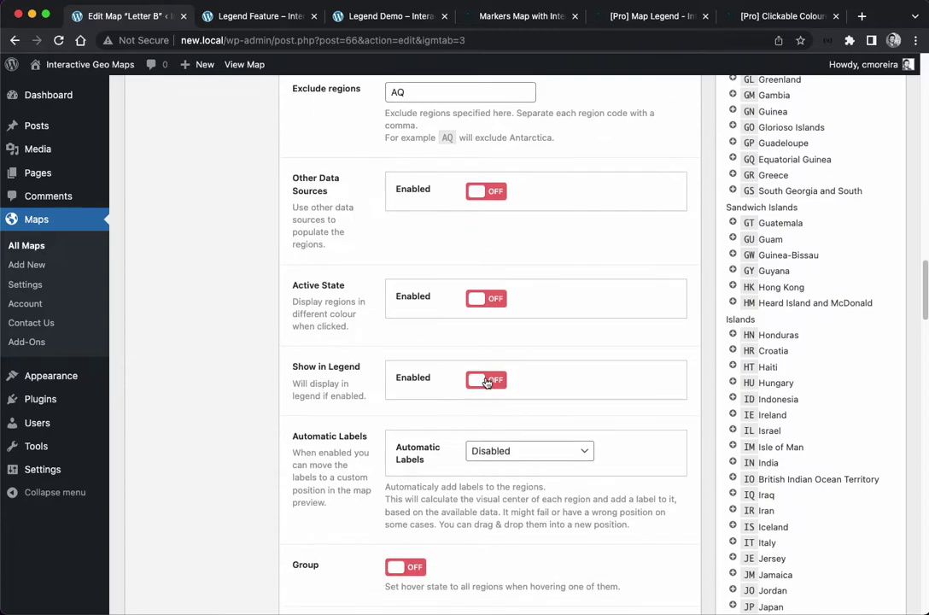
click(486, 379)
click(525, 420)
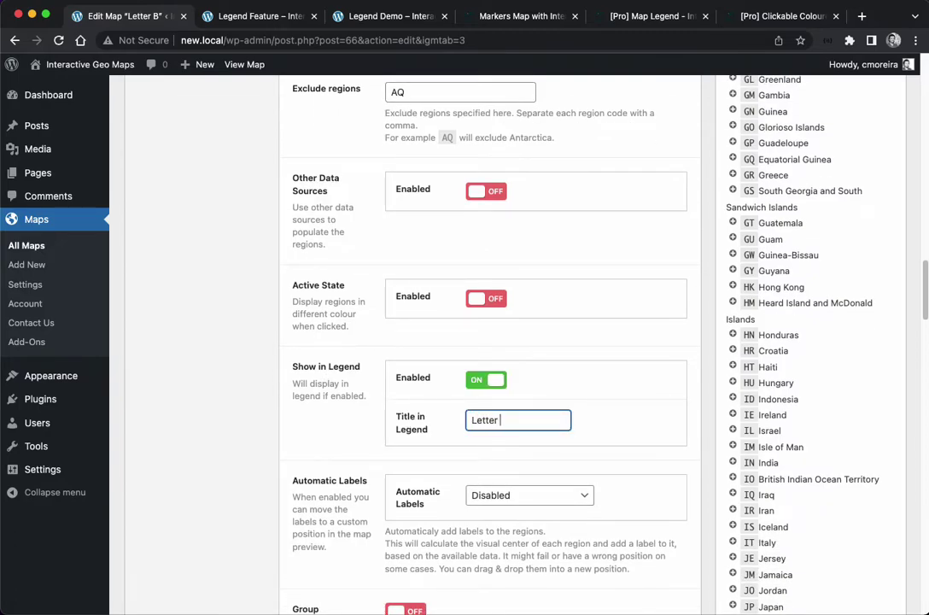
scroll(577, 382, up, 20)
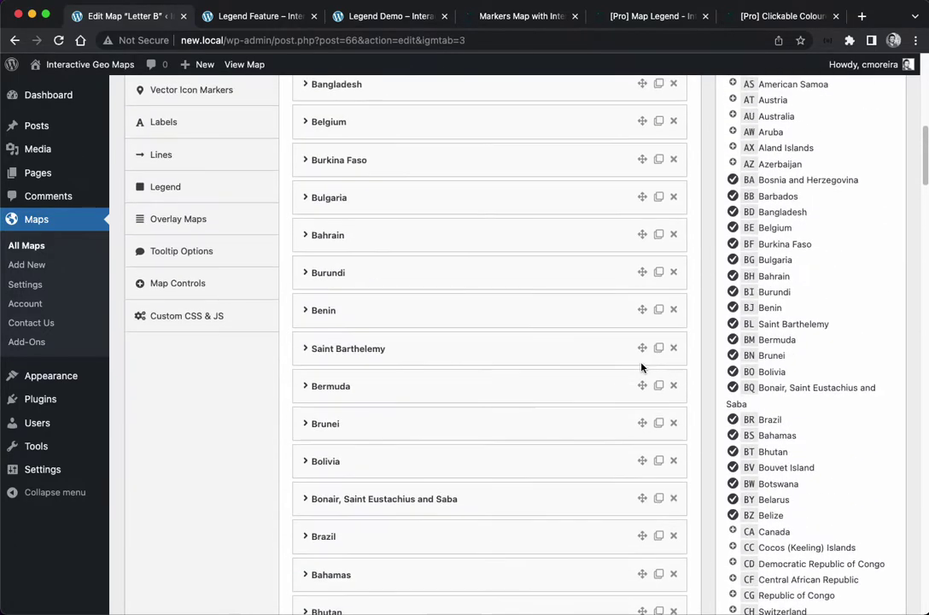
click(873, 256)
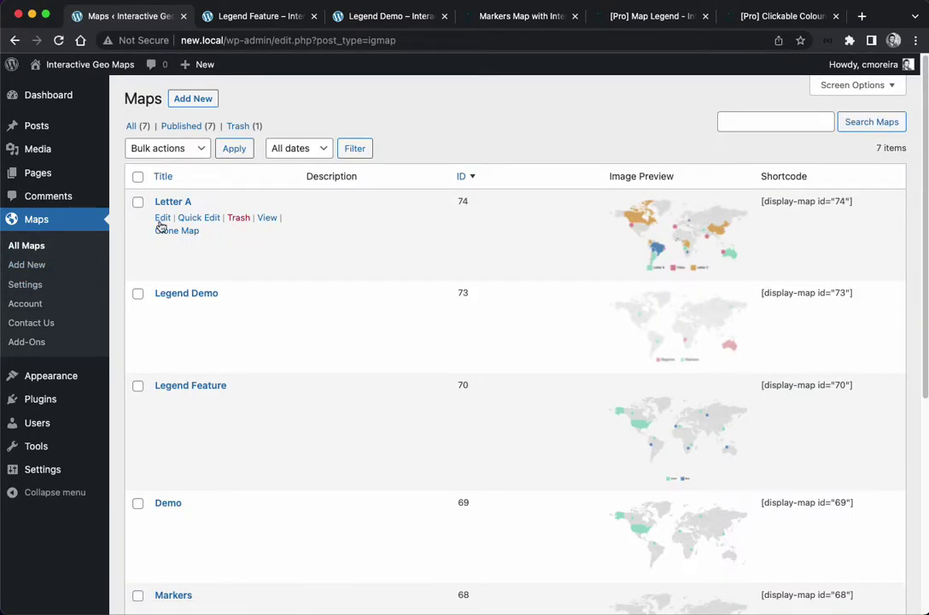
click(162, 217)
- Test the preview legend by hiding and showing Letter B, Letter C, Cities and Letter A
scroll(648, 427, down, 2)
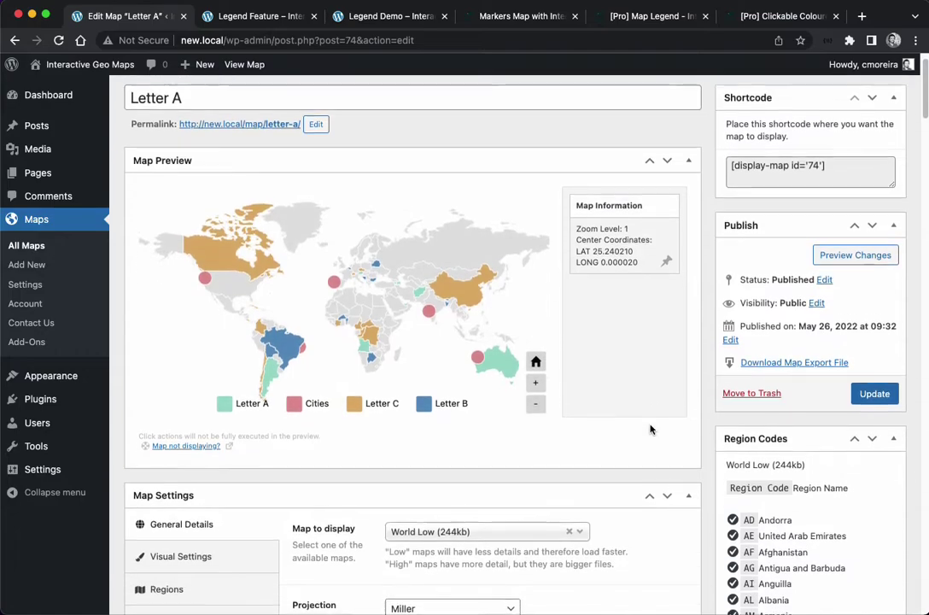
scroll(648, 427, down, 1)
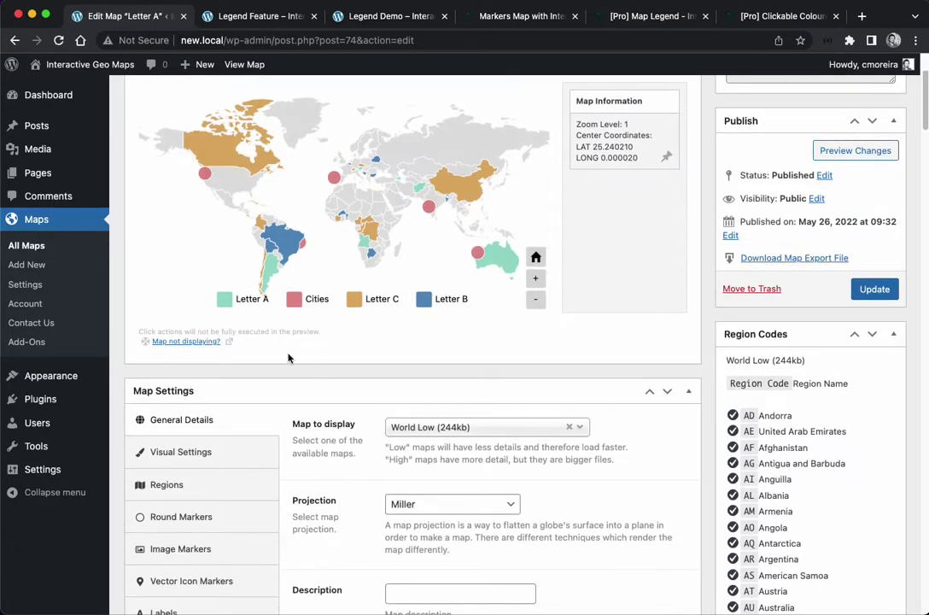
click(233, 451)
scroll(429, 491, down, 3)
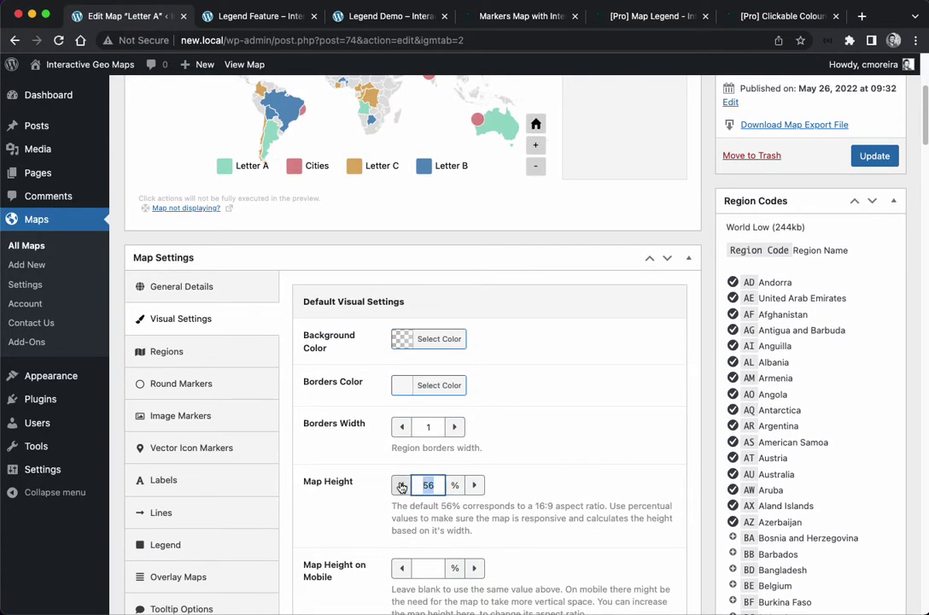
scroll(504, 460, up, 6)
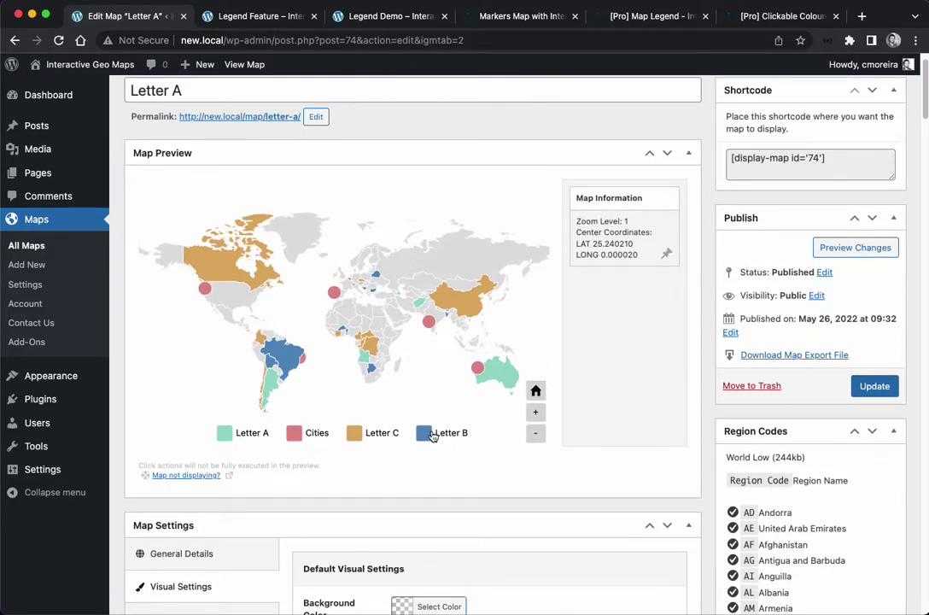
click(432, 435)
click(426, 437)
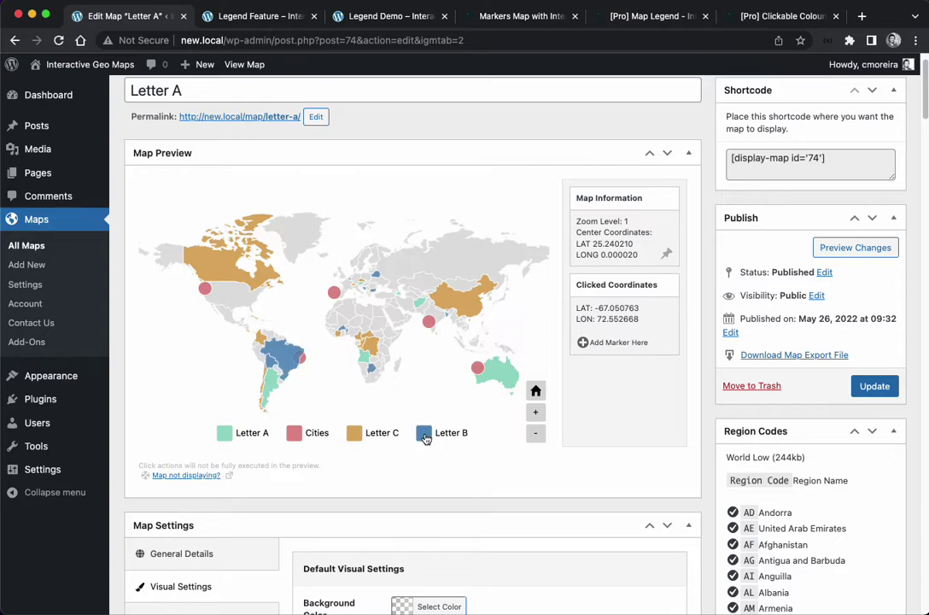
click(369, 438)
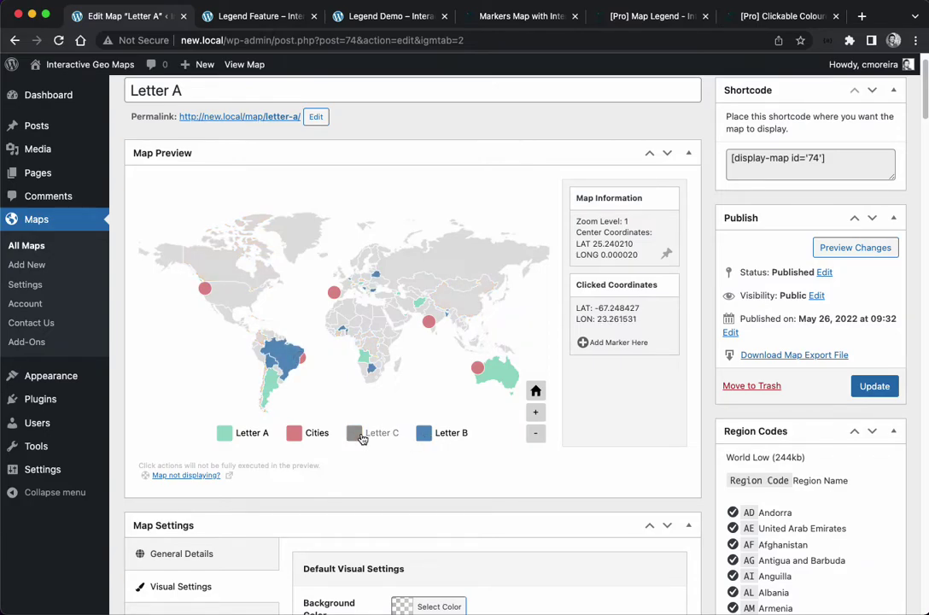
click(362, 436)
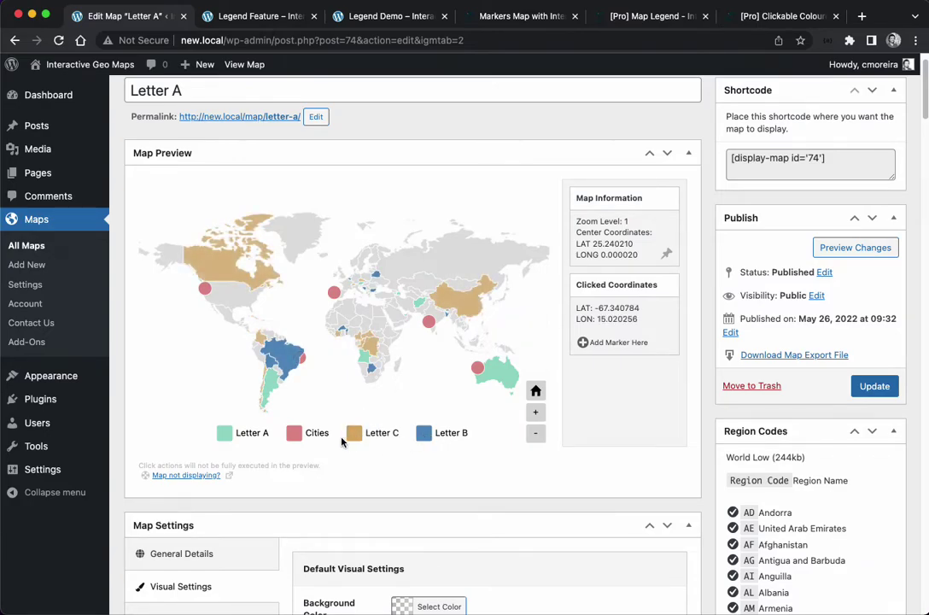
click(297, 437)
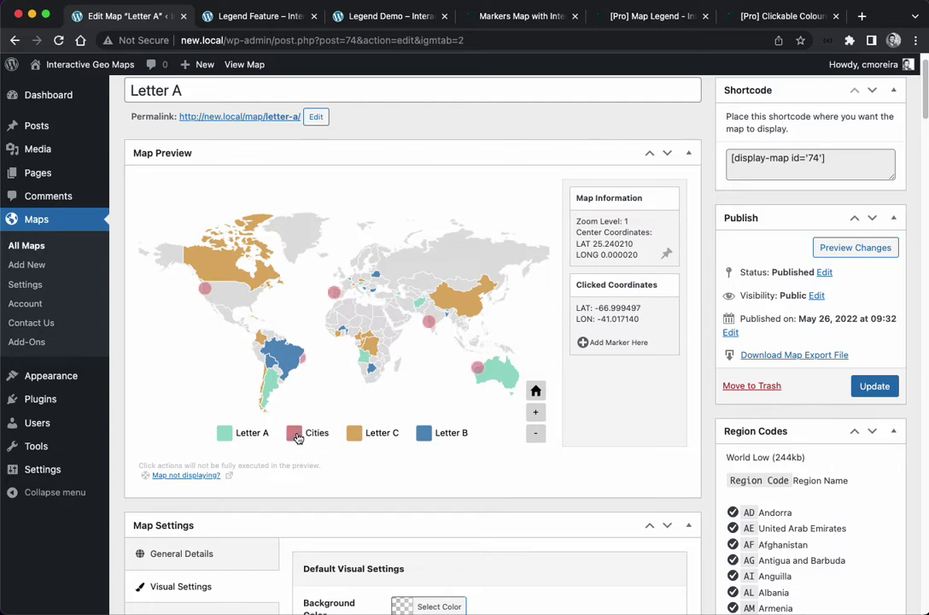
click(227, 438)
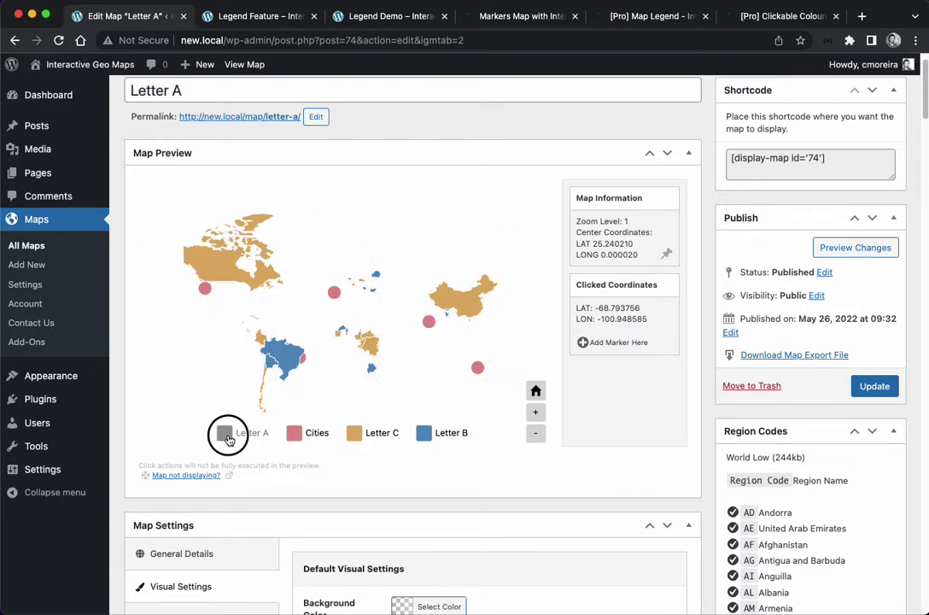
click(227, 435)
click(226, 436)
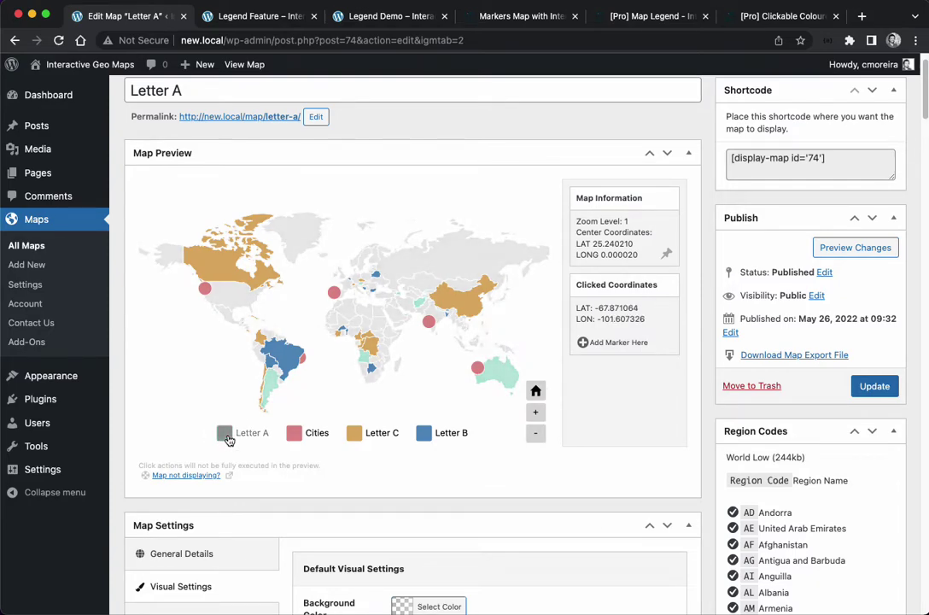
click(226, 436)
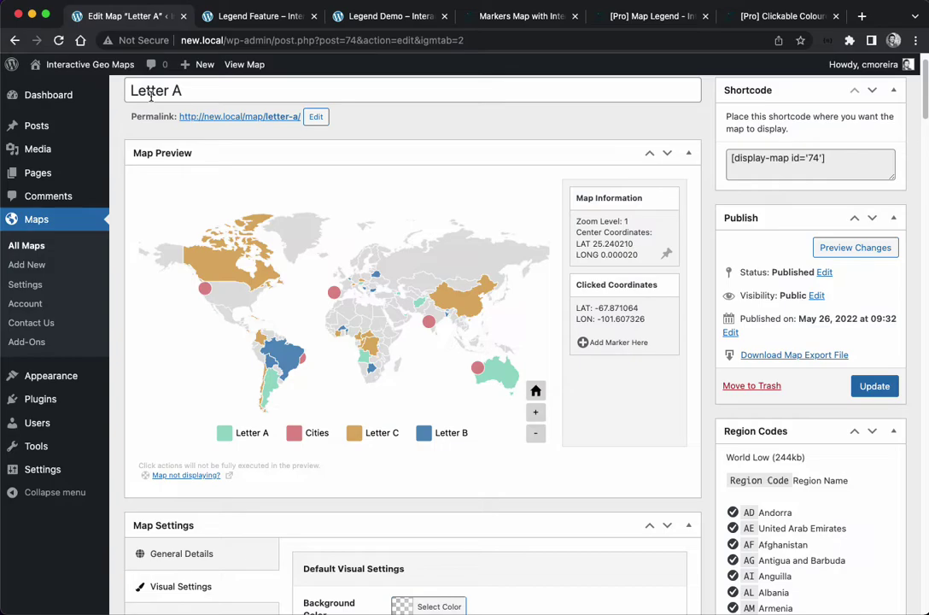
- Remove the Markers, Letter C and Letter B overlays from Letter A and update it
scroll(332, 465, down, 10)
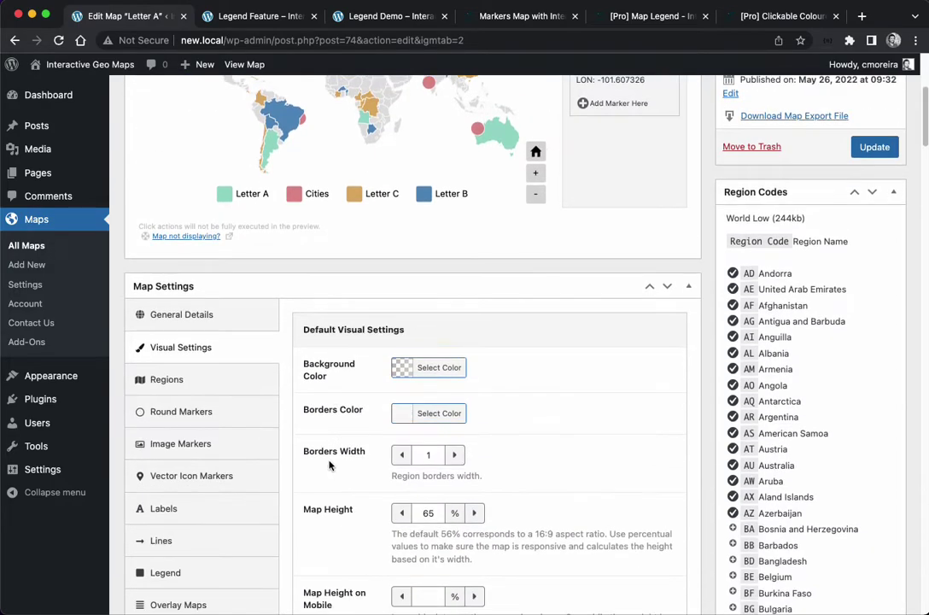
click(203, 366)
scroll(333, 316, up, 5)
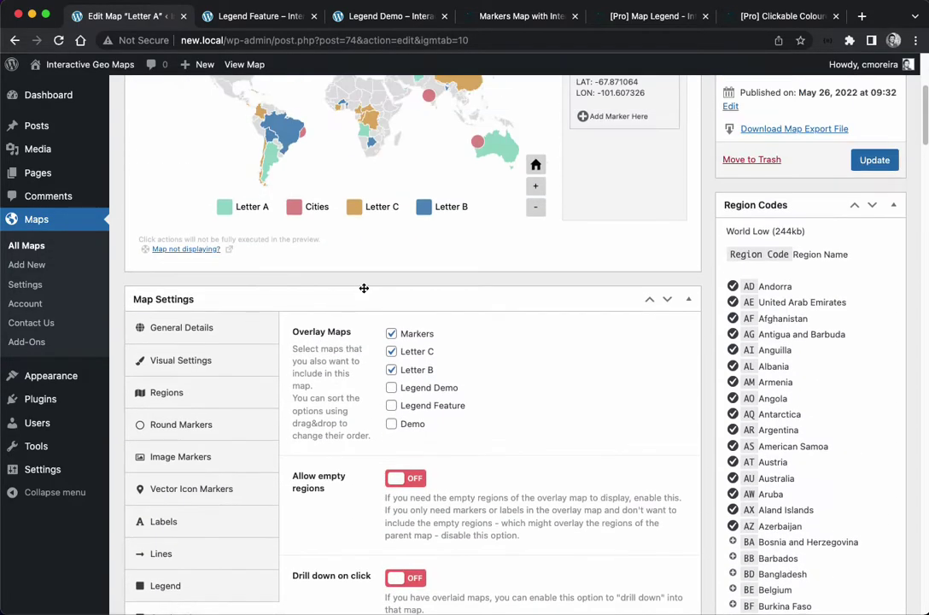
click(391, 334)
click(391, 369)
click(391, 351)
scroll(373, 414, up, 5)
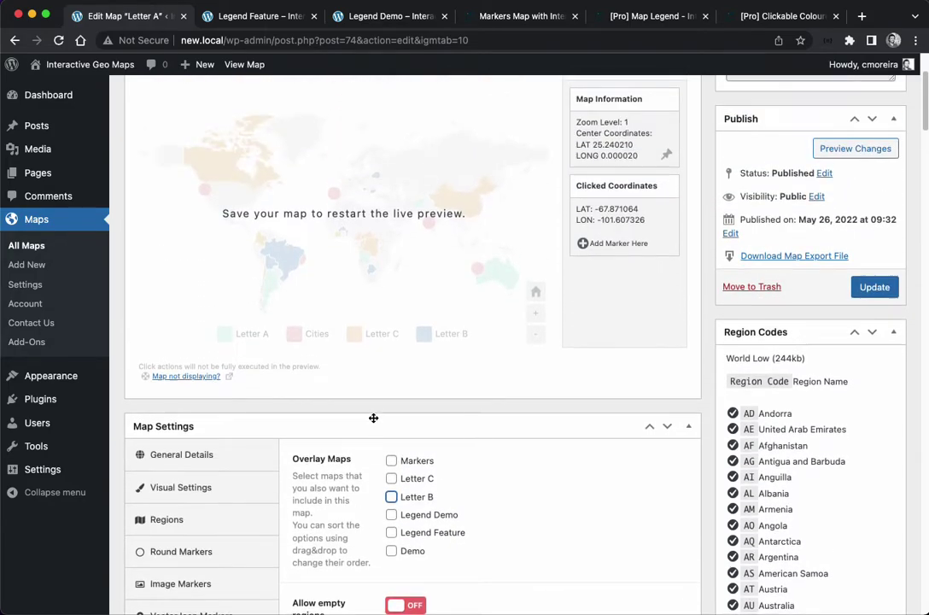
click(873, 399)
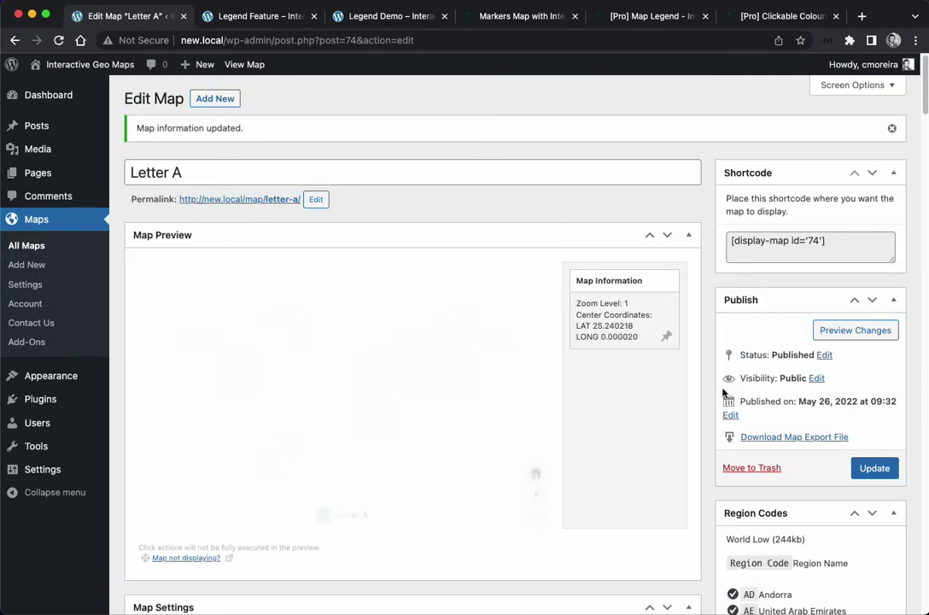
scroll(400, 363, down, 1)
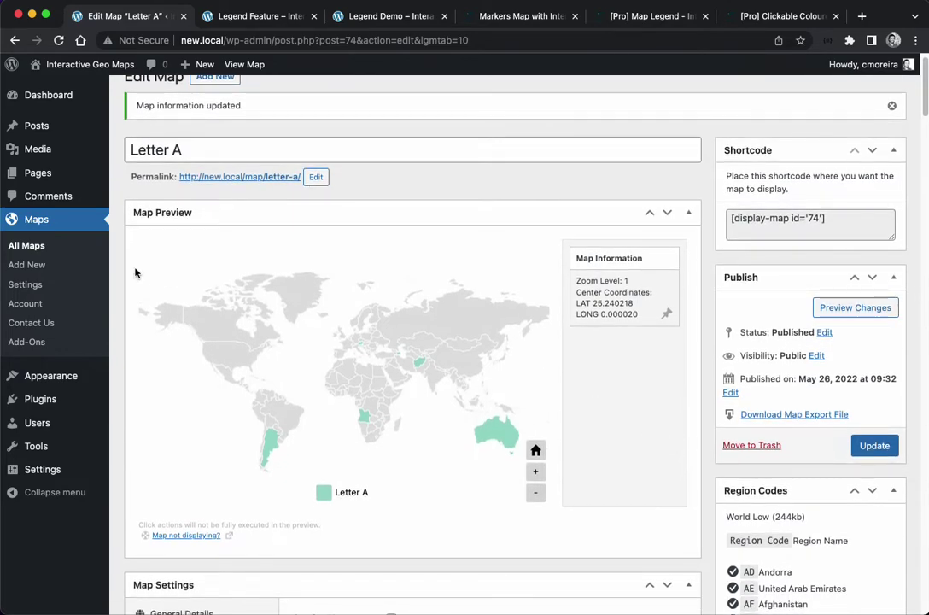
- Create a new map titled 'Base' with Letter A and Letter C overlays, and publish it
click(30, 265)
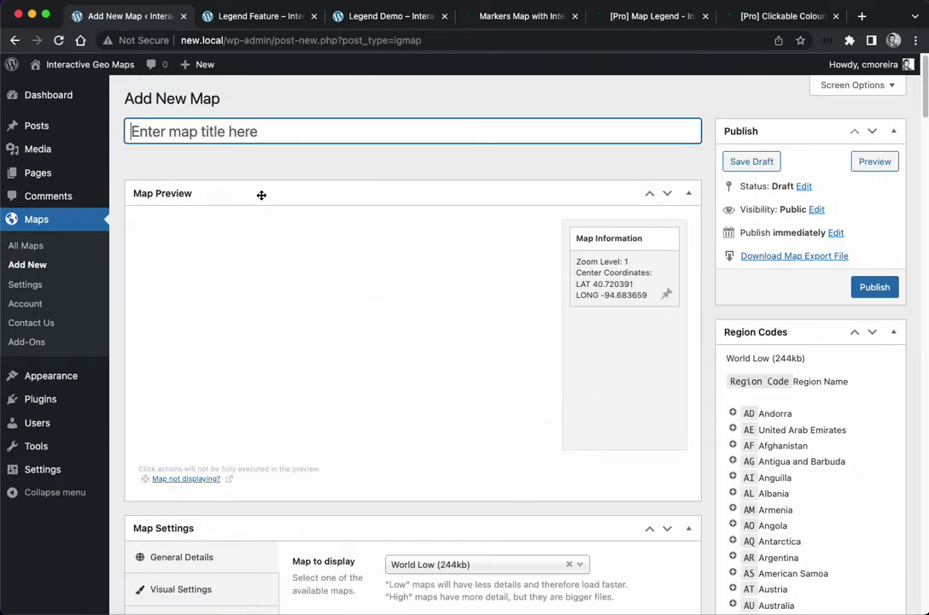
text(Base Map)
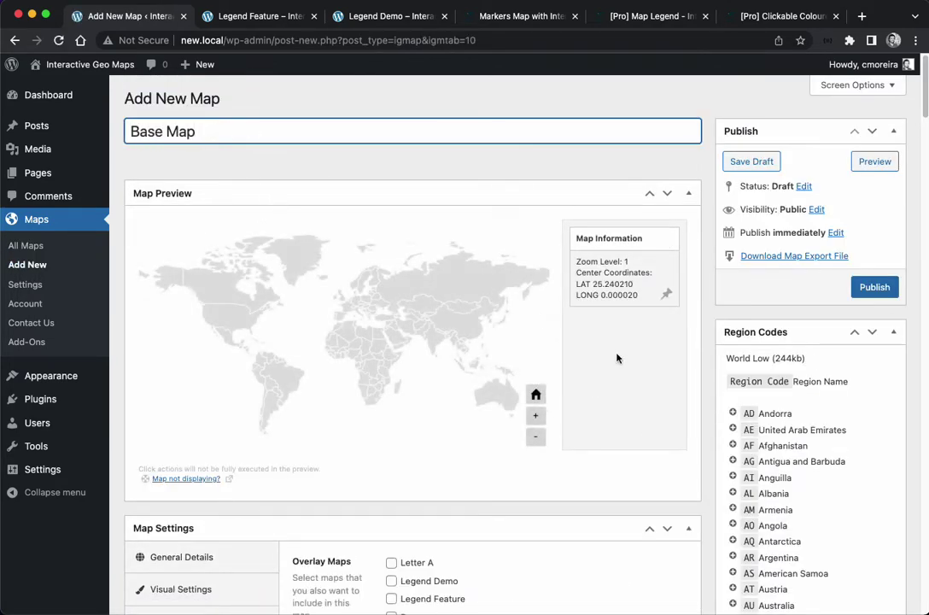
scroll(624, 363, down, 5)
click(418, 360)
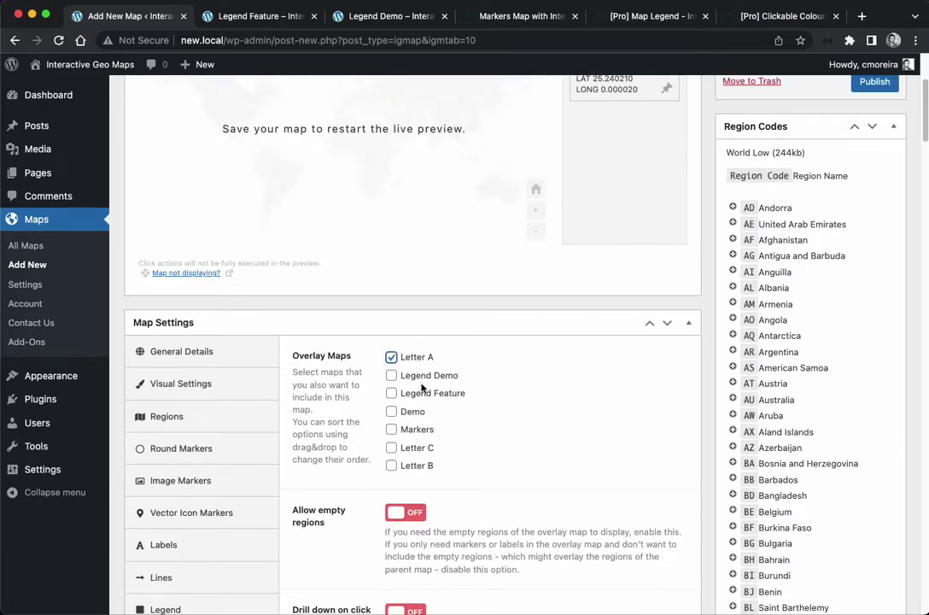
click(416, 449)
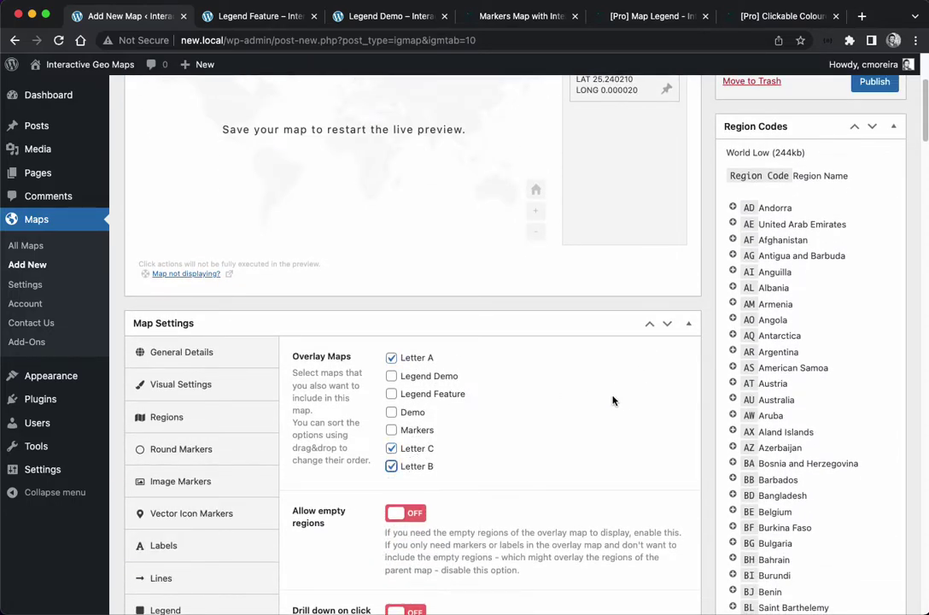
scroll(620, 401, up, 5)
click(846, 261)
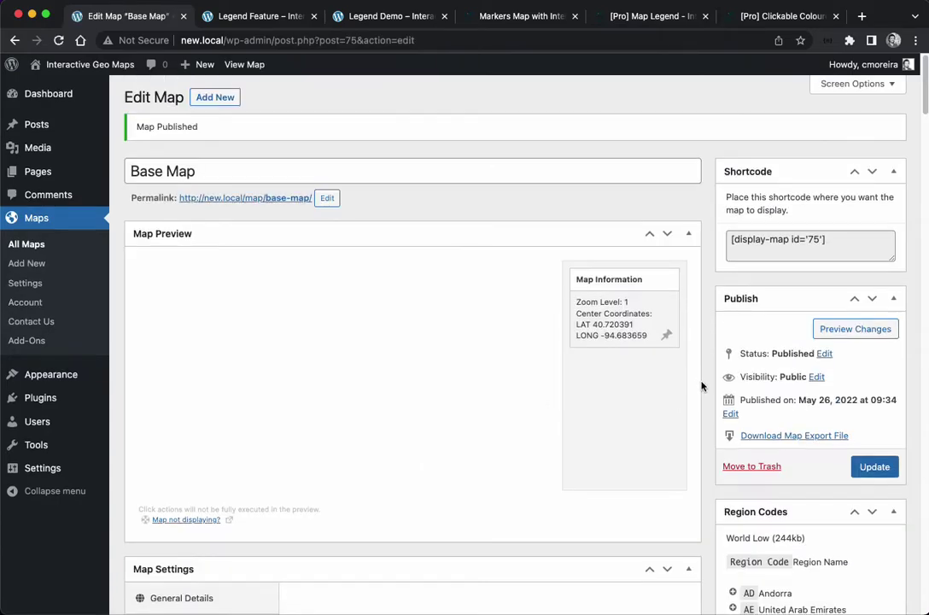
- Enable the auto legend with Center alignment, set map height to 65% and save
scroll(700, 387, down, 7)
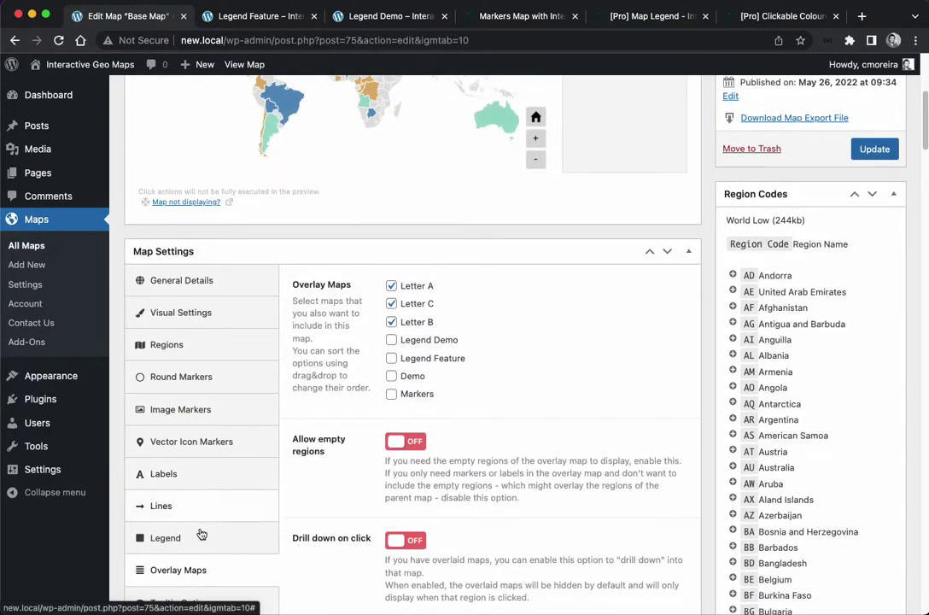
click(200, 536)
click(406, 328)
scroll(403, 389, down, 1)
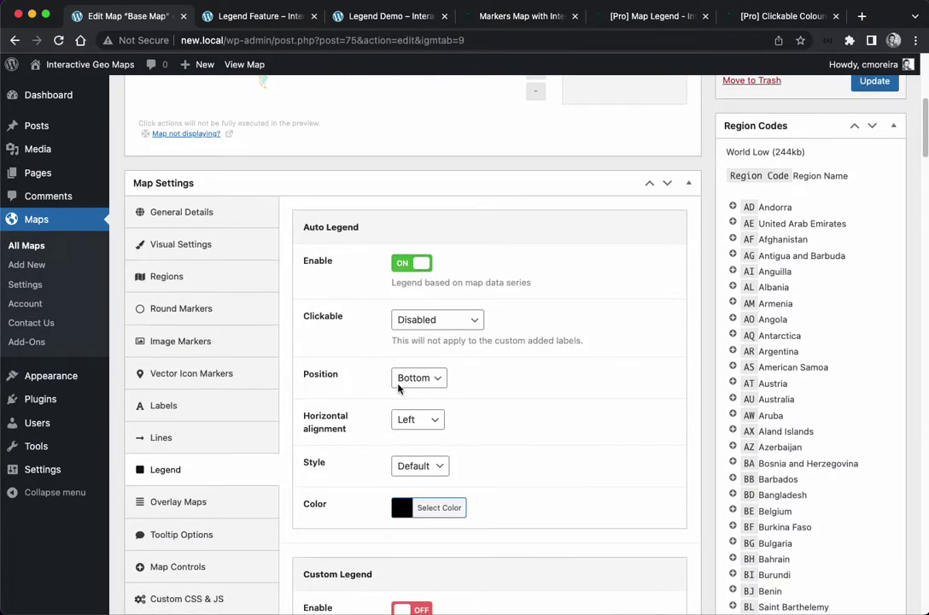
click(416, 416)
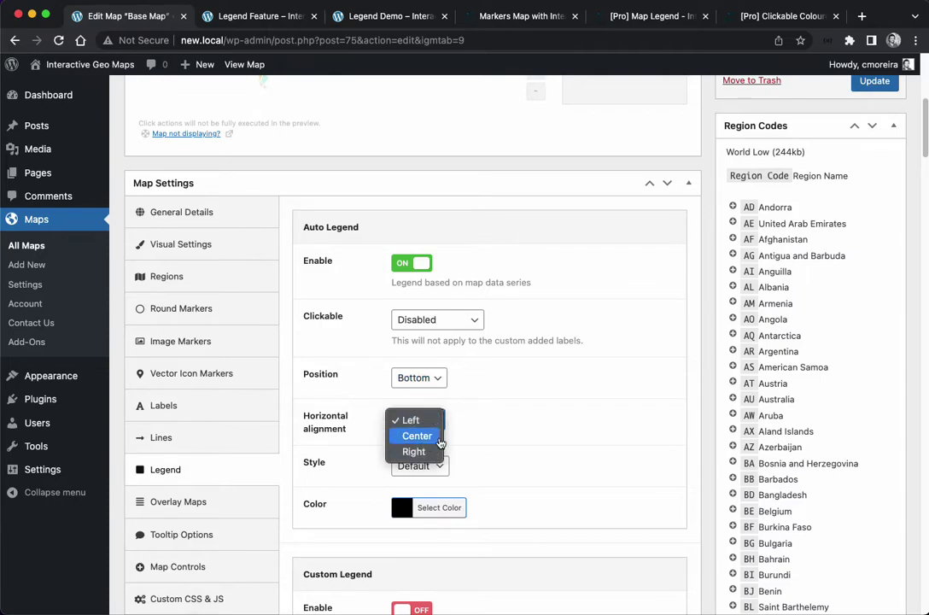
click(418, 435)
click(188, 244)
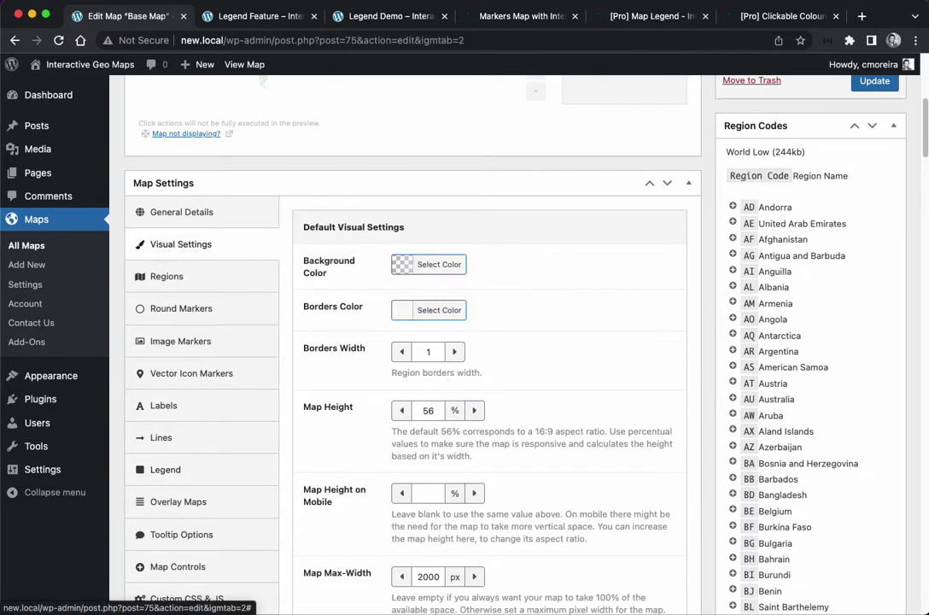
key(Return)
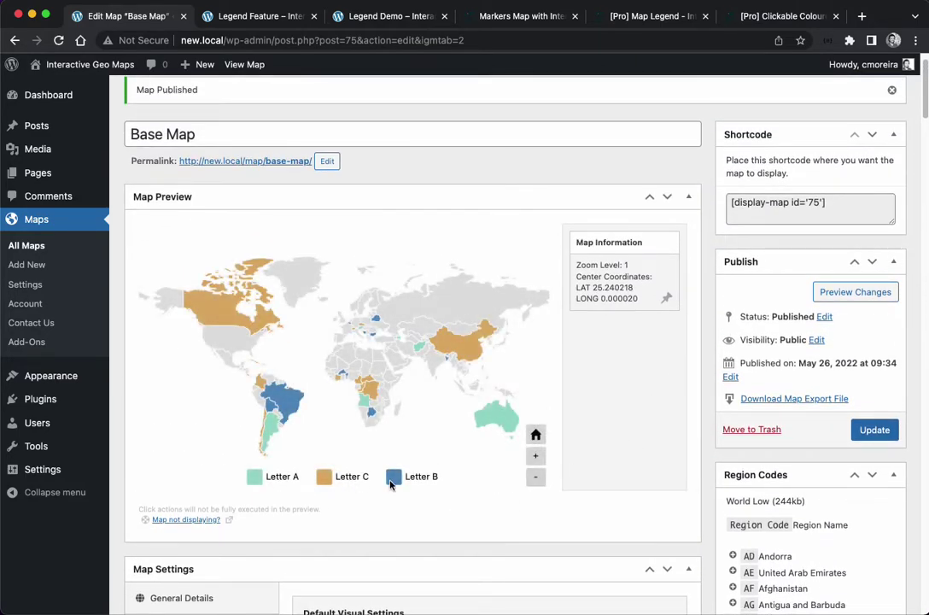
- Drag Letter B above Letter C in the Overlay Maps order
scroll(492, 541, down, 2)
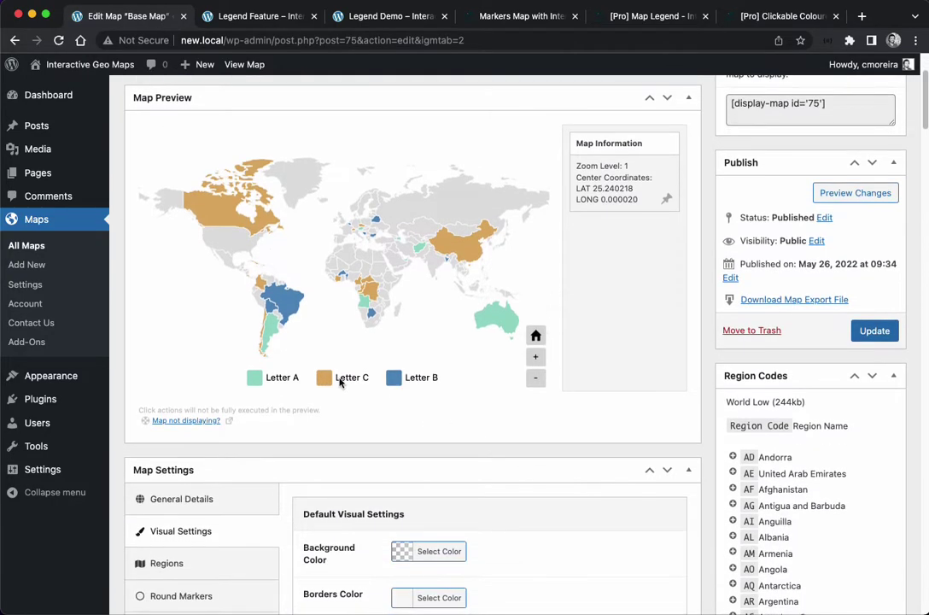
scroll(528, 426, down, 5)
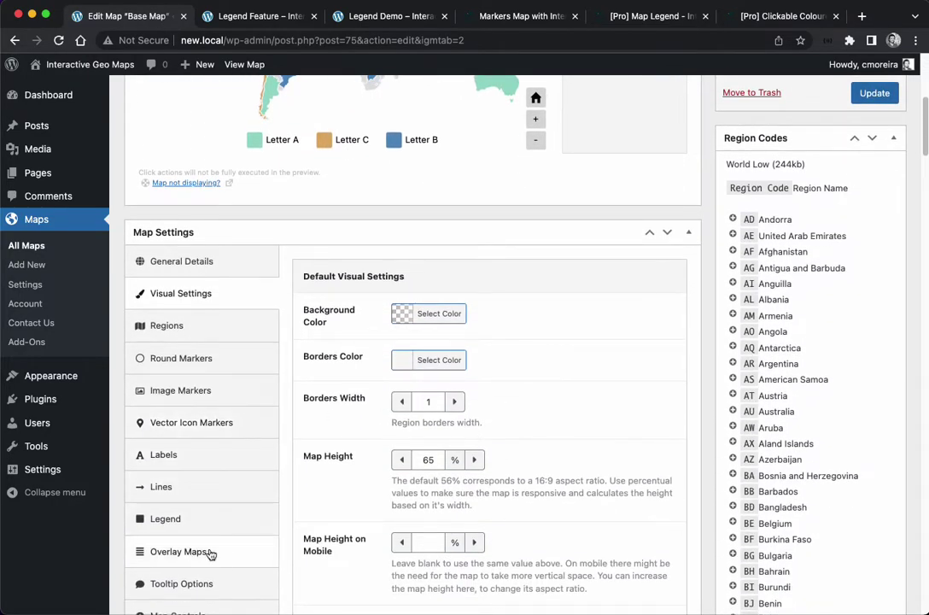
click(210, 551)
drag(410, 303, 531, 303)
scroll(649, 326, up, 5)
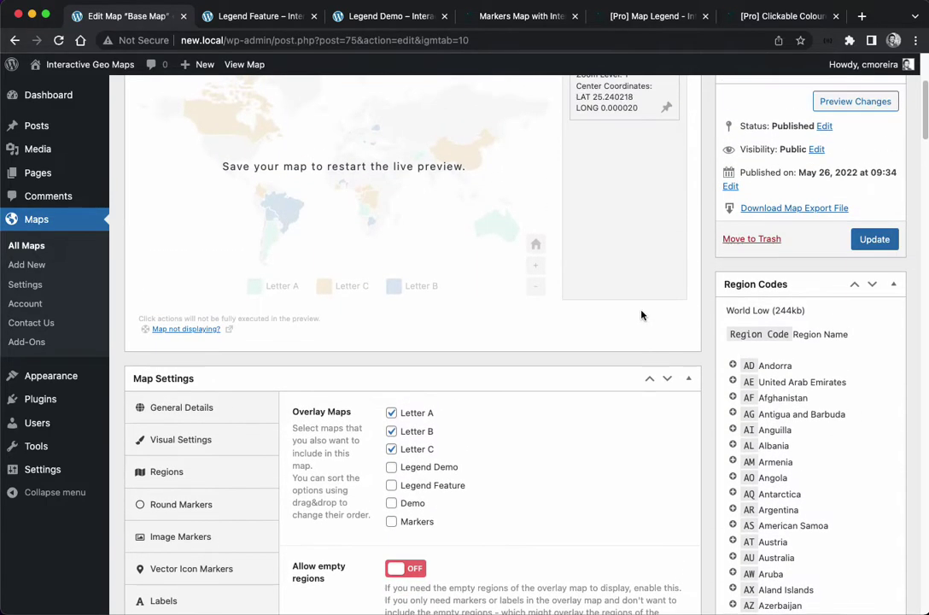
- Save the reordered overlays and try clicking the Letter A legend entry in the preview
click(871, 283)
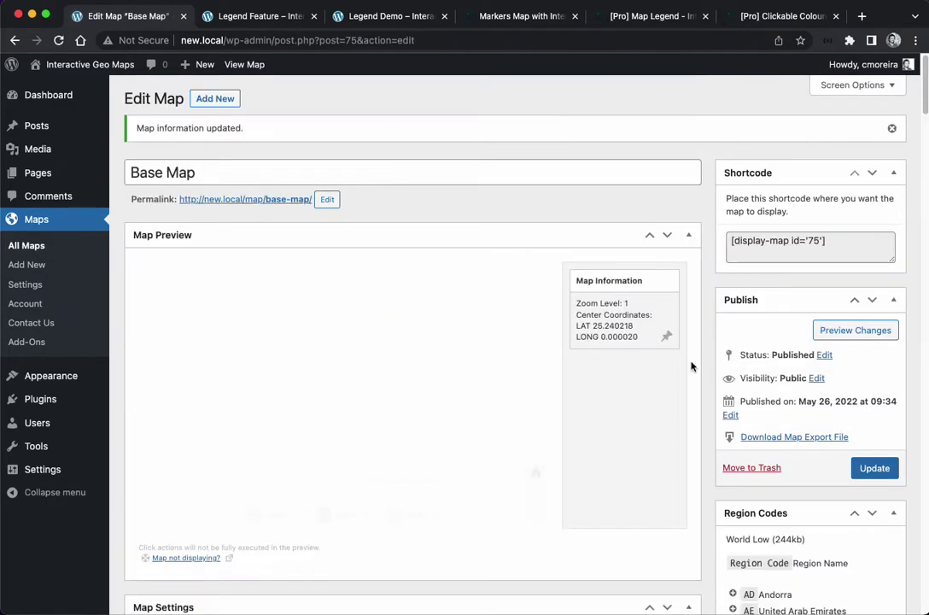
scroll(665, 438, down, 3)
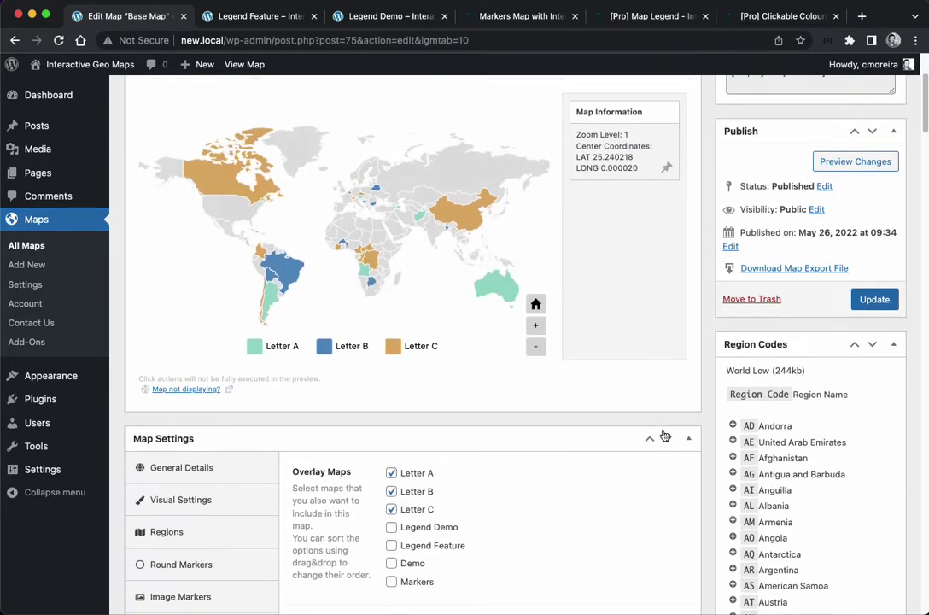
click(272, 350)
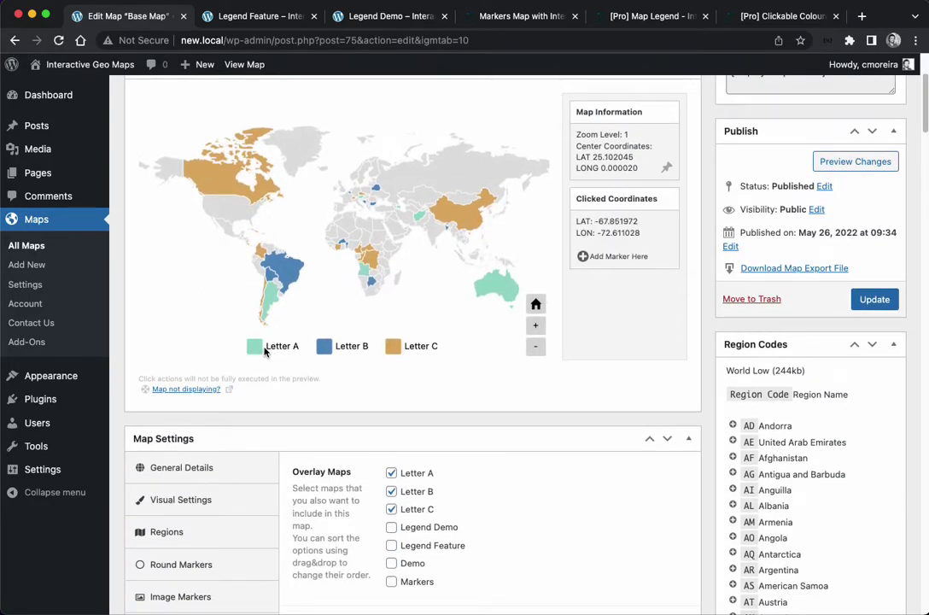
scroll(257, 410, down, 5)
- Set the legend's Clickable behaviour to Toggle Visibility and update the map
click(197, 434)
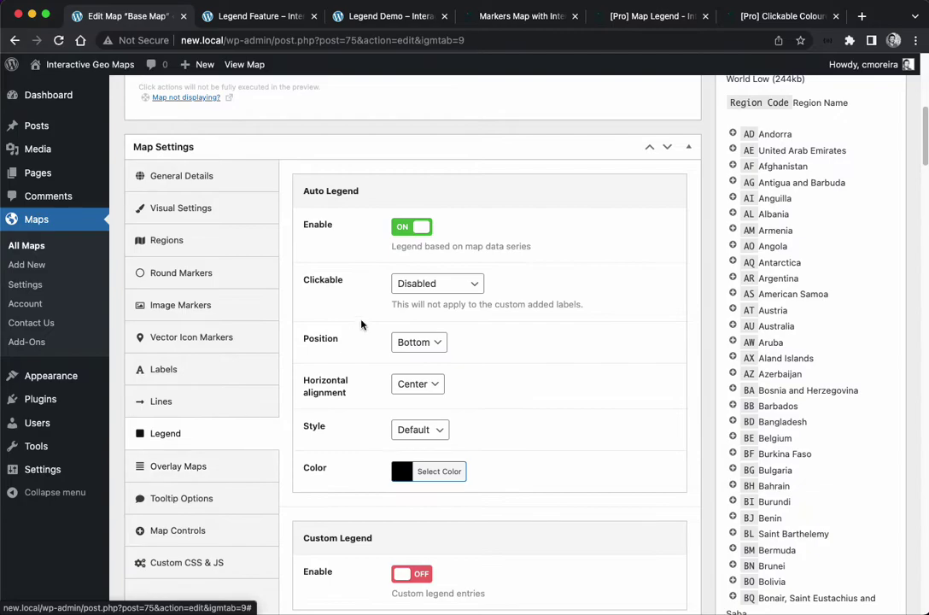
click(437, 284)
click(431, 296)
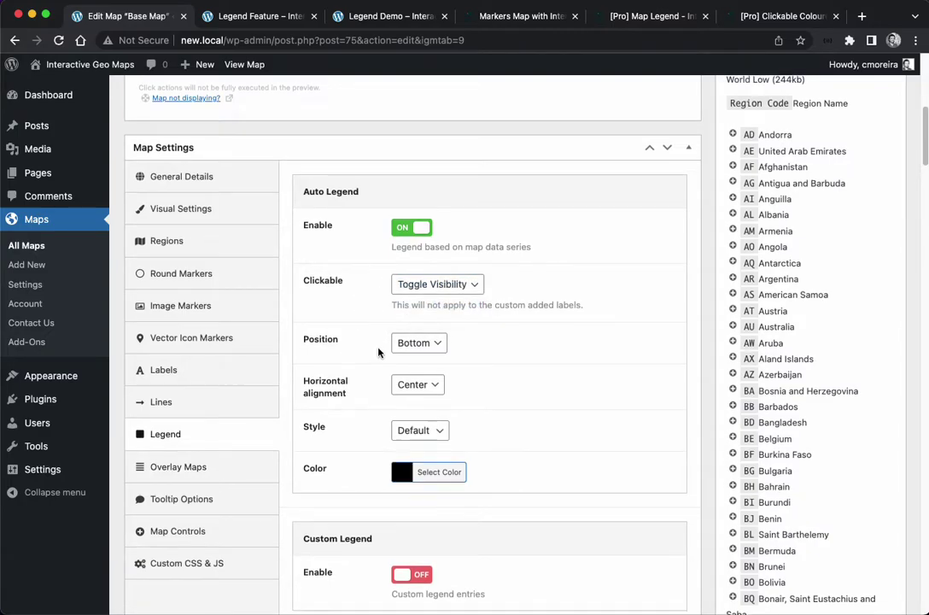
scroll(379, 351, up, 4)
click(875, 280)
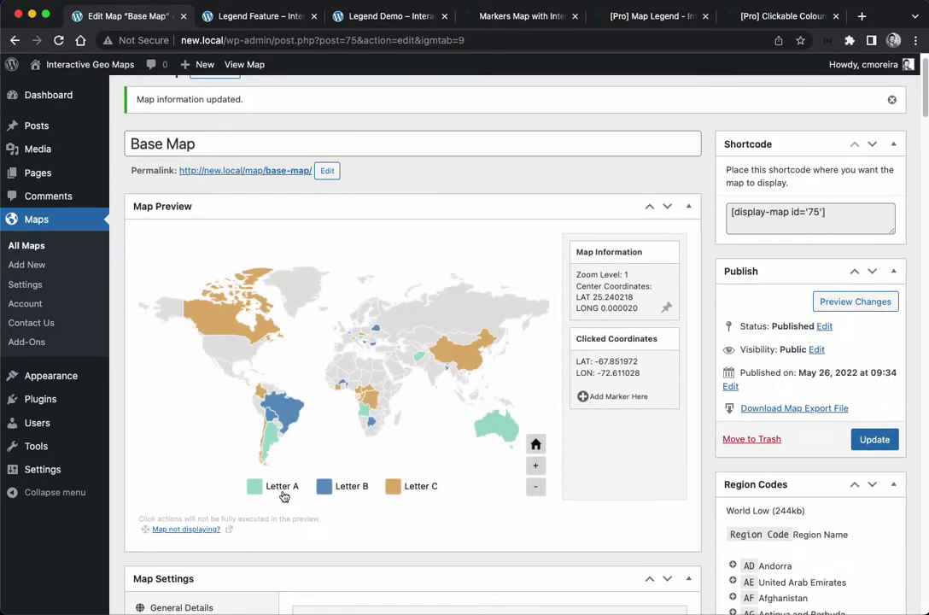
- Click the Letter A, B and C legend entries to hide and show their countries
click(283, 490)
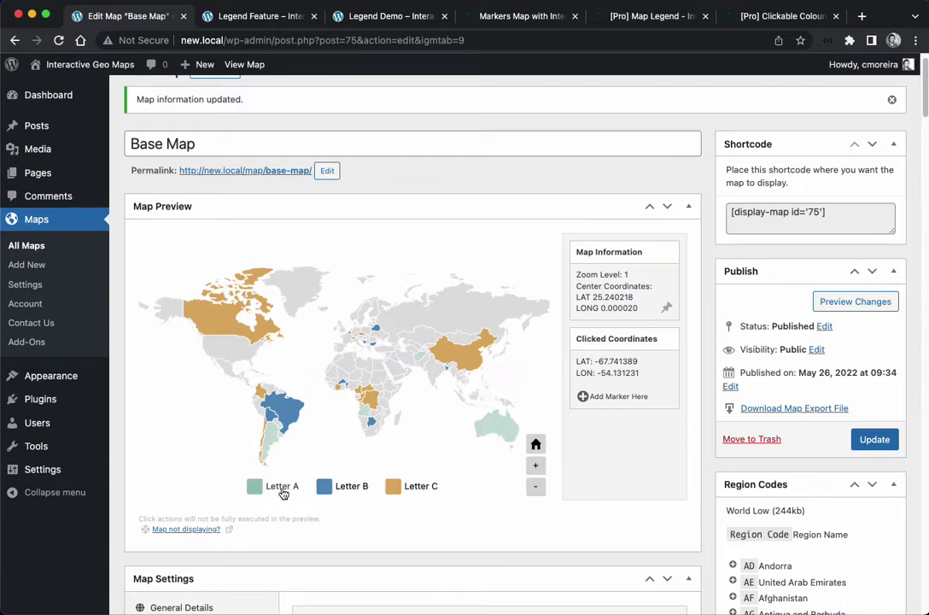
click(338, 489)
click(340, 488)
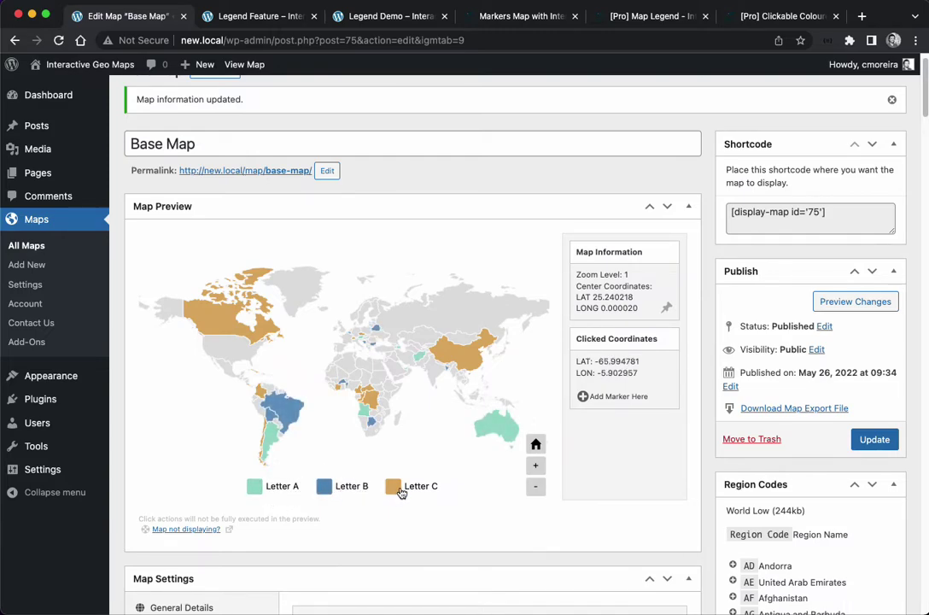
click(402, 491)
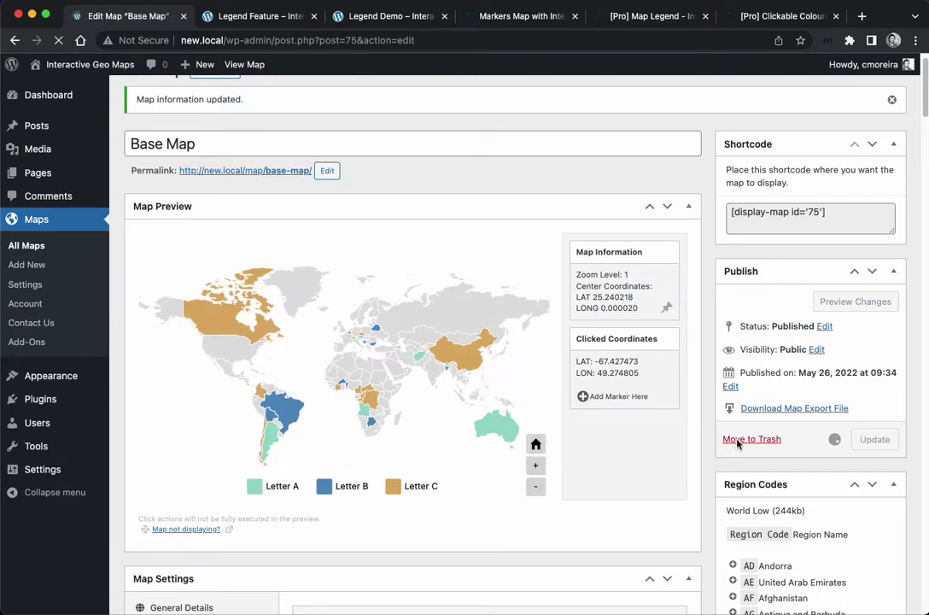
scroll(719, 435, down, 5)
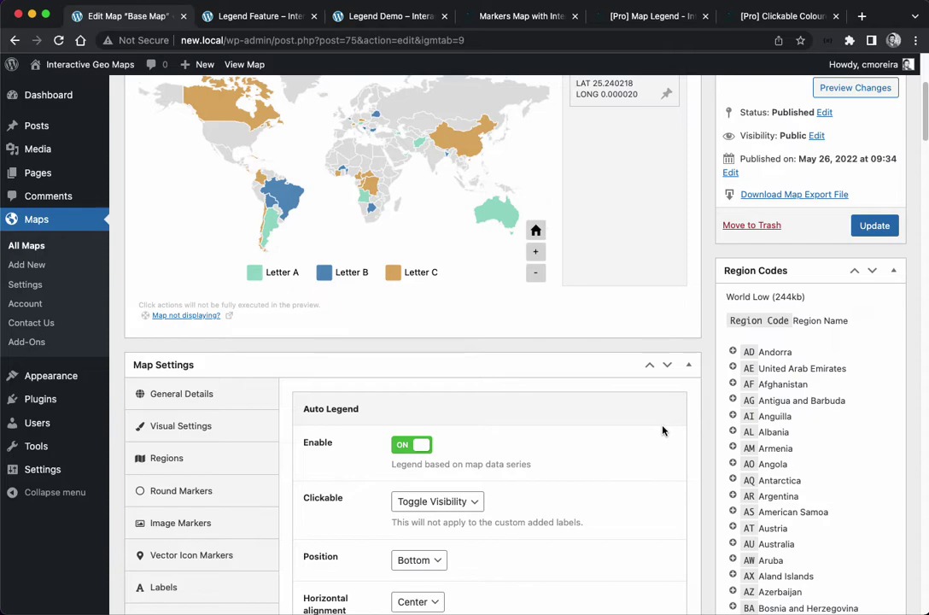
scroll(520, 403, up, 3)
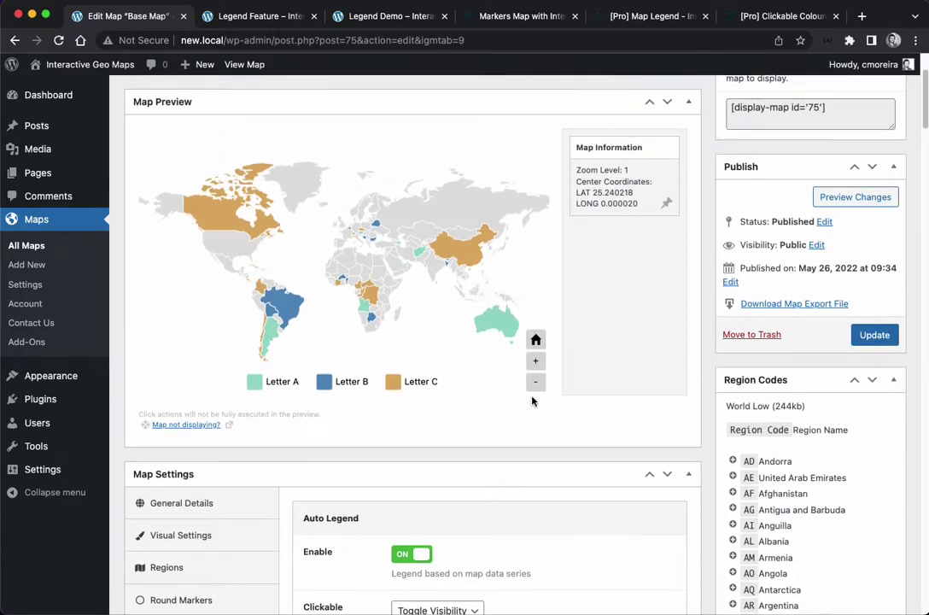
click(399, 383)
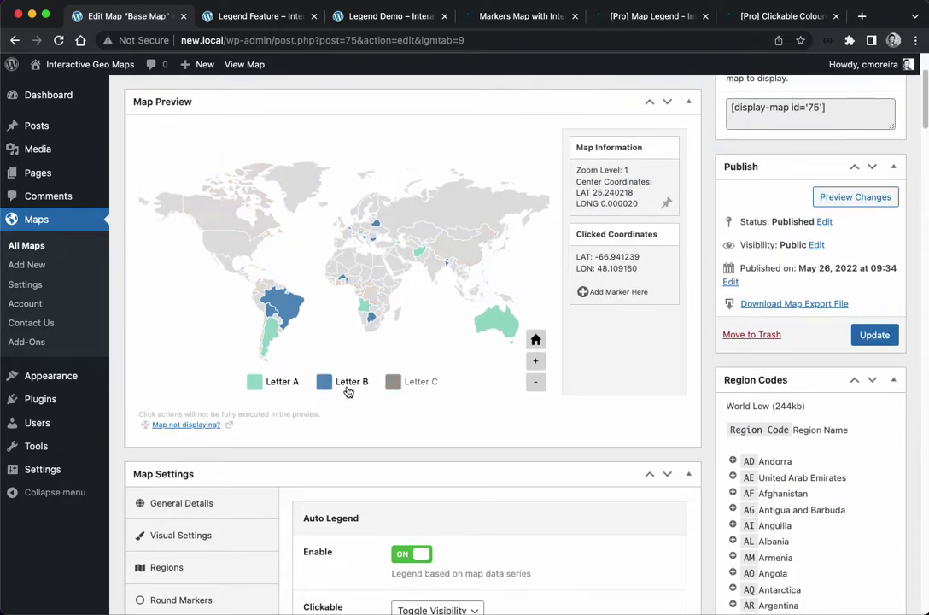
click(350, 383)
click(281, 388)
click(279, 386)
click(329, 382)
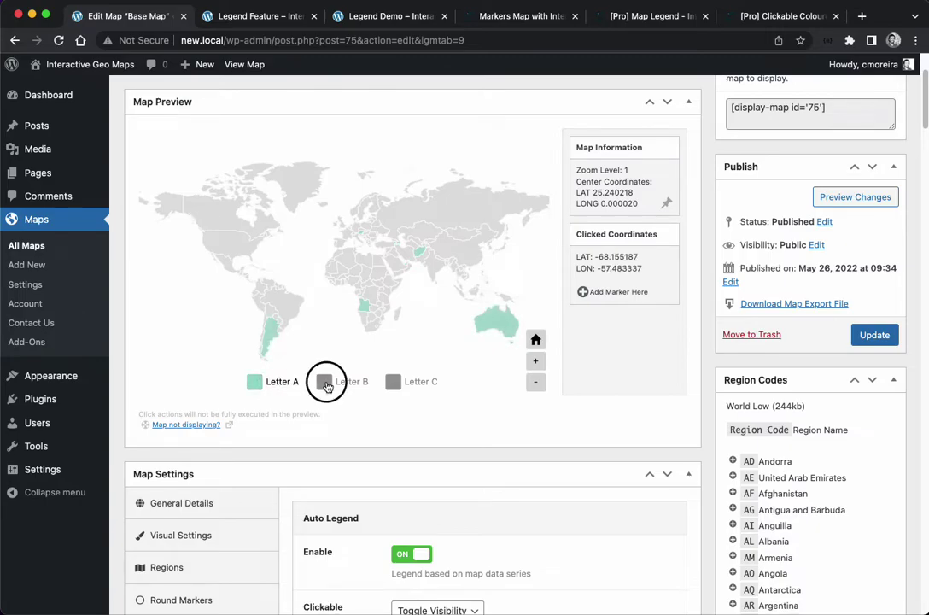
click(405, 387)
- Turn on the External Live Filter with Base Map displayed by default, then update
scroll(564, 424, down, 5)
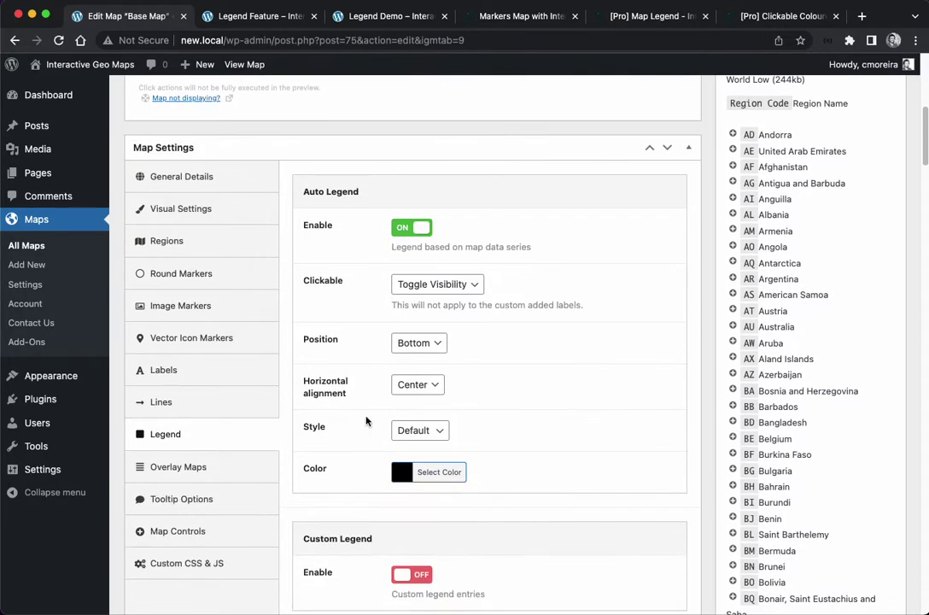
click(254, 469)
scroll(363, 467, down, 2)
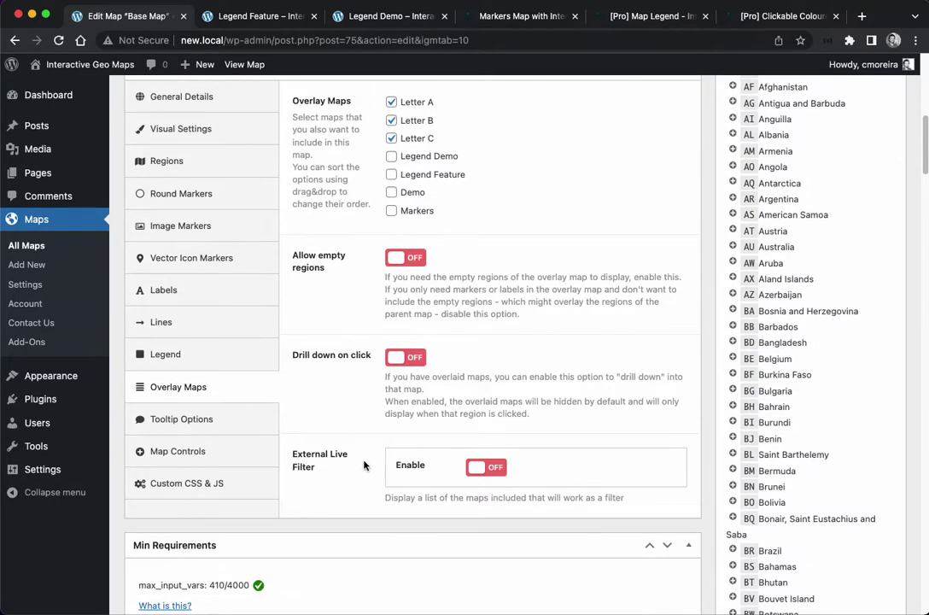
click(486, 472)
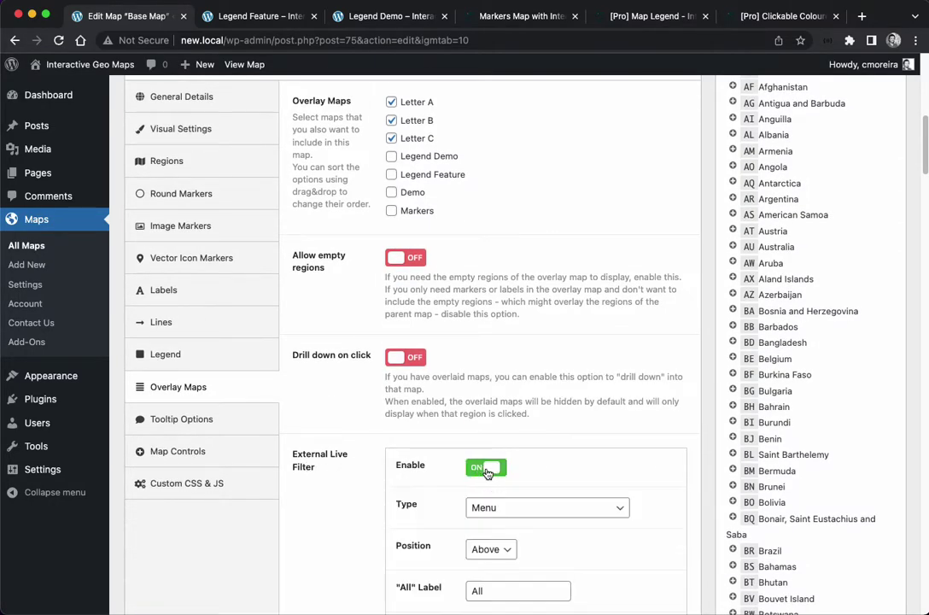
scroll(581, 476, down, 3)
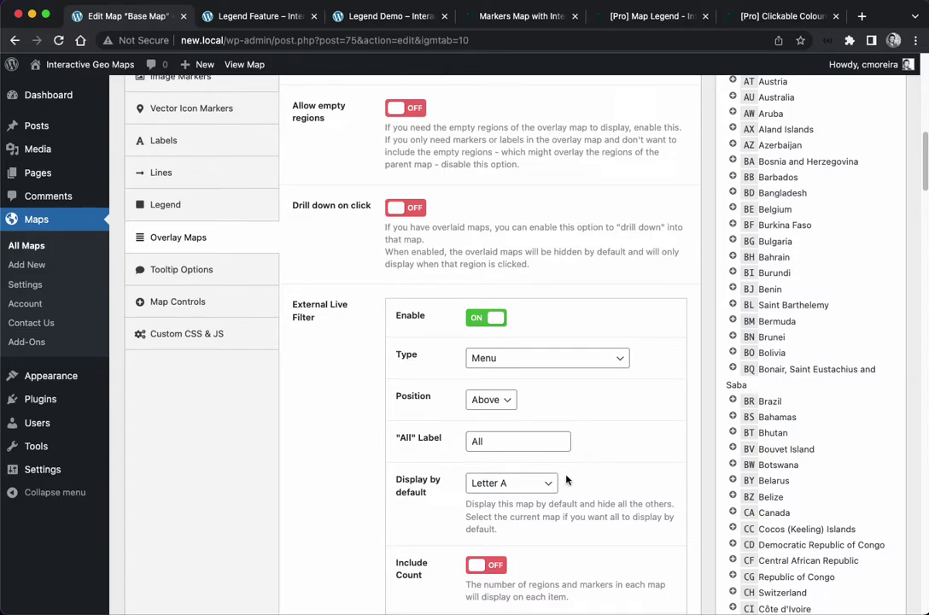
click(552, 489)
click(551, 468)
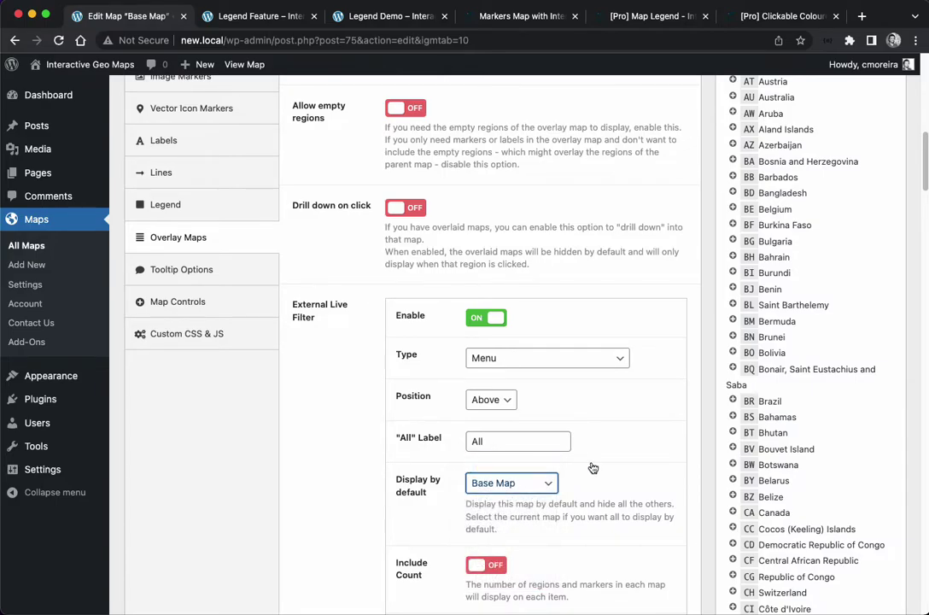
scroll(614, 487, up, 10)
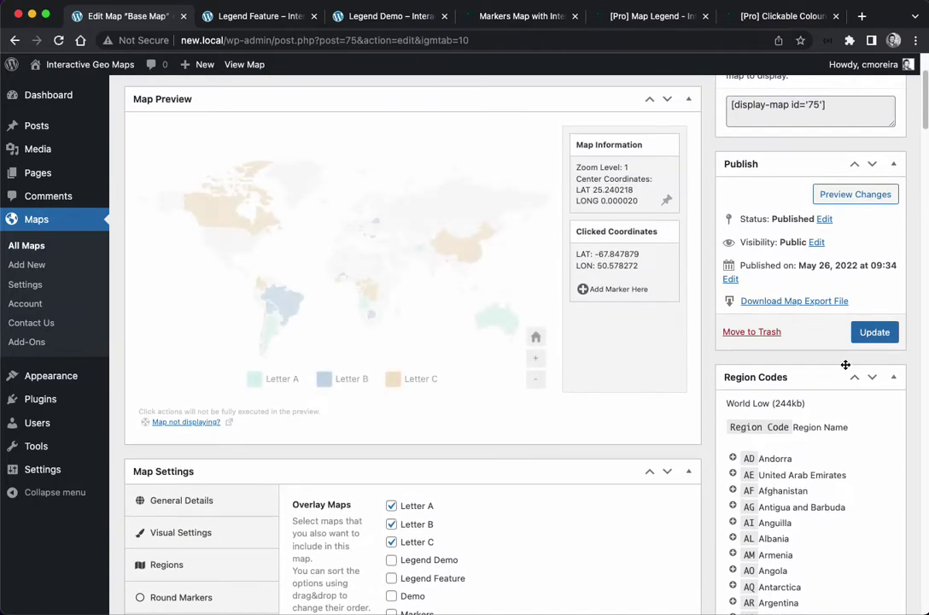
click(875, 332)
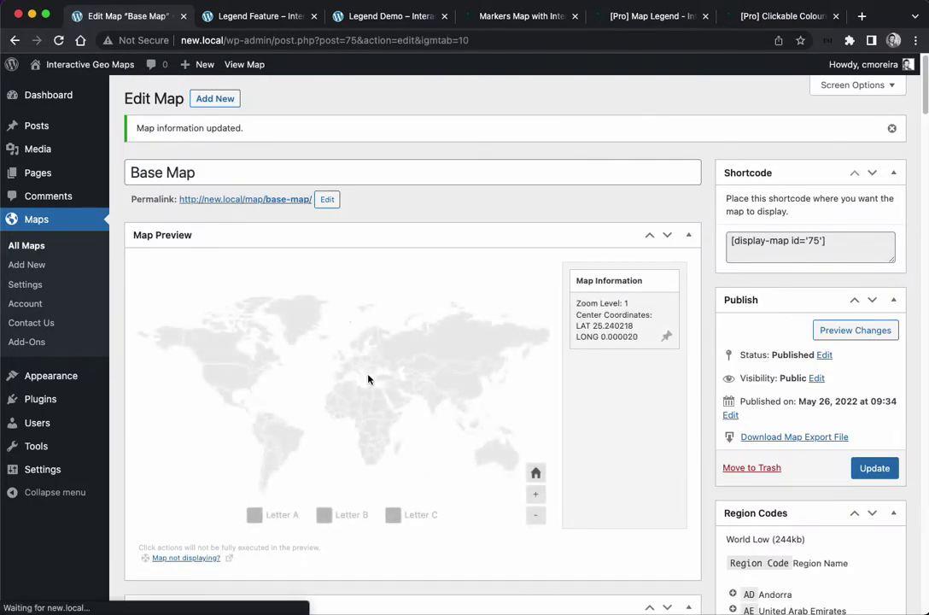
- On the public Base Map page, test the live filter with Letter A, B, C and All
super+click(285, 200)
click(461, 16)
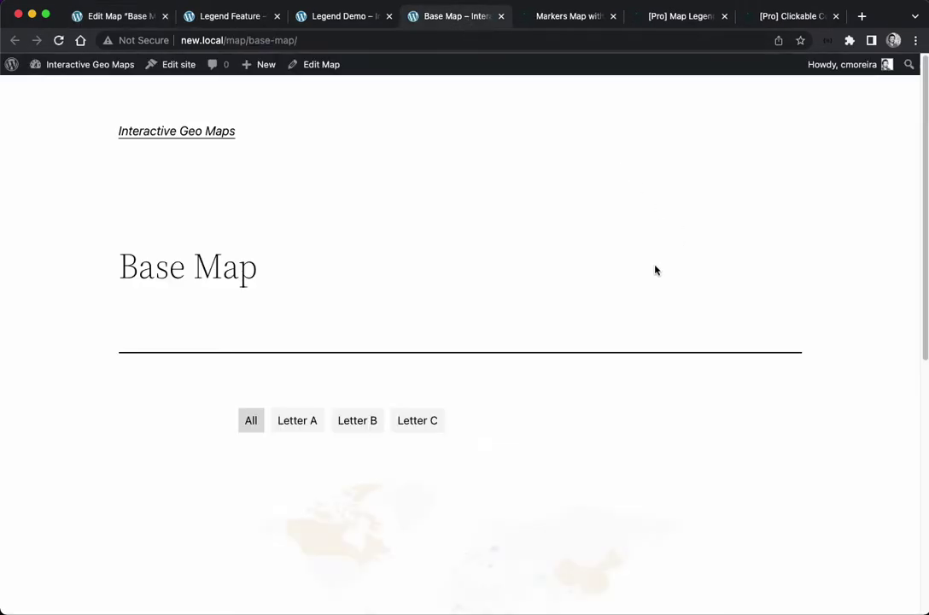
scroll(811, 377, down, 3)
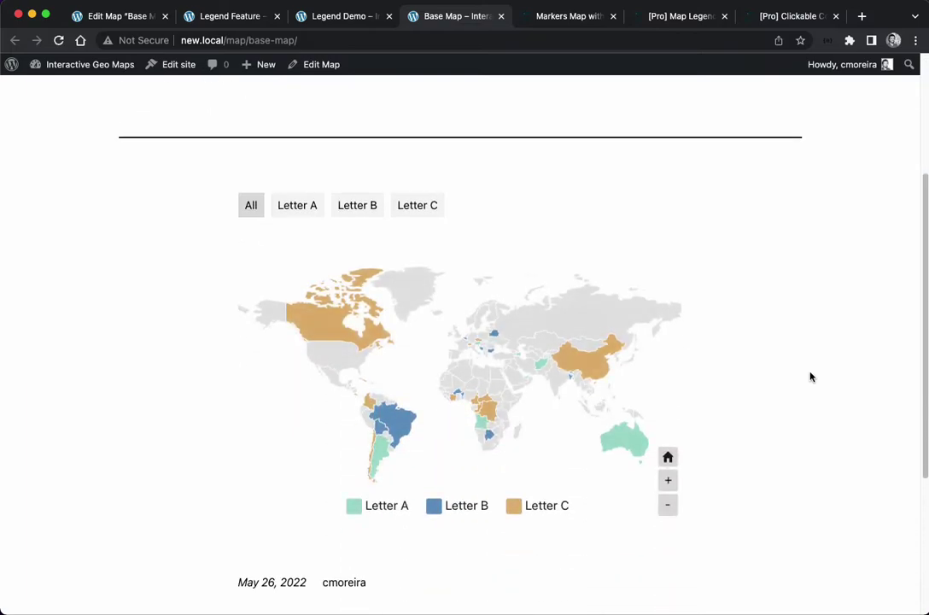
click(308, 215)
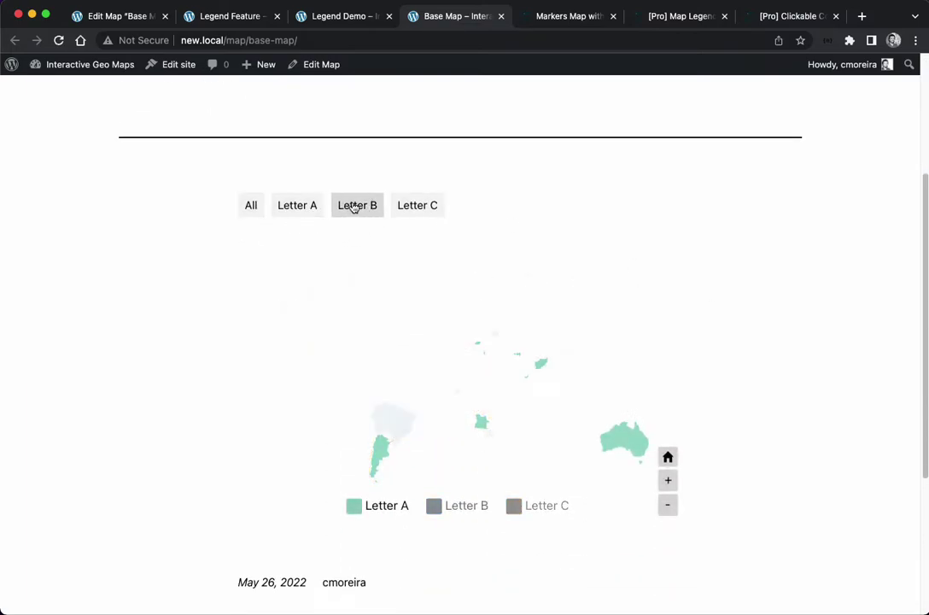
click(352, 205)
click(417, 206)
click(369, 210)
click(296, 205)
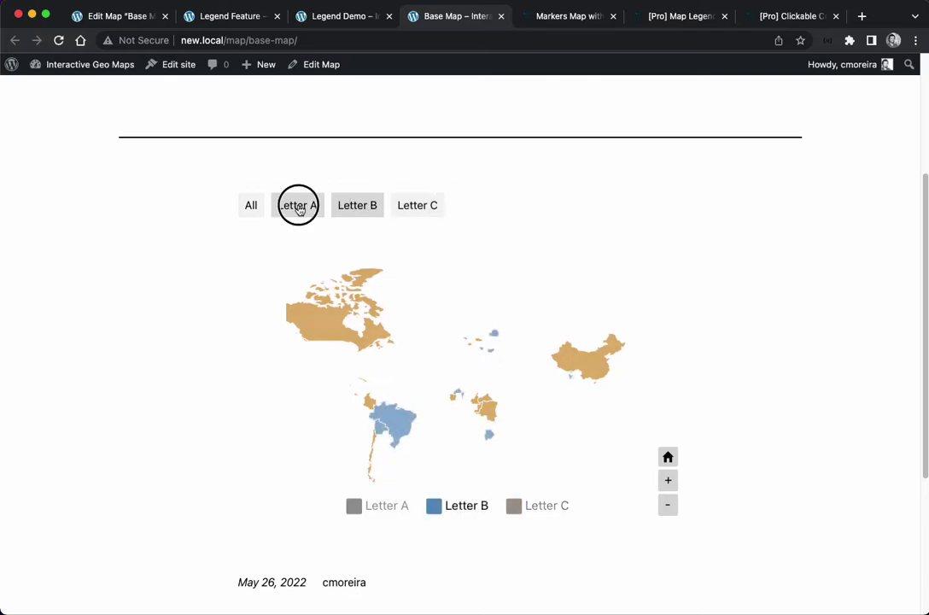
click(253, 207)
click(342, 17)
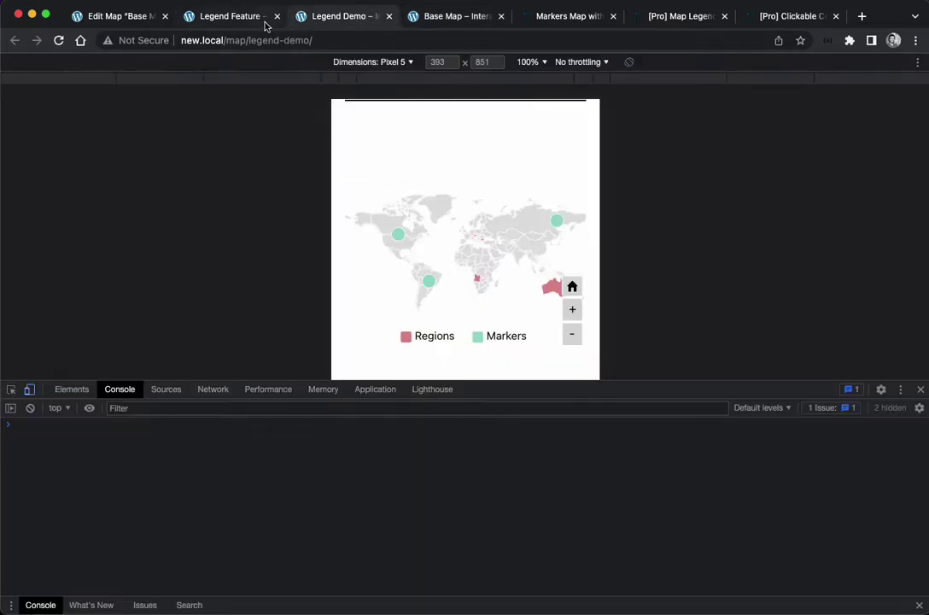
click(229, 16)
- Turn on Keep Base Map under External Live Filter and update the map
click(128, 16)
scroll(356, 381, down, 6)
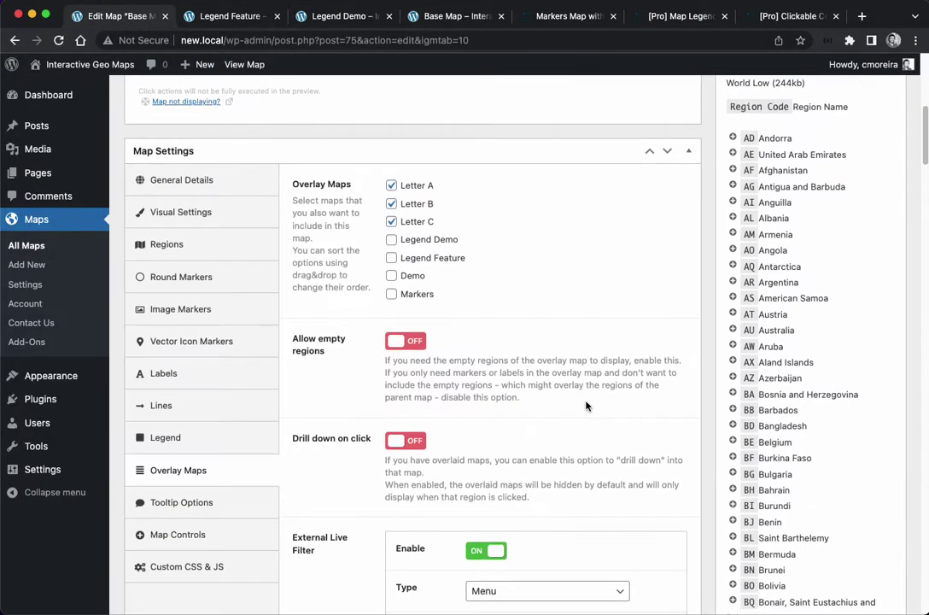
scroll(356, 381, down, 9)
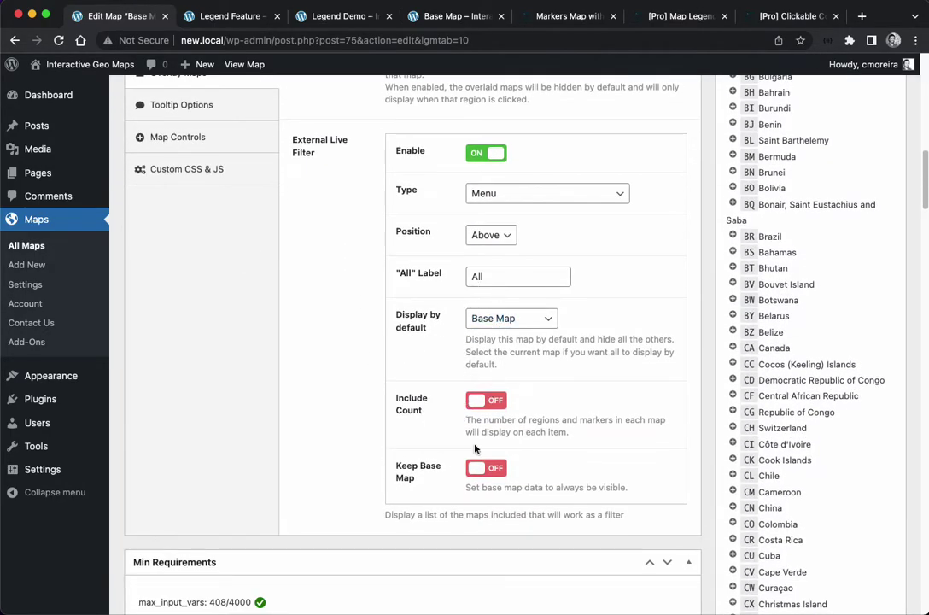
click(478, 468)
scroll(382, 415, up, 6)
scroll(382, 415, up, 10)
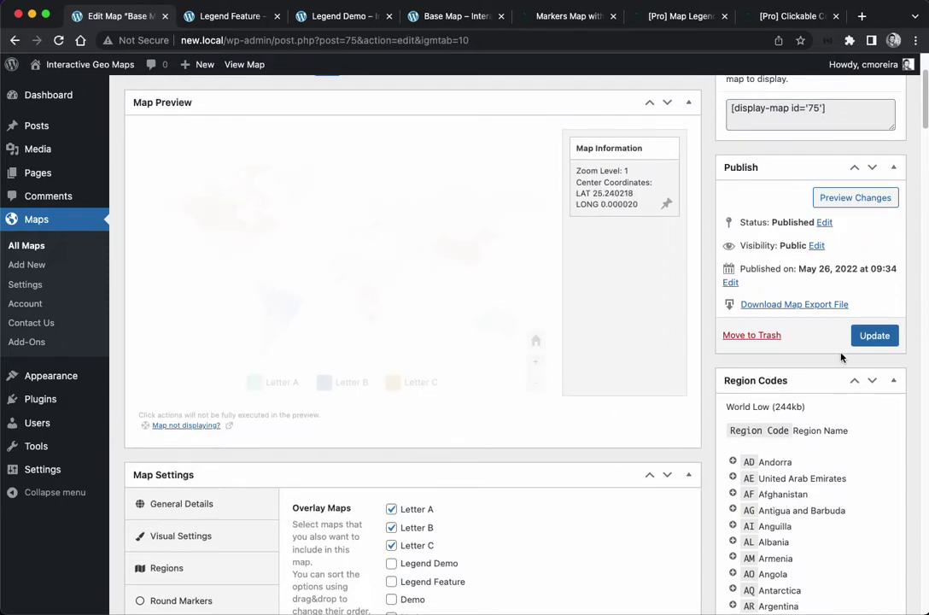
click(862, 335)
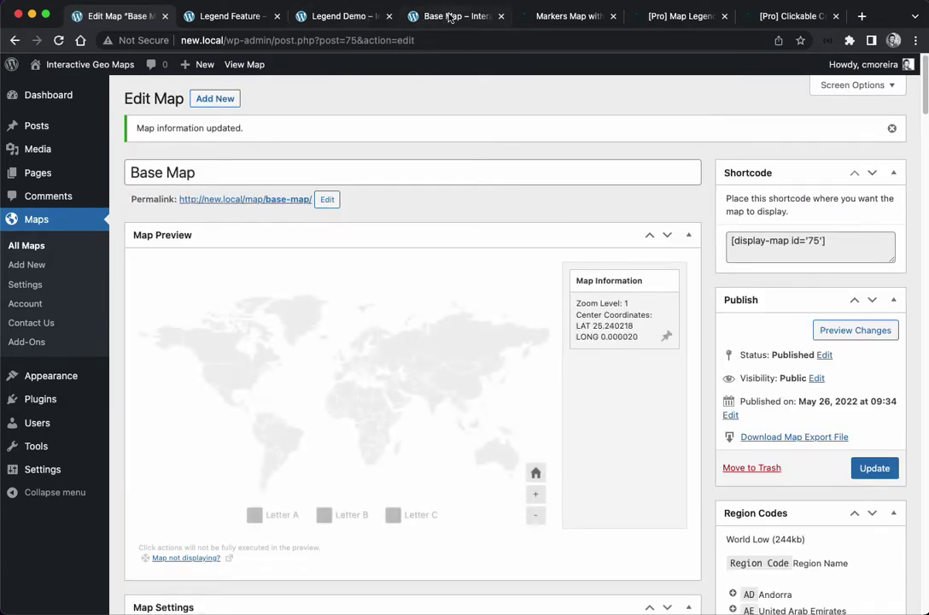
click(466, 15)
click(59, 41)
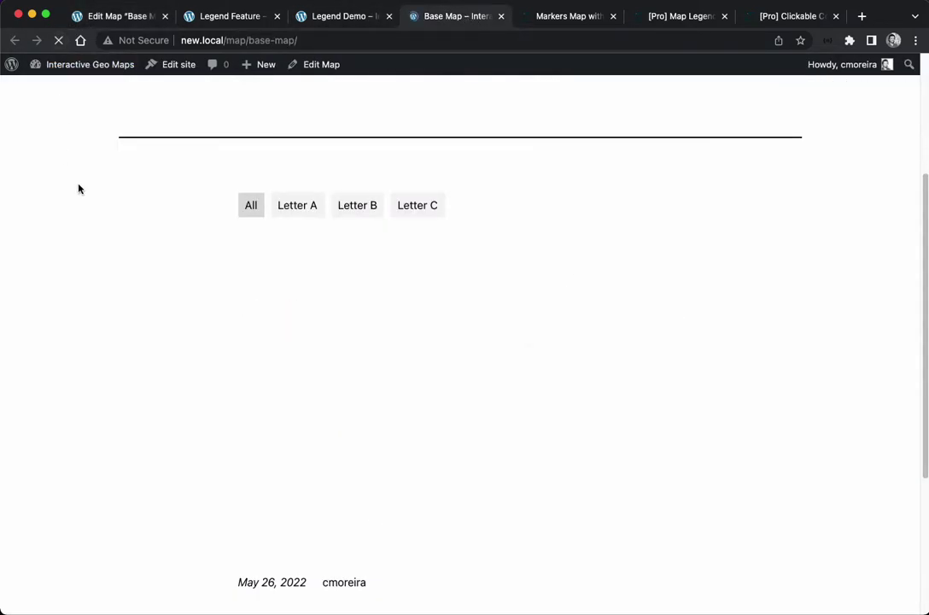
click(305, 205)
click(357, 206)
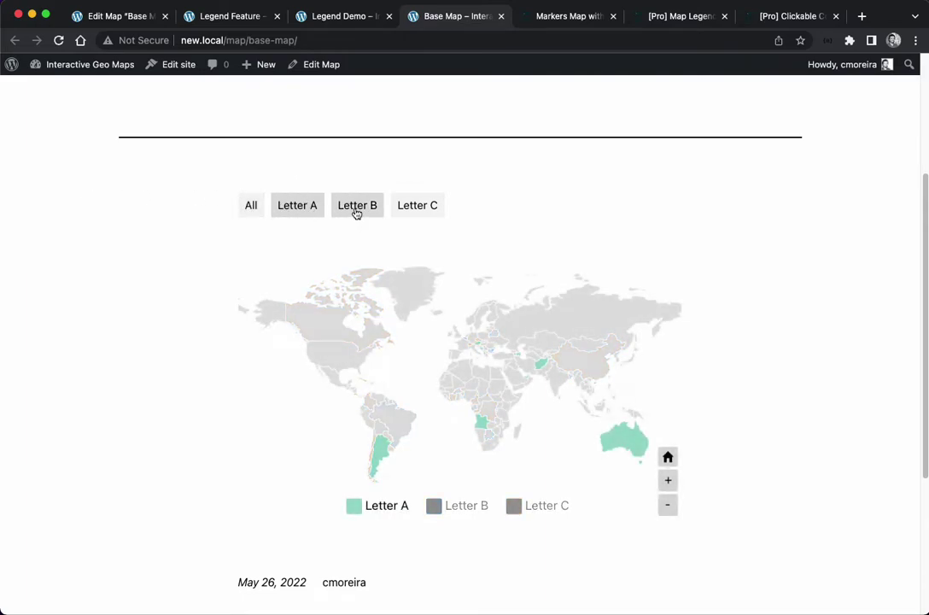
click(437, 212)
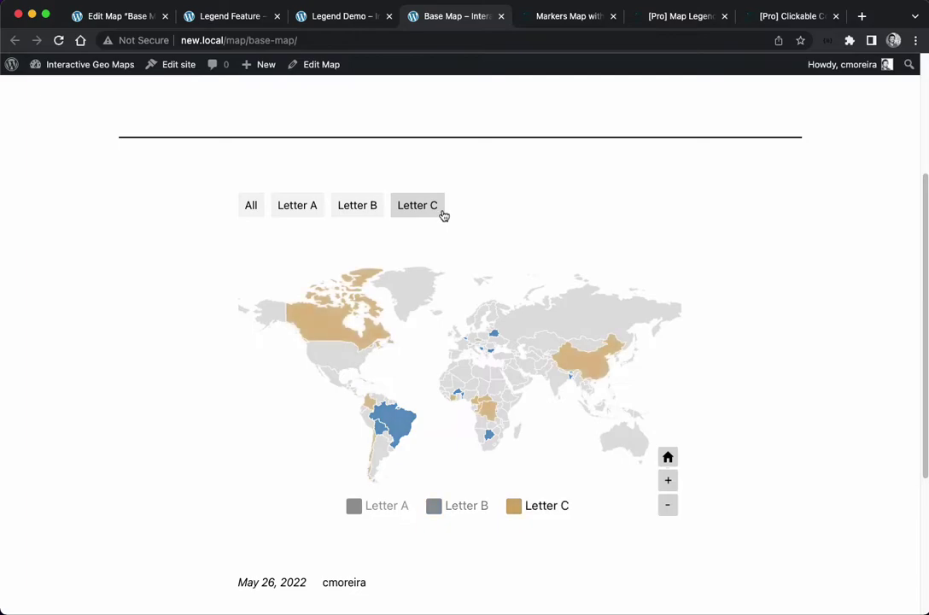
click(364, 214)
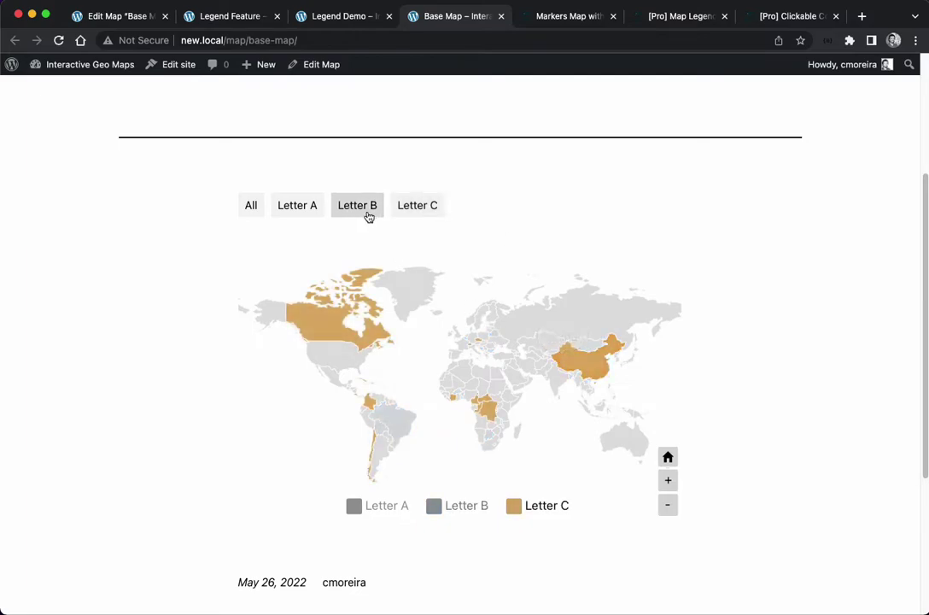
click(300, 213)
click(357, 208)
click(251, 206)
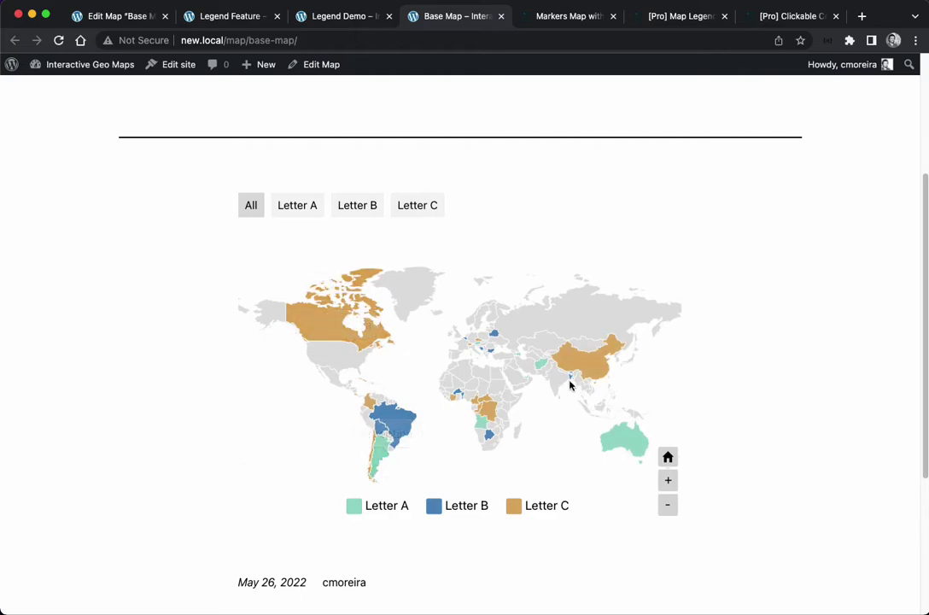
click(387, 509)
click(384, 510)
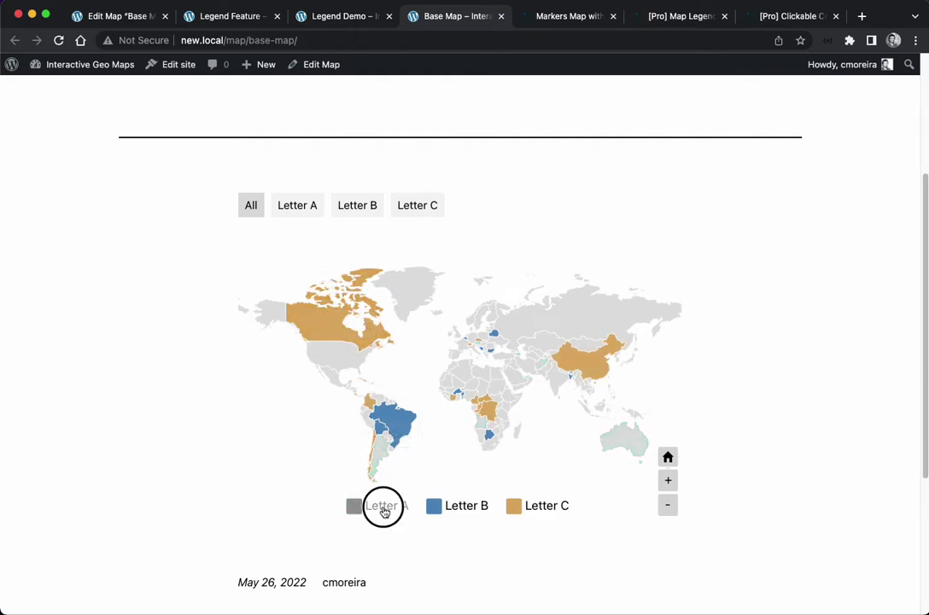
click(300, 210)
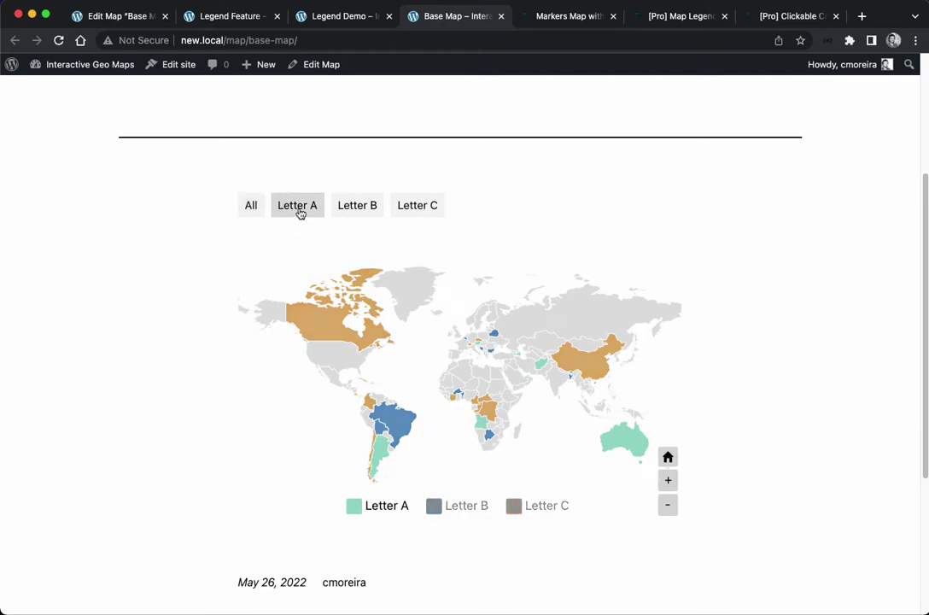
click(251, 206)
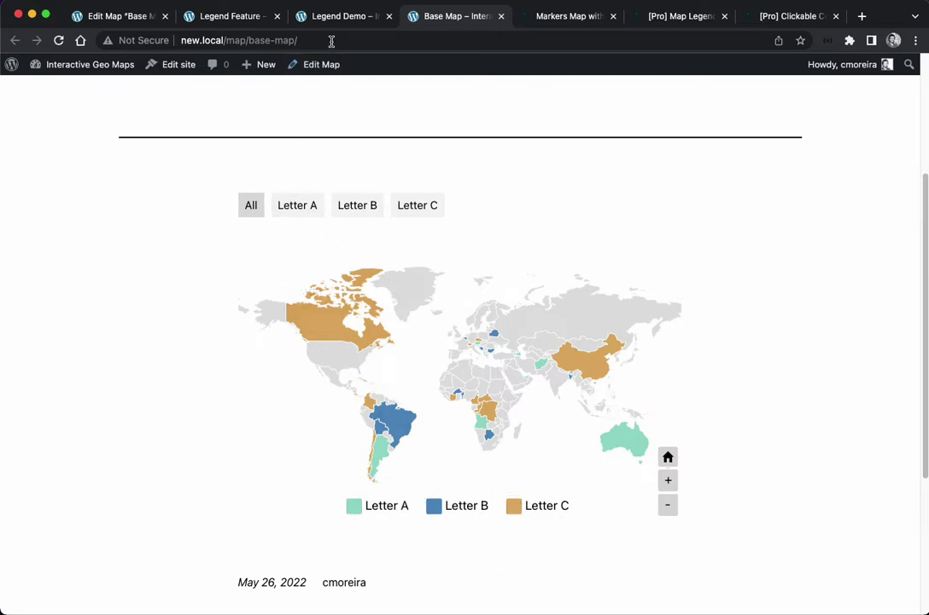
click(143, 24)
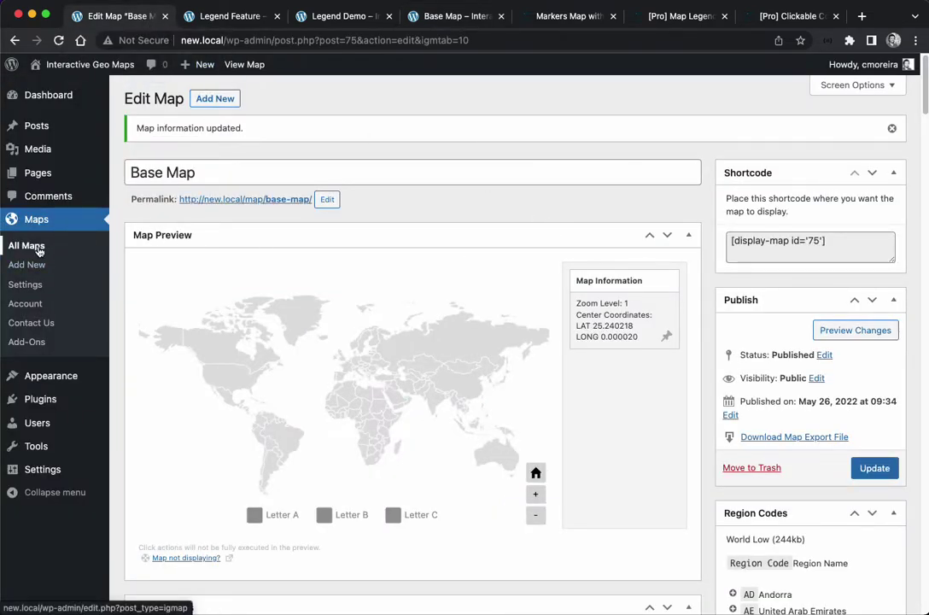
- Switch off the External Live Filter and Auto Legend, then save with Super+S
scroll(632, 431, down, 5)
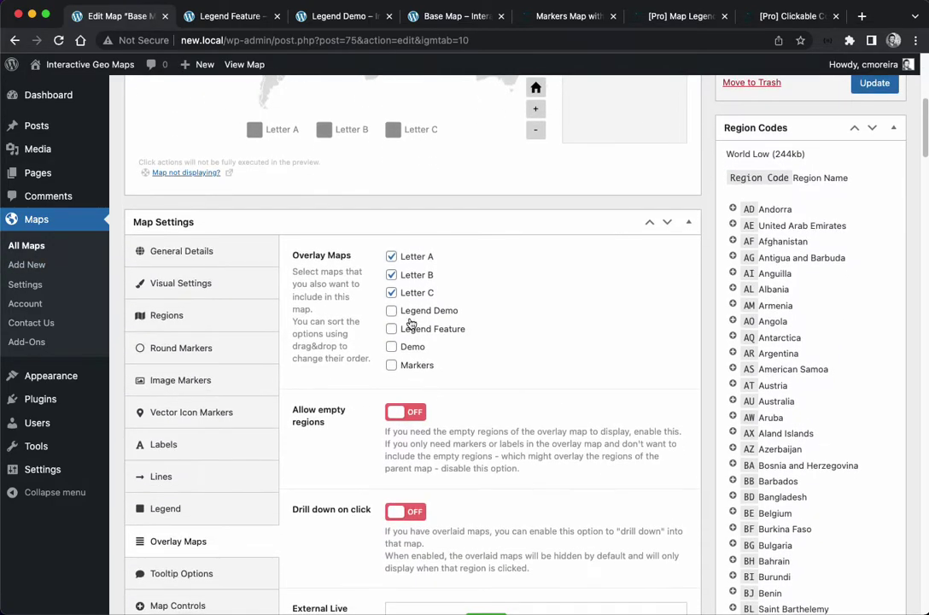
scroll(374, 455, down, 2)
click(502, 475)
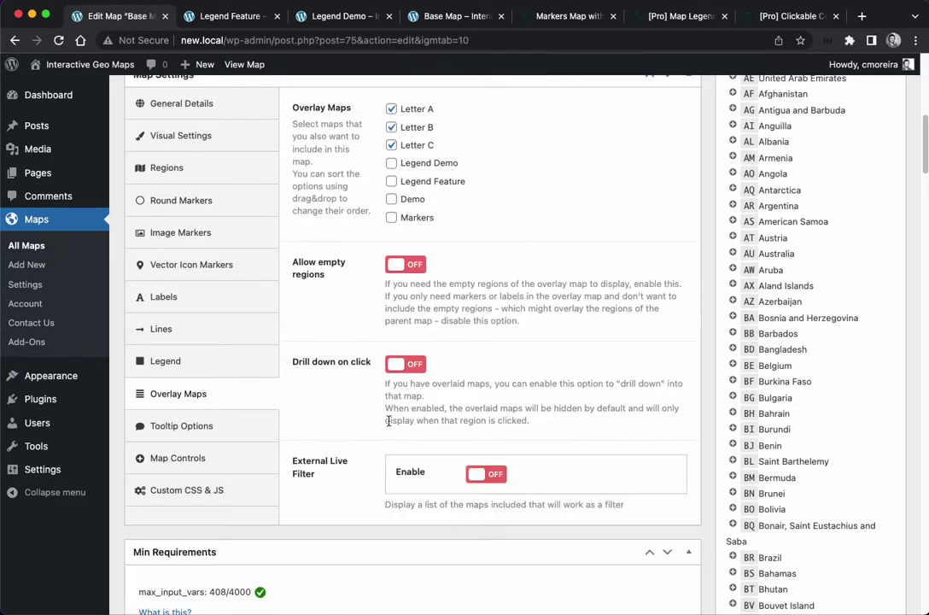
scroll(478, 444, up, 3)
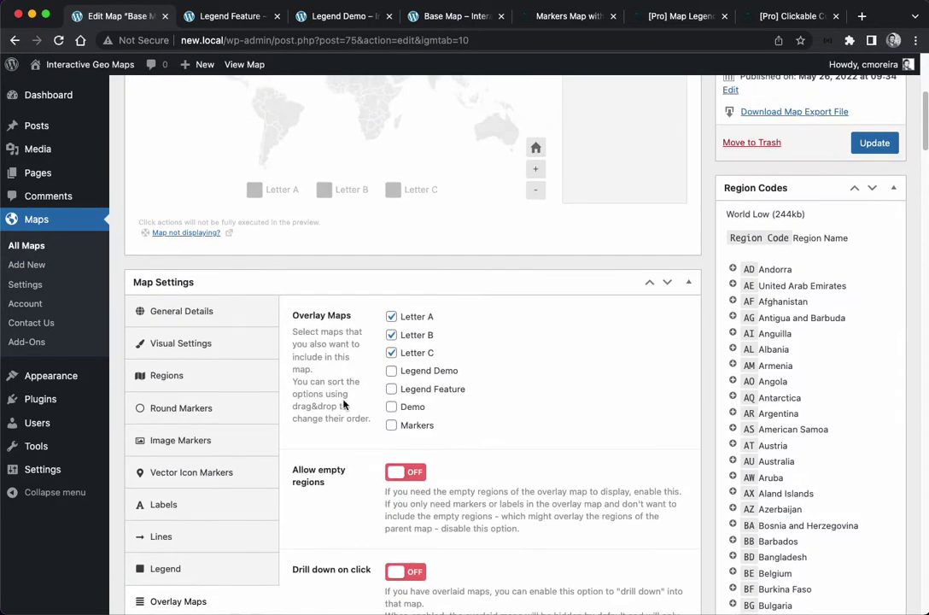
click(175, 571)
click(394, 363)
scroll(579, 413, up, 4)
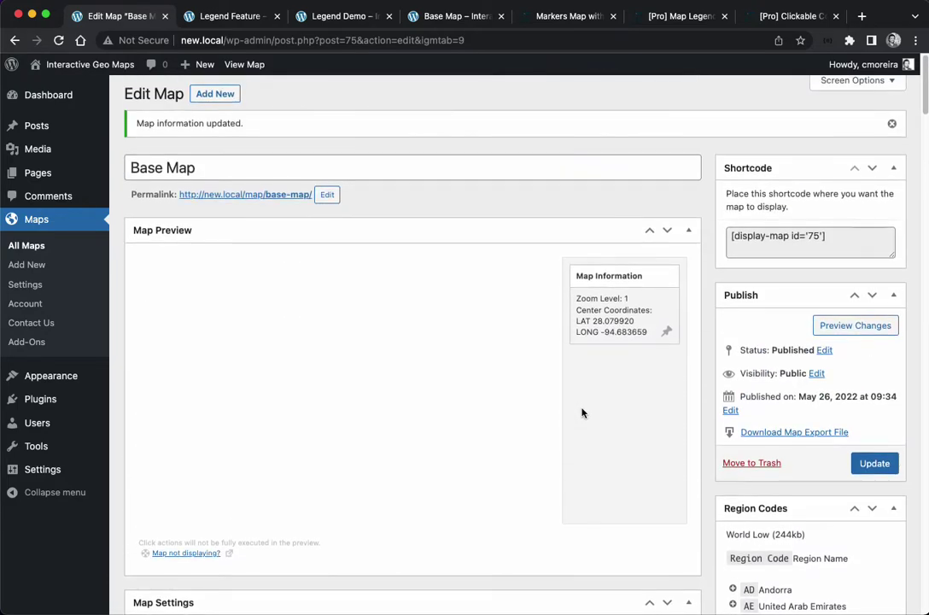
key(super+s)
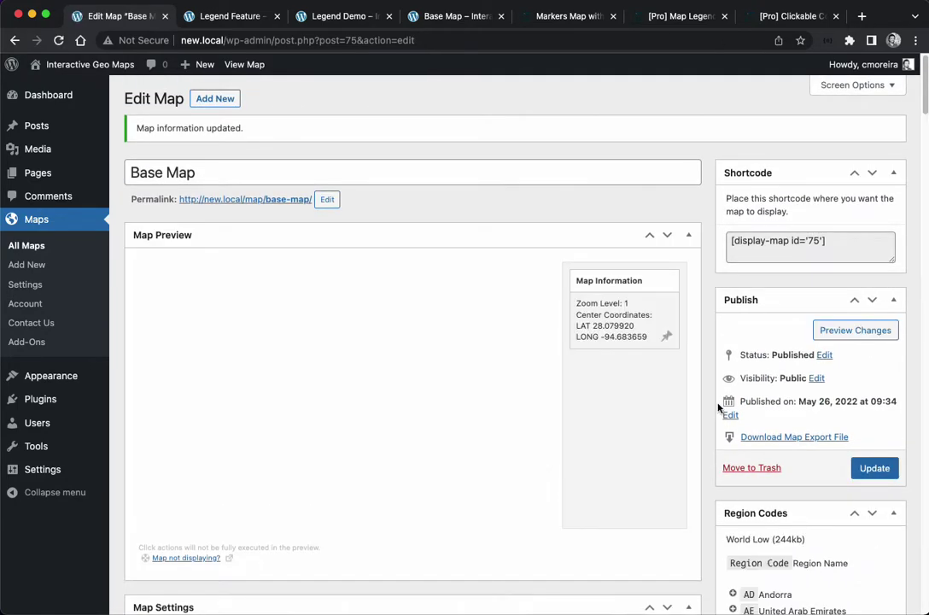
- Enable Custom Legend and add 'Green' and 'Blue' entries, giving Blue a blue fill
scroll(717, 407, down, 6)
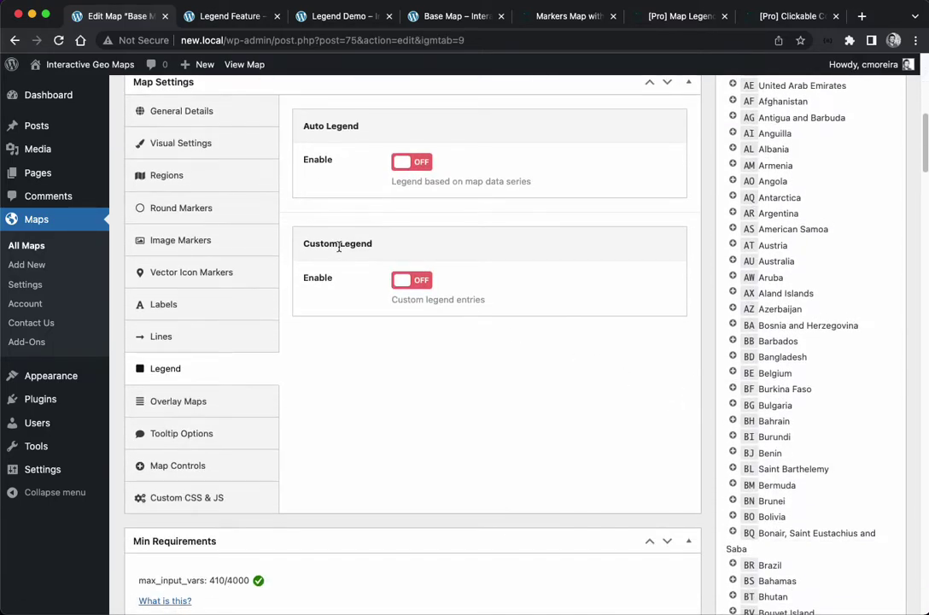
click(408, 278)
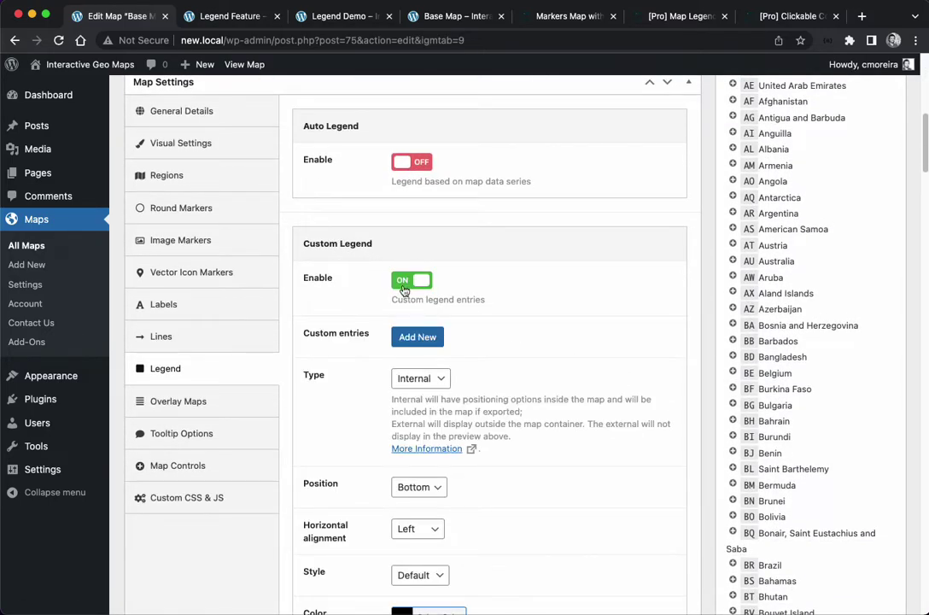
click(414, 336)
click(496, 381)
text(Green)
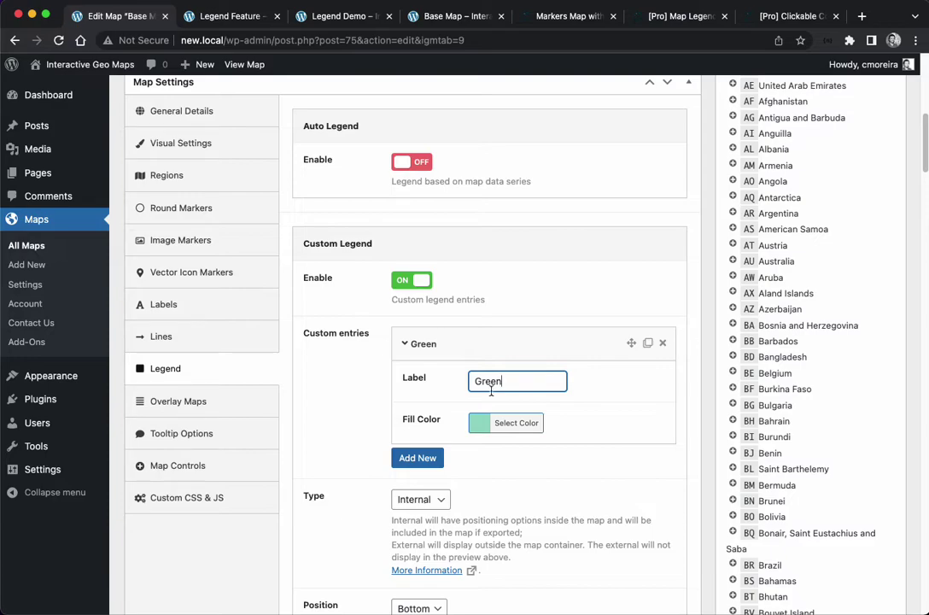
click(418, 457)
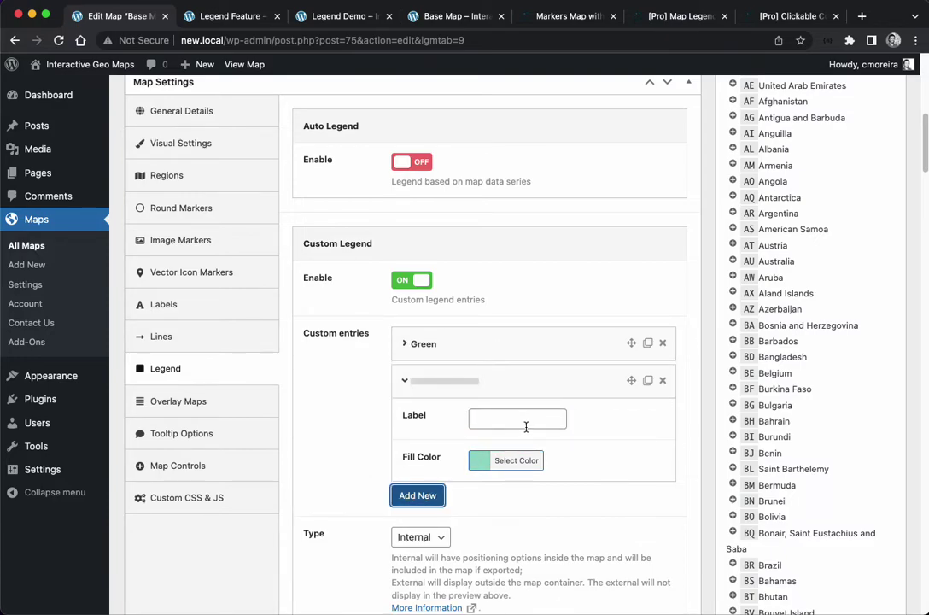
click(526, 426)
text(Blue)
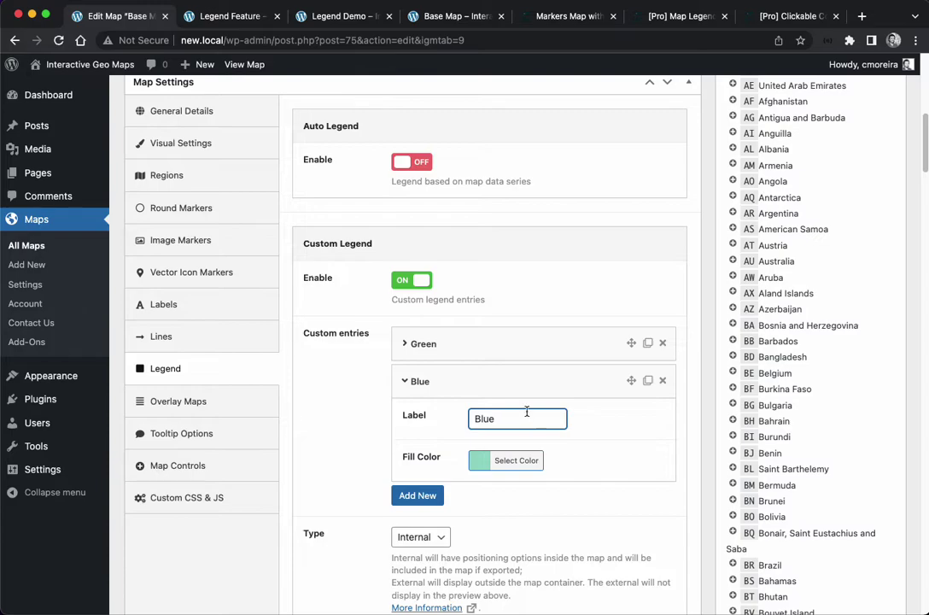
click(519, 460)
scroll(440, 522, down, 3)
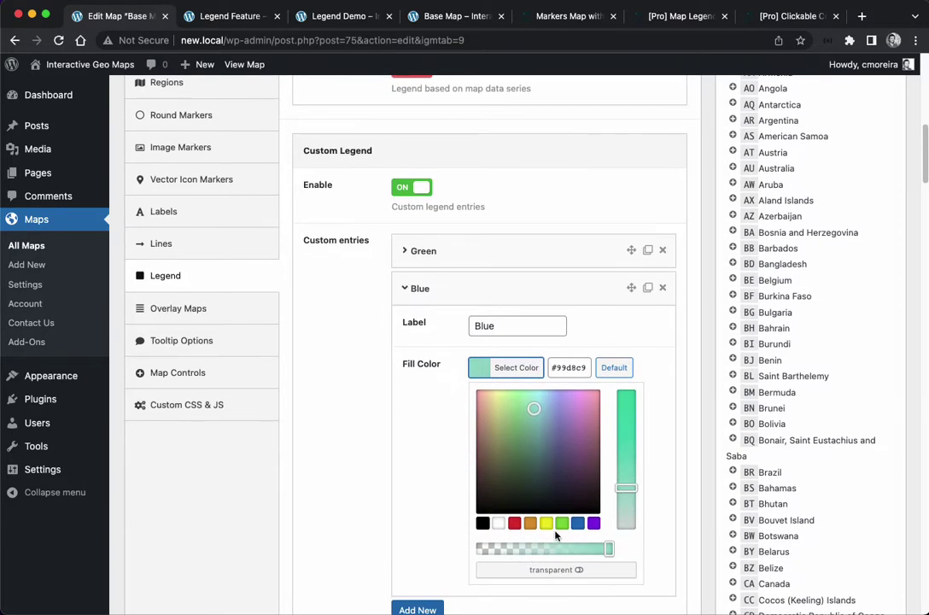
click(577, 522)
click(439, 295)
- Add a third entry labelled 'Red' with a red fill and save the map
click(434, 318)
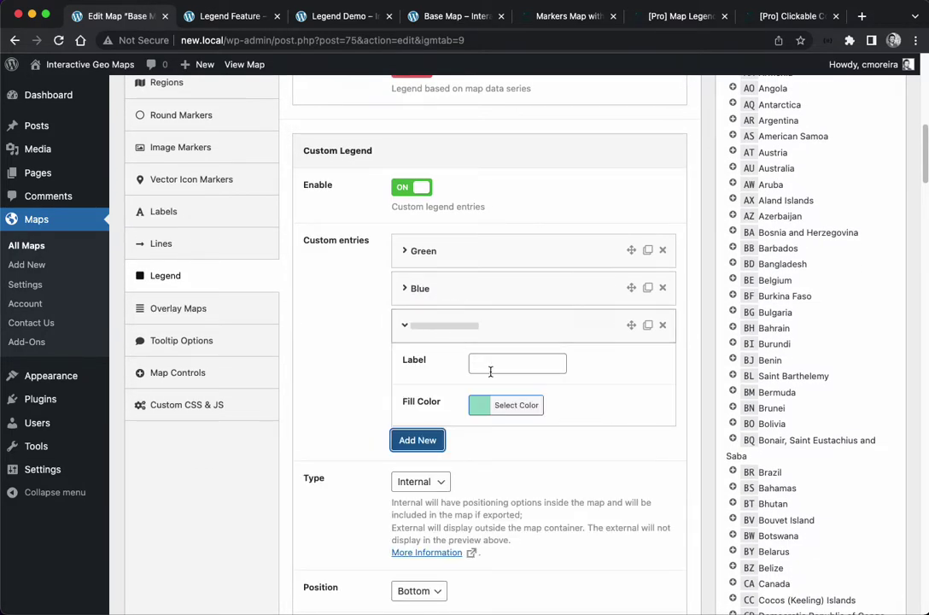
click(492, 365)
click(504, 408)
click(514, 560)
click(498, 363)
text(ERe)
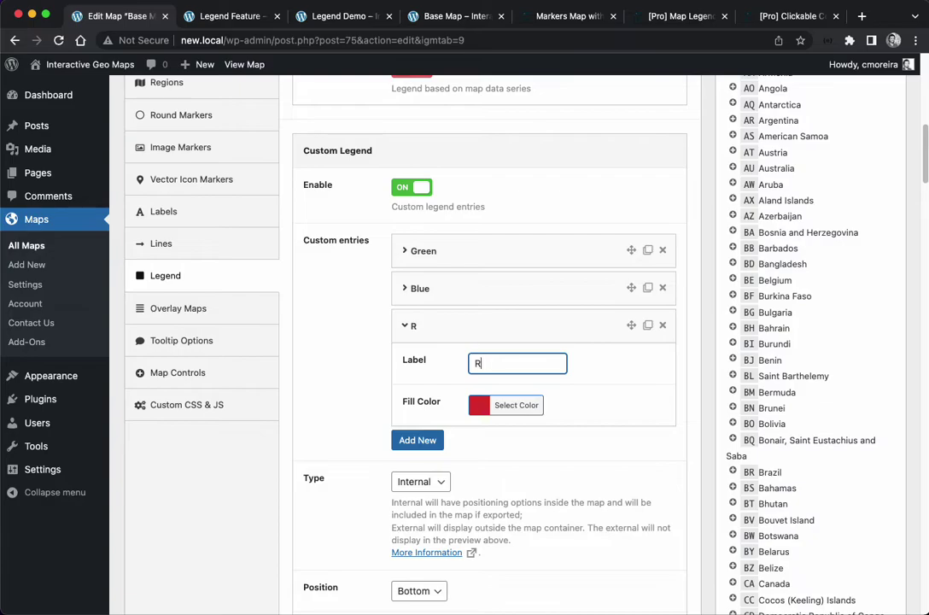
click(355, 340)
click(461, 323)
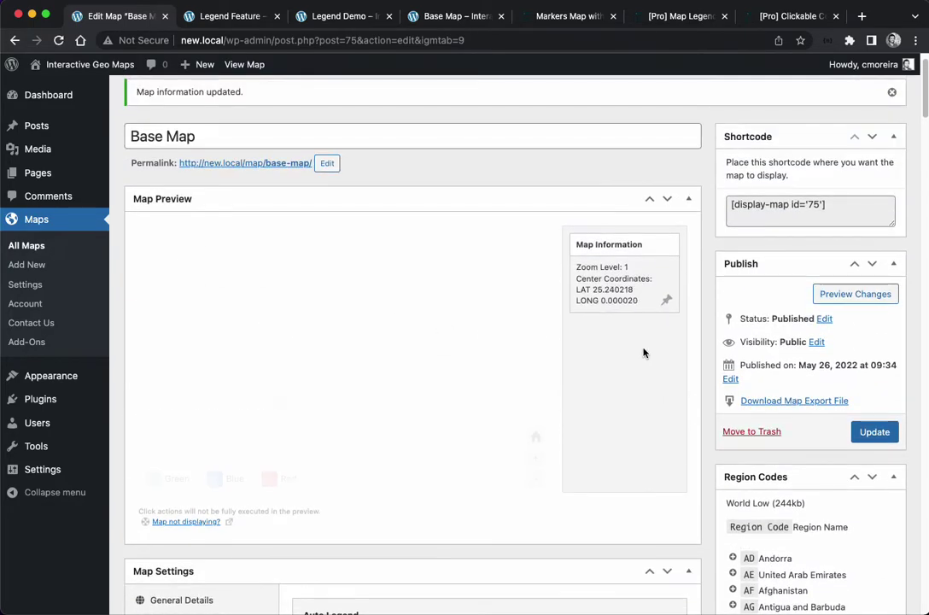
- Keep the custom legend type Internal and set its position to Top
scroll(653, 397, down, 2)
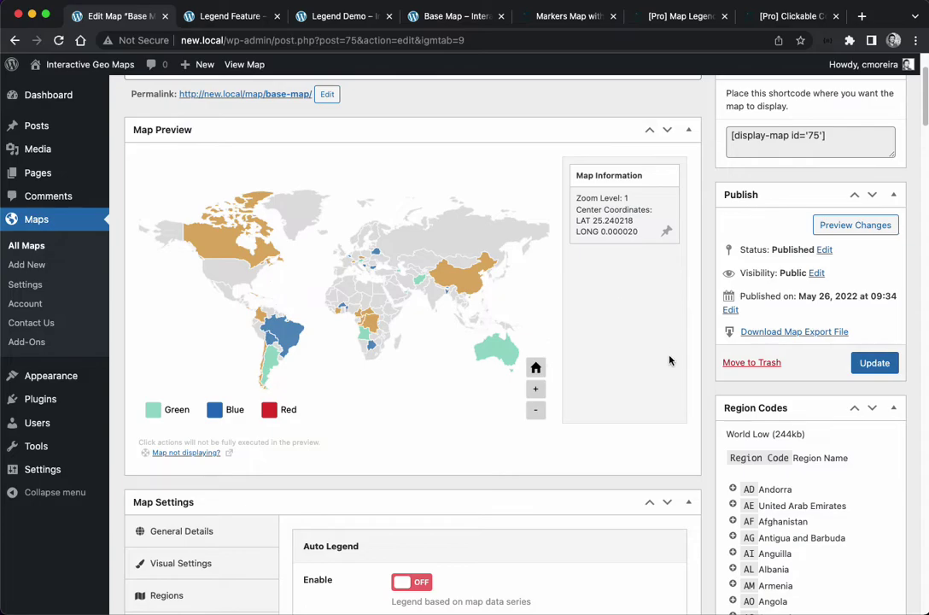
scroll(669, 359, down, 7)
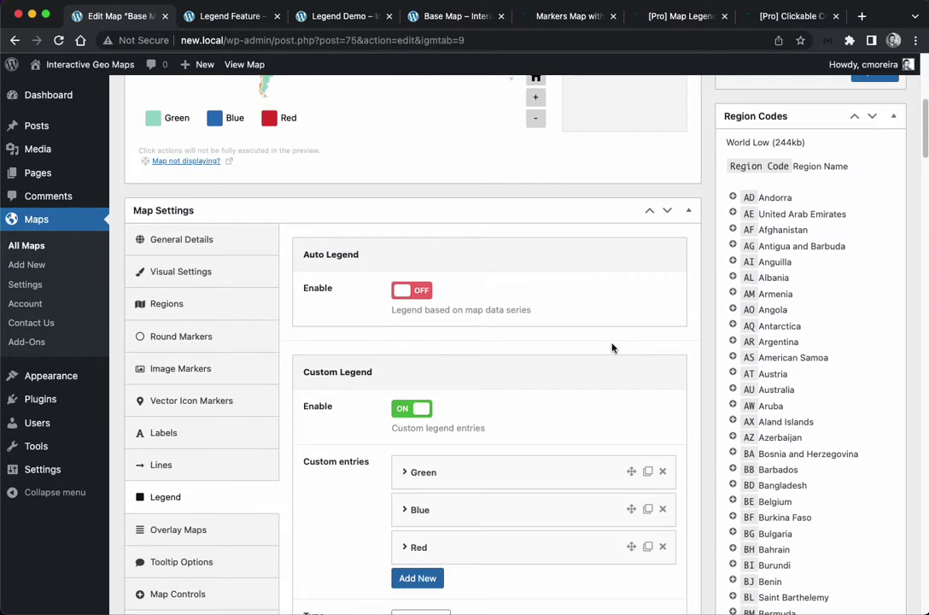
scroll(611, 347, down, 8)
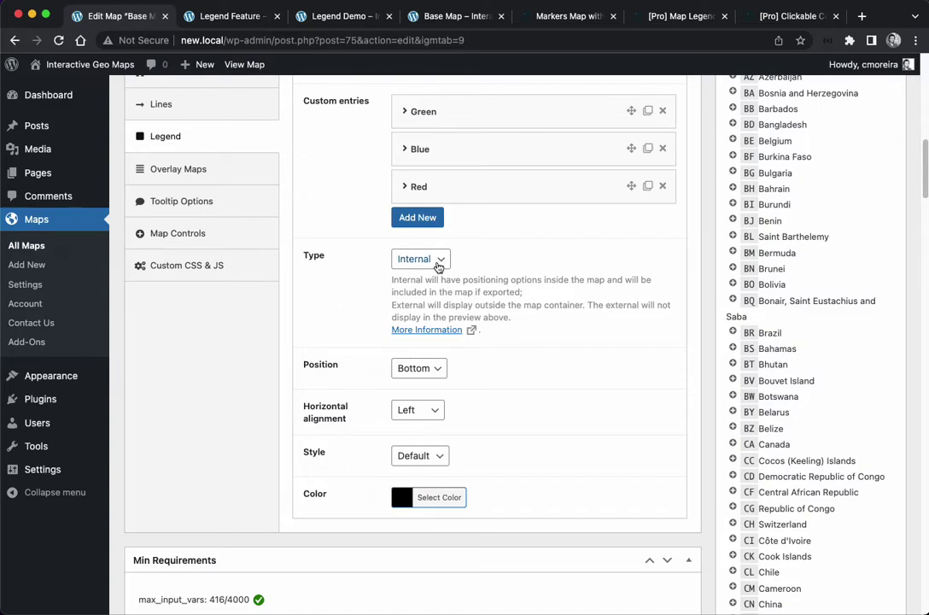
click(432, 268)
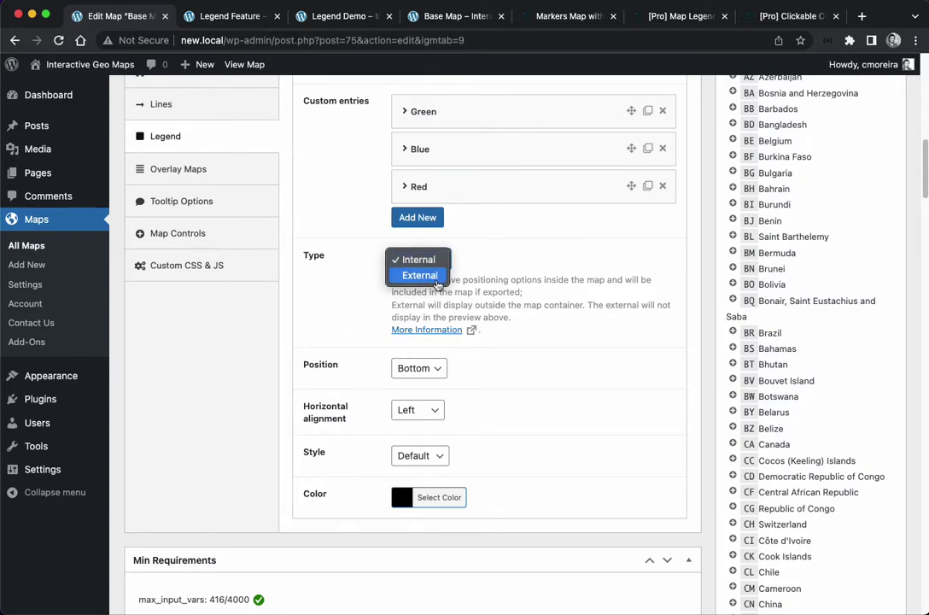
click(339, 284)
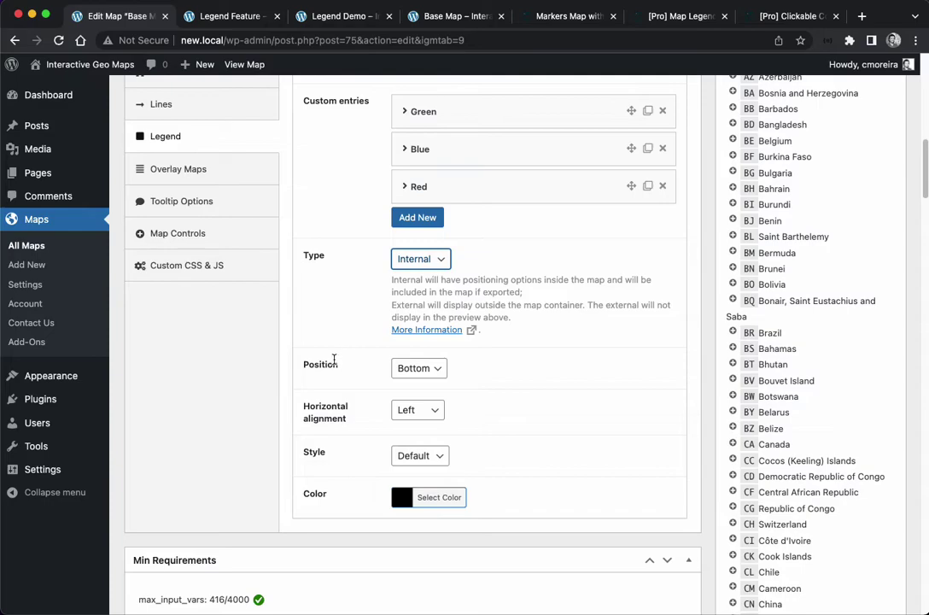
click(435, 374)
click(441, 377)
click(423, 369)
click(410, 353)
- Center the legend horizontally and set its style to X-Small
click(431, 413)
click(427, 422)
click(443, 460)
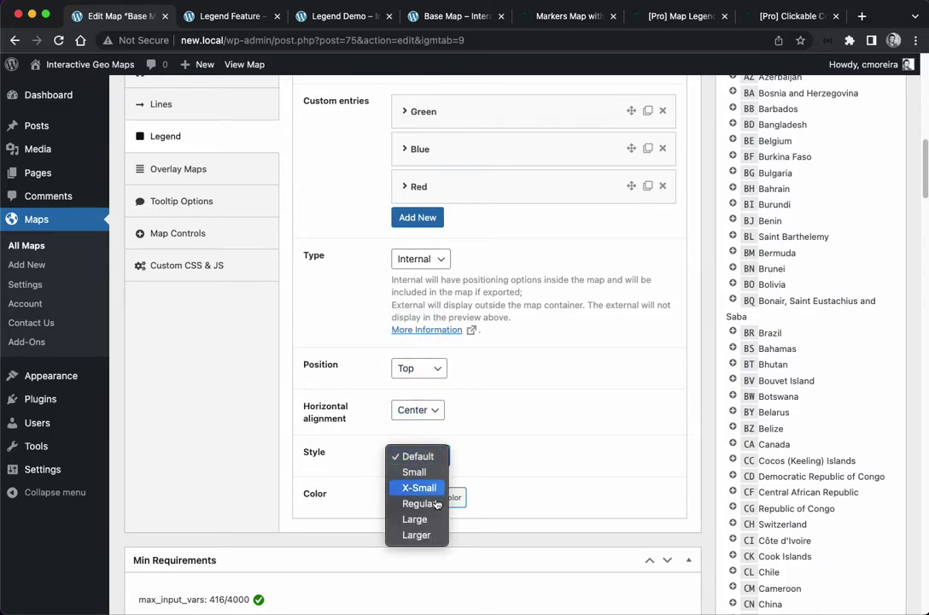
key(Return)
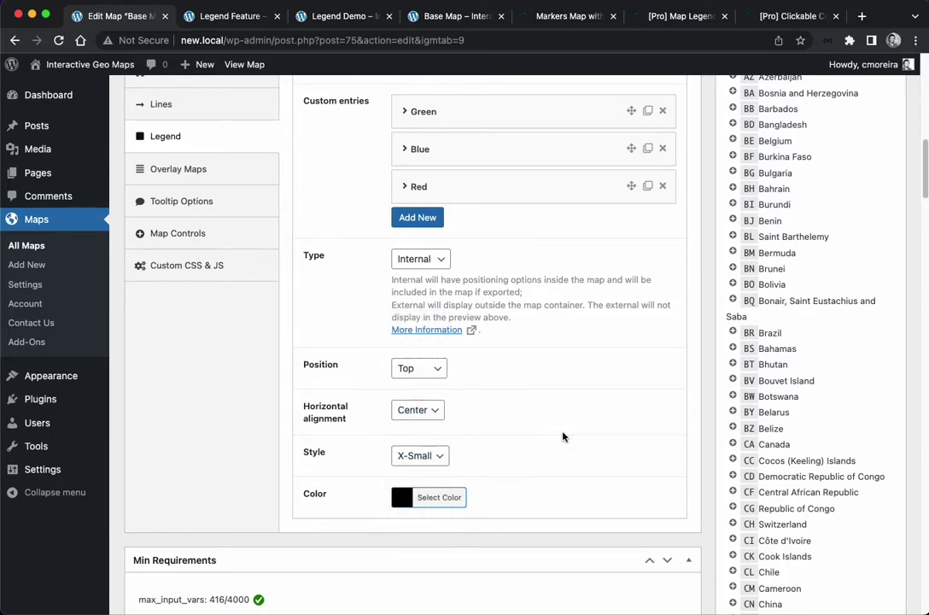
scroll(564, 435, up, 10)
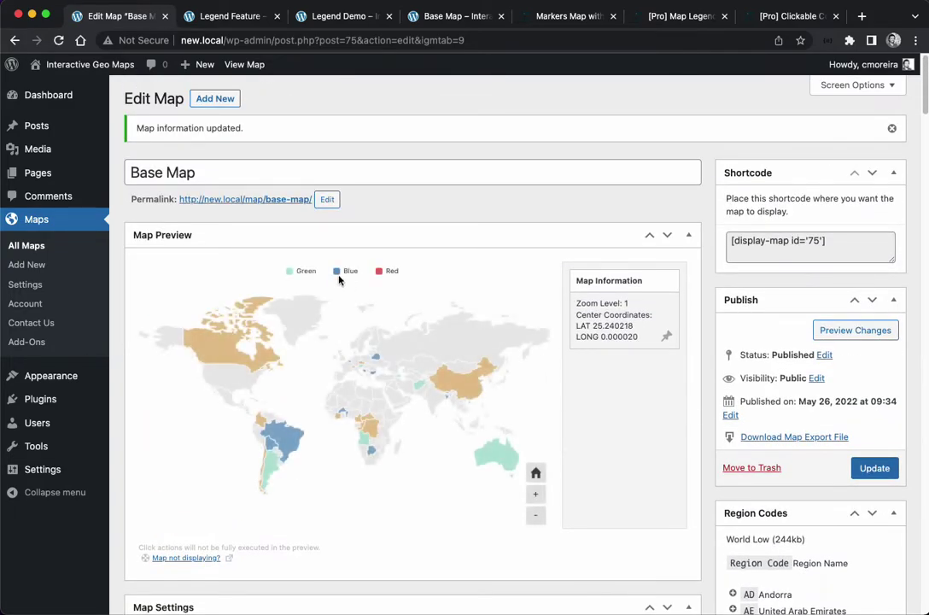
- Save the Top, Center, X-Small legend settings
scroll(600, 456, down, 10)
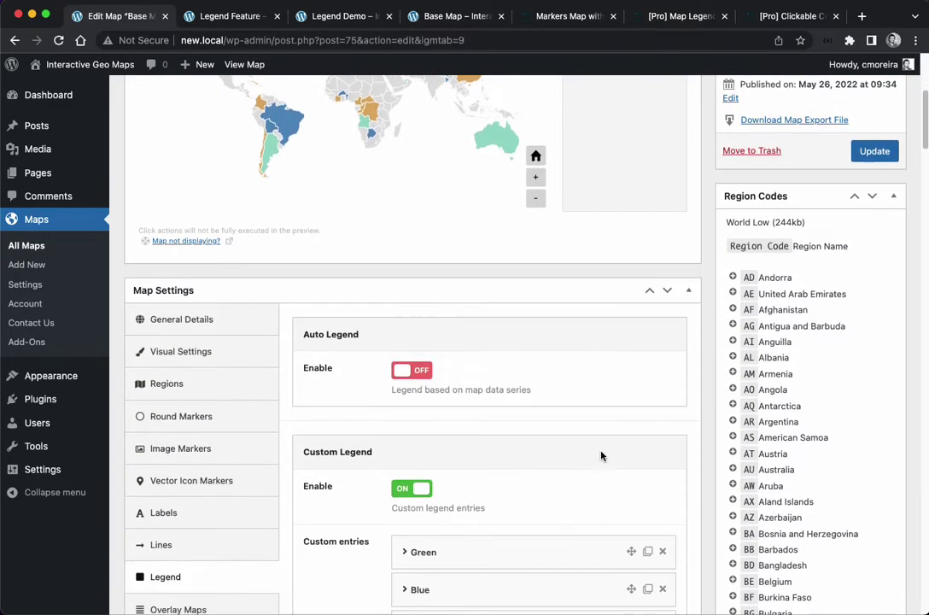
scroll(350, 386, down, 2)
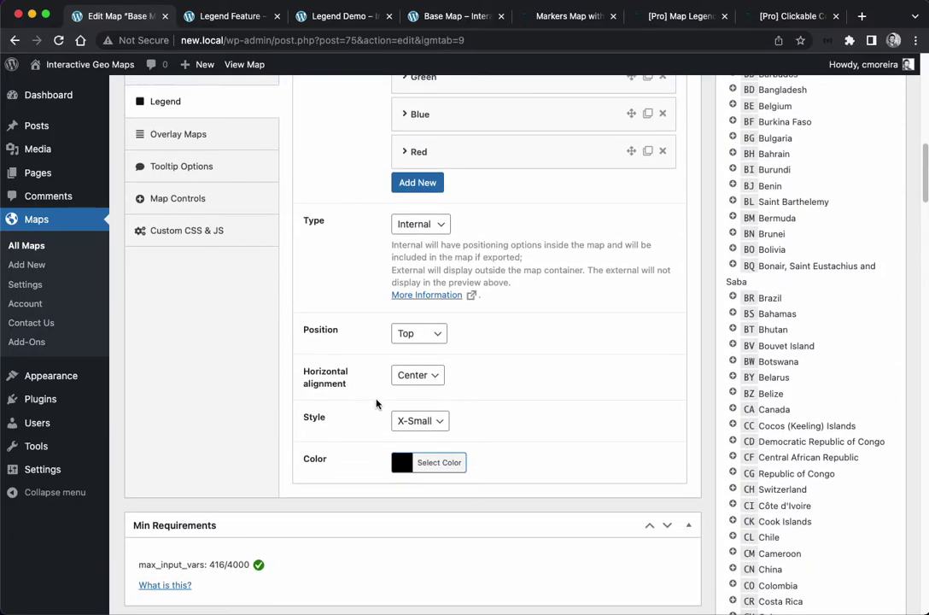
scroll(376, 400, up, 8)
scroll(609, 437, up, 4)
click(869, 284)
- Change the custom legend type to External and update the map
scroll(696, 465, down, 3)
scroll(598, 452, down, 8)
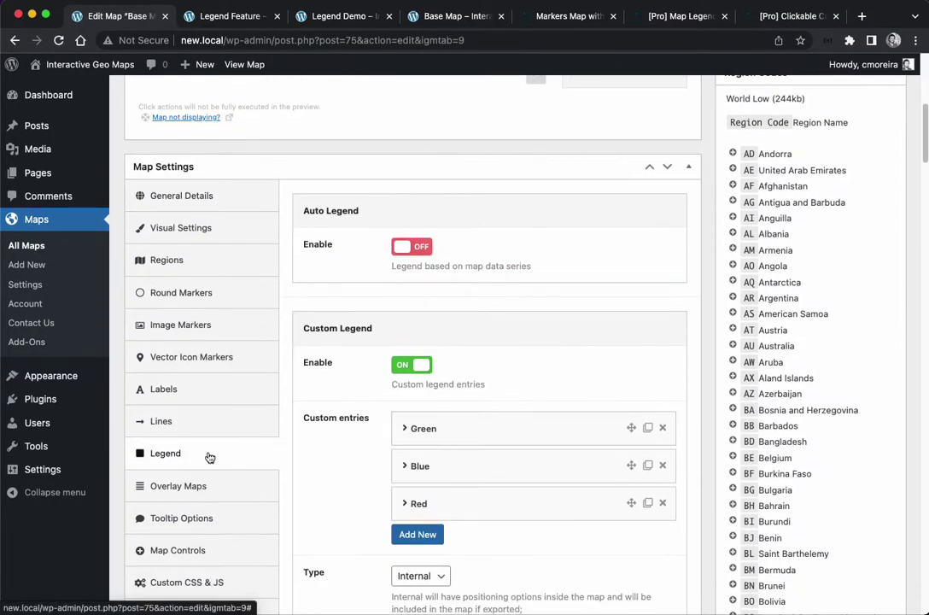
click(408, 382)
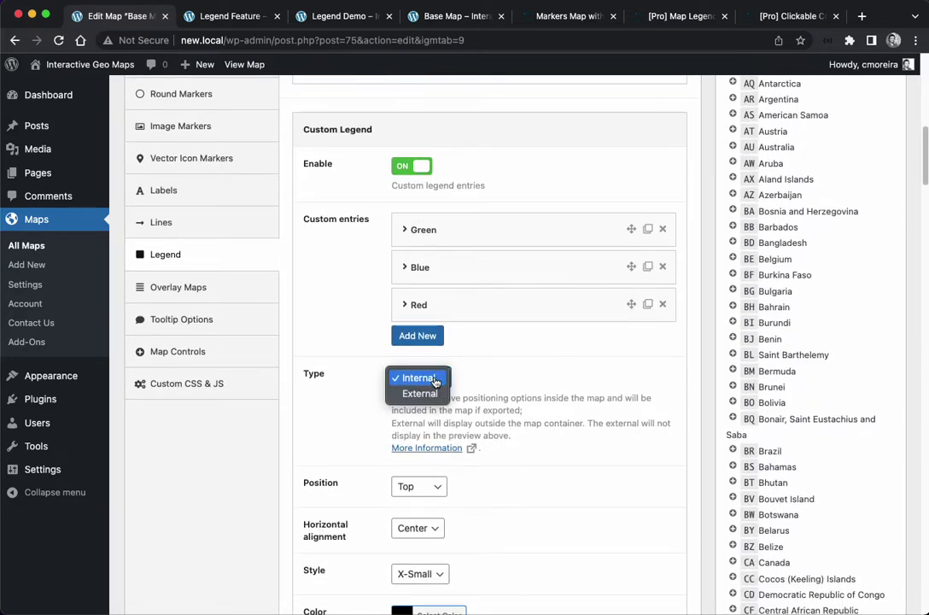
click(394, 393)
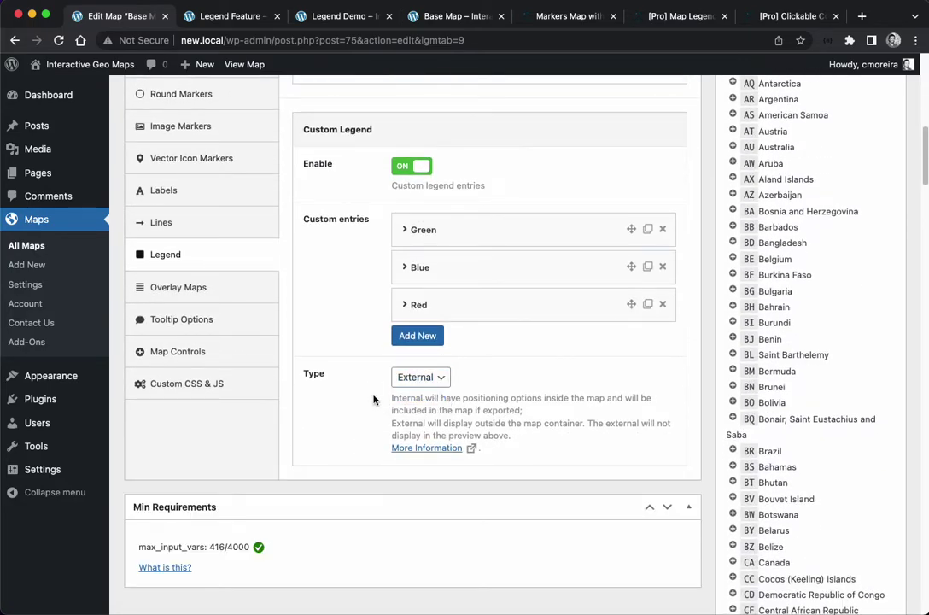
scroll(373, 399, up, 10)
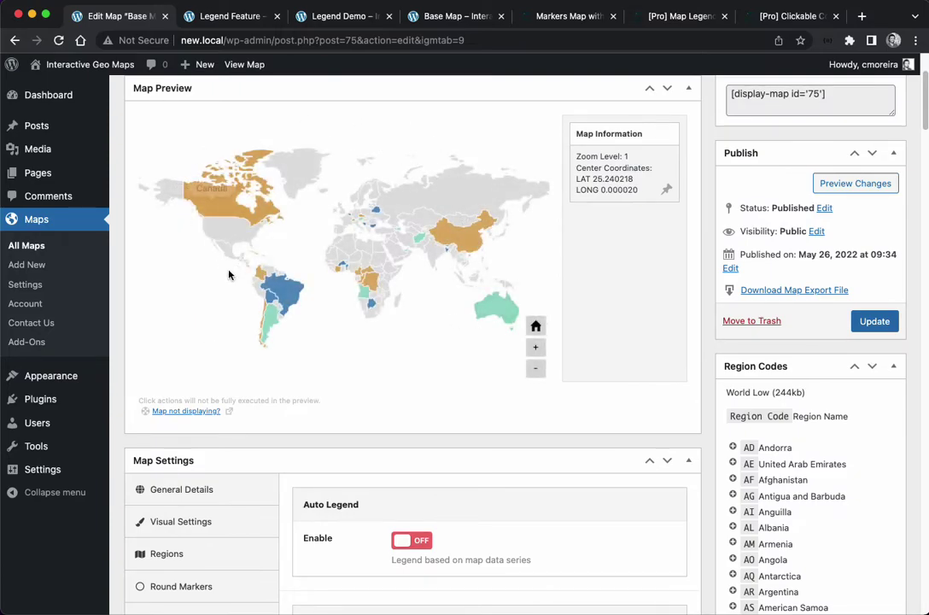
click(875, 321)
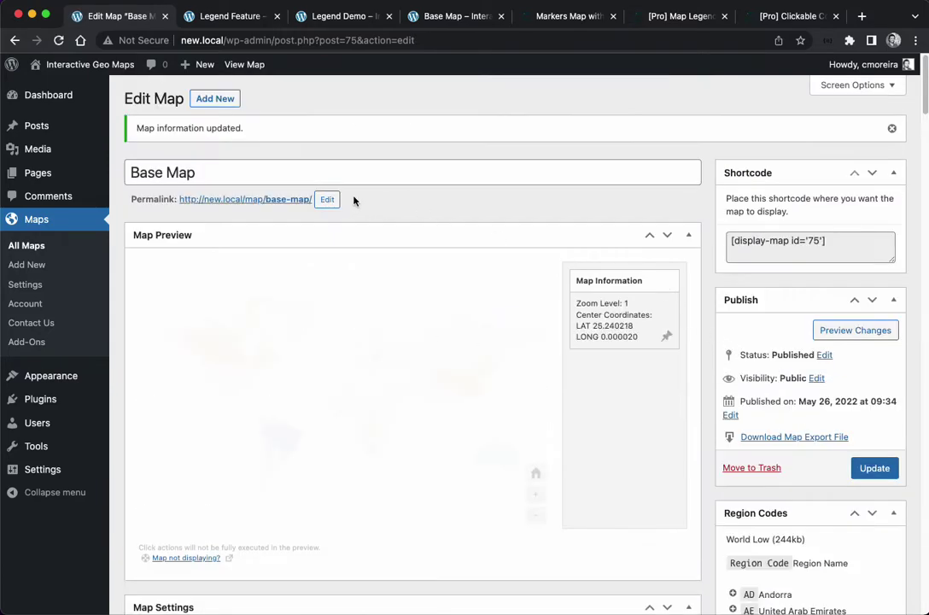
- Open the Base Map's front-end page, scroll to the legend, and open DevTools
super+click(270, 202)
click(475, 17)
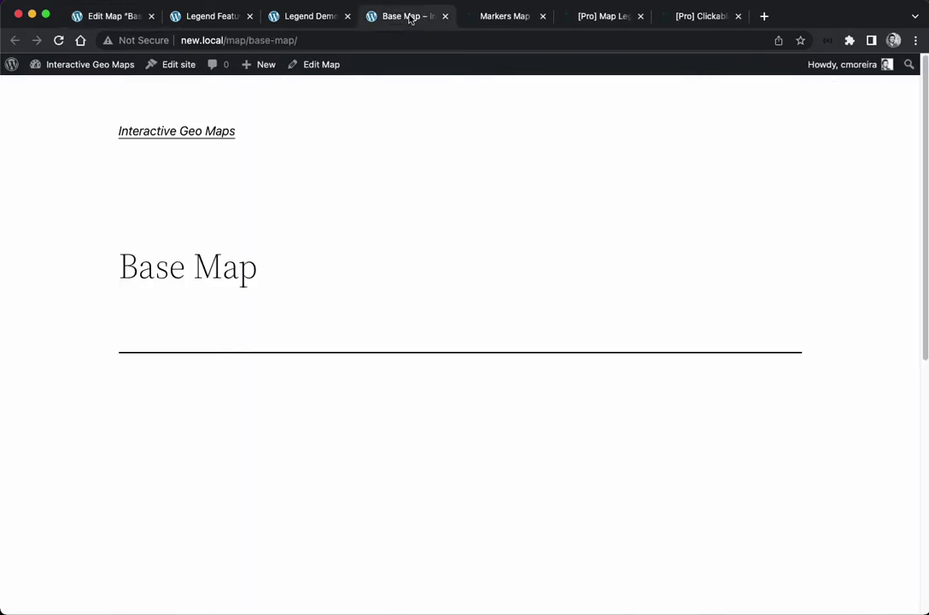
scroll(751, 305, down, 5)
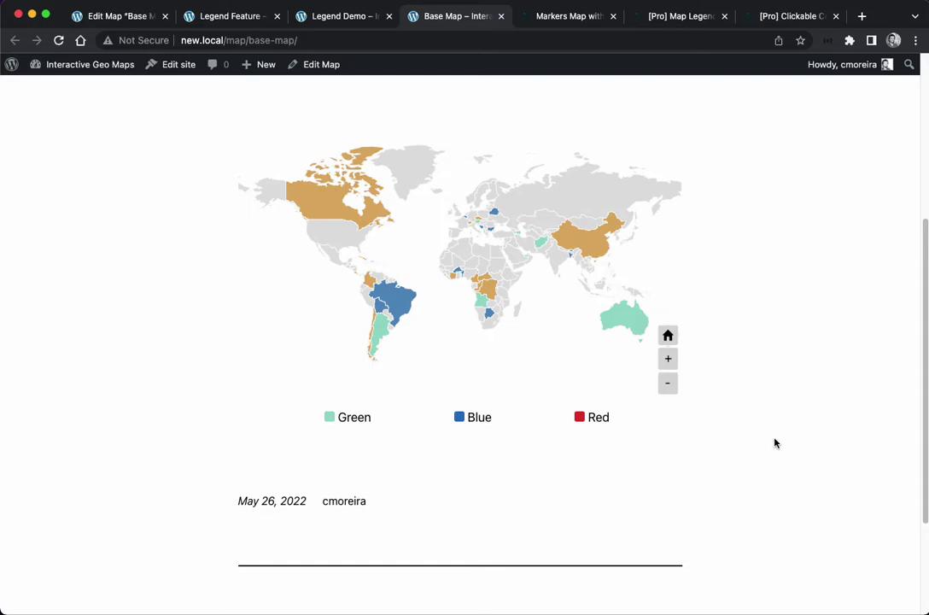
key(super+alt+i)
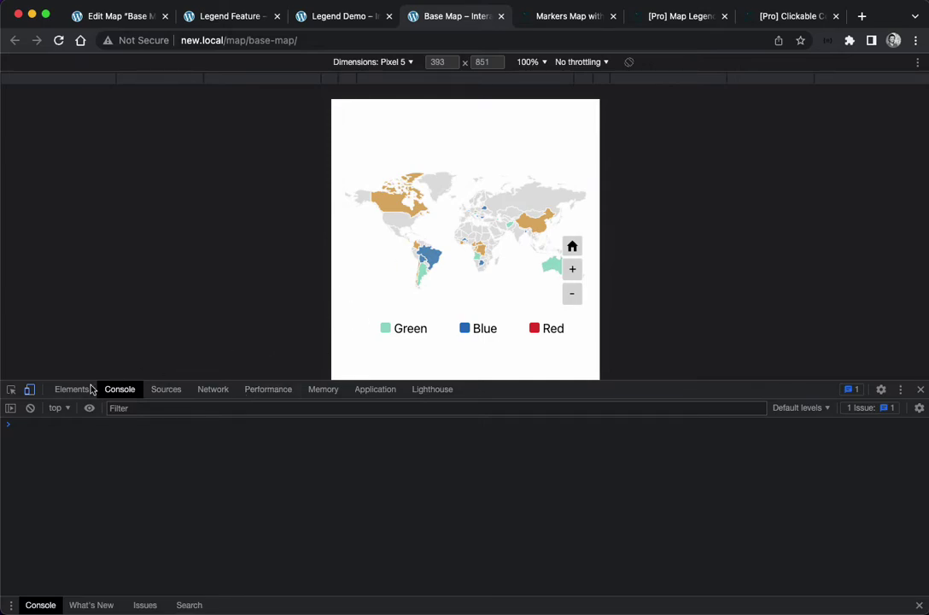
- Turn off device emulation, inspect the external legend ul and expand its three entries
click(36, 394)
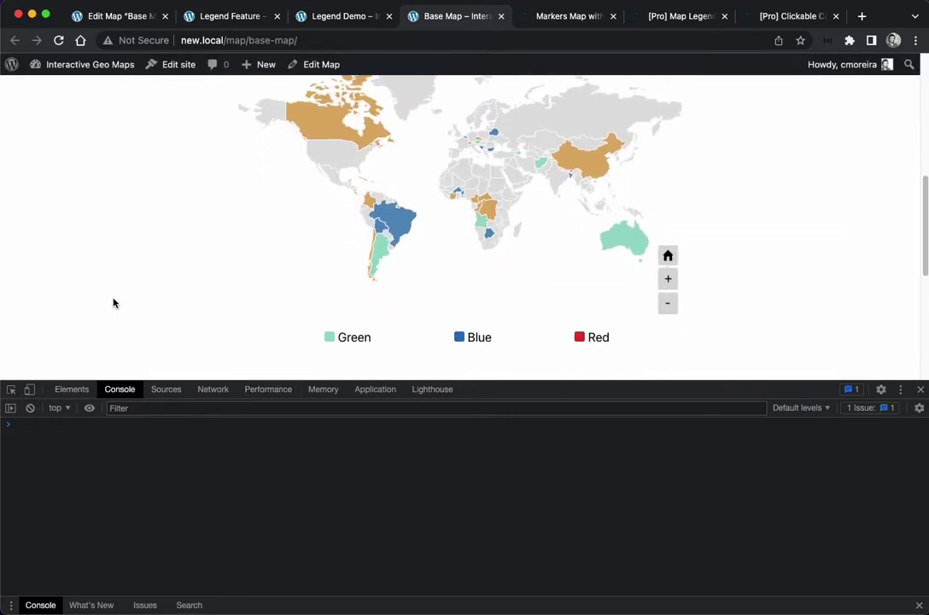
scroll(114, 303, down, 1)
click(11, 389)
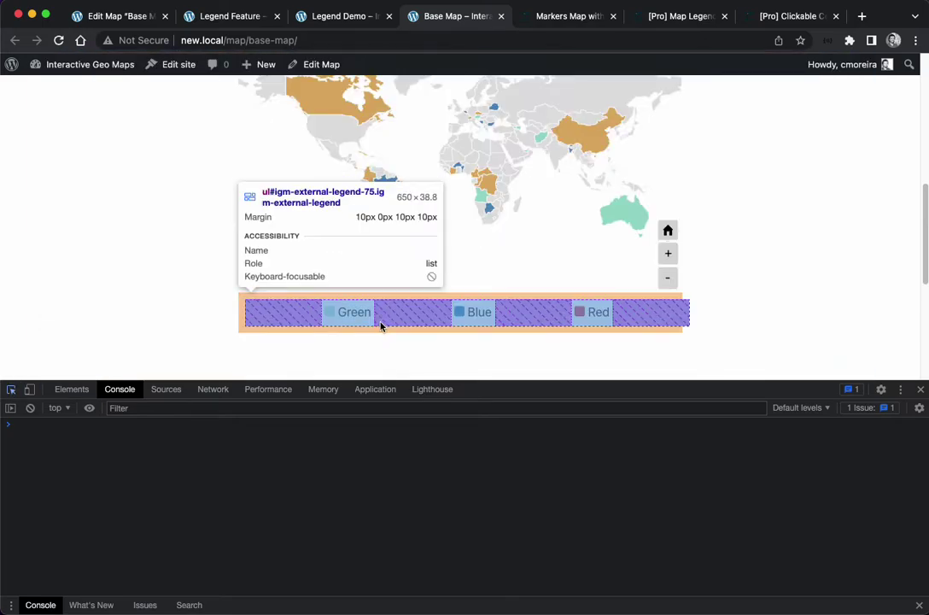
click(381, 327)
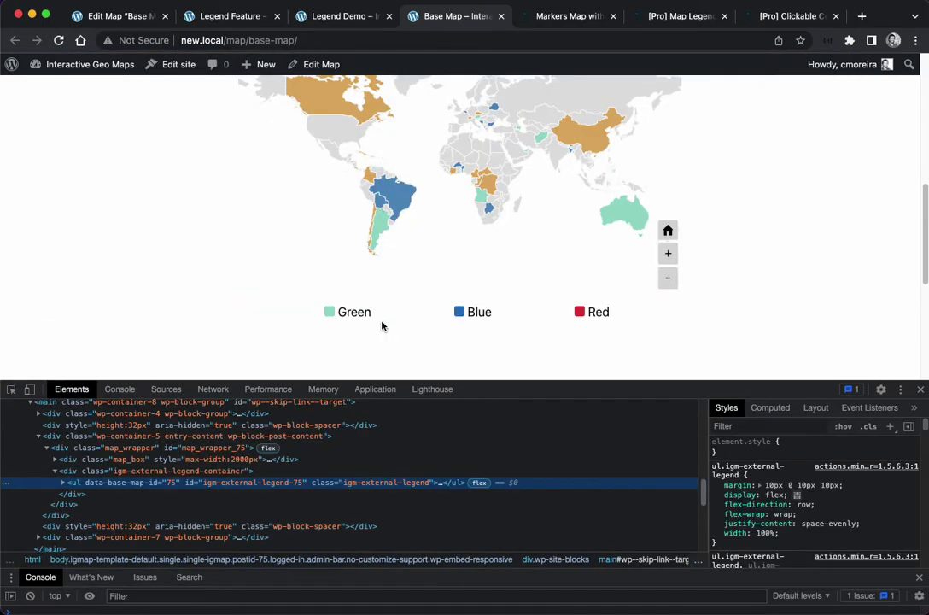
click(63, 483)
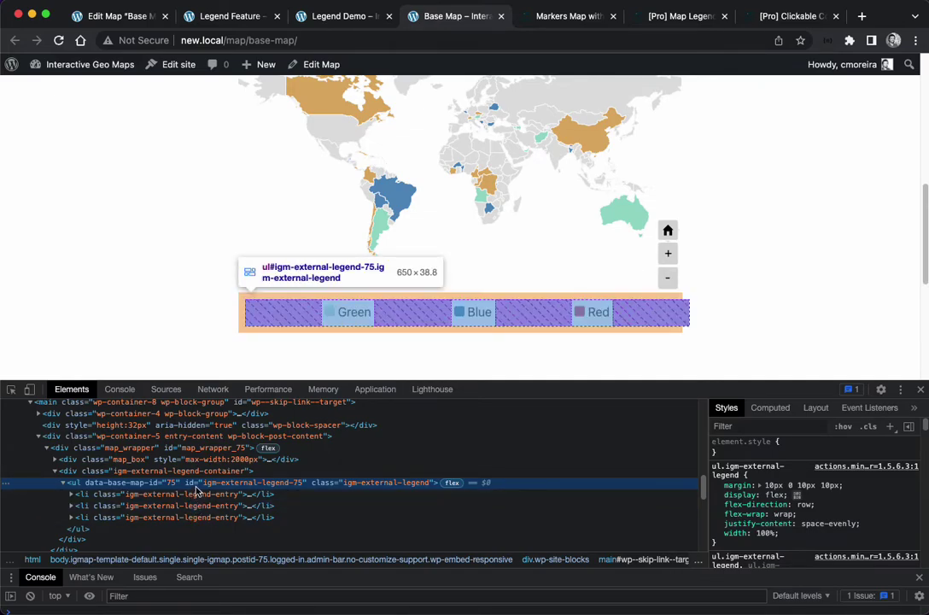
- Toggle the device toolbar on and off again, then switch to the Legend Demo tab
click(29, 389)
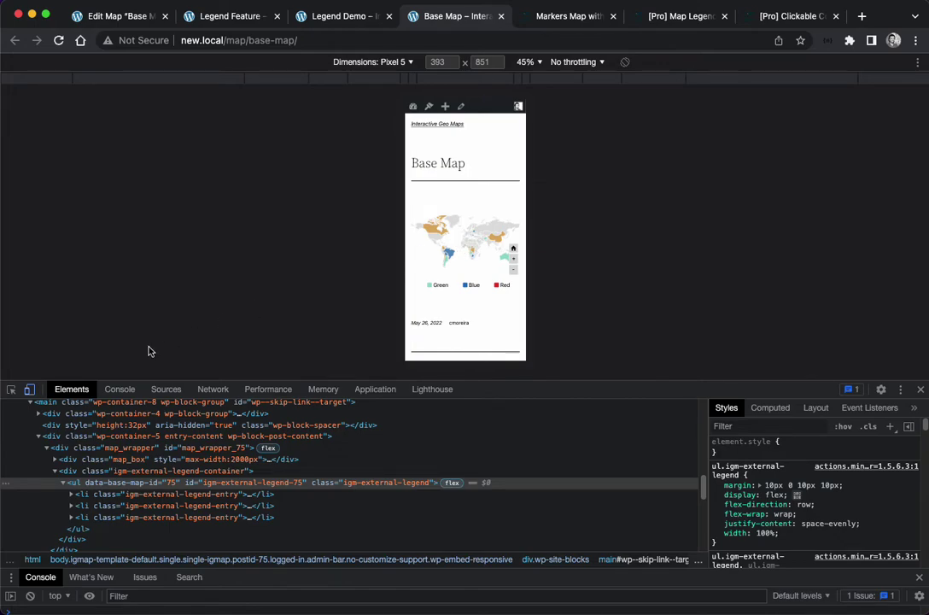
click(33, 390)
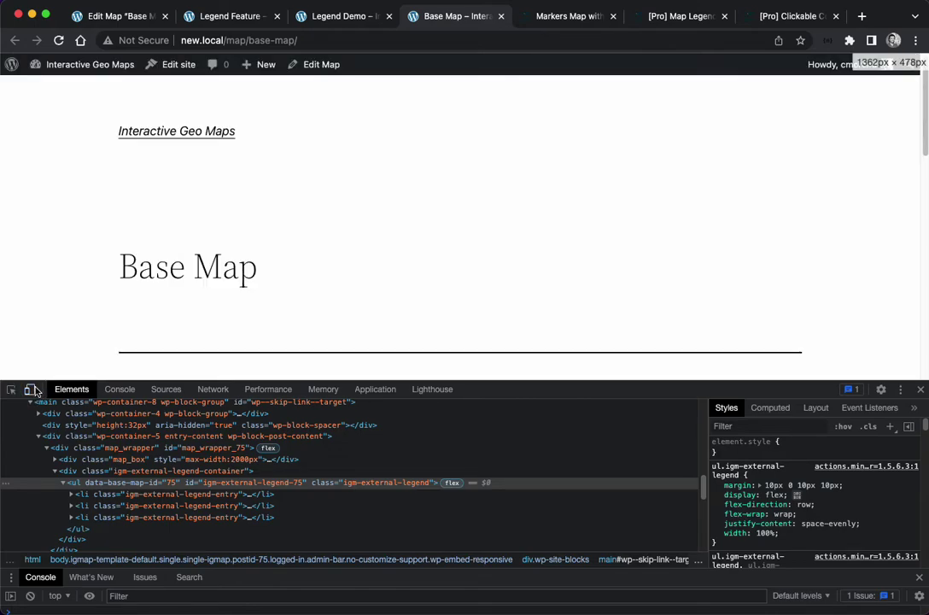
scroll(68, 282, down, 5)
scroll(68, 275, down, 2)
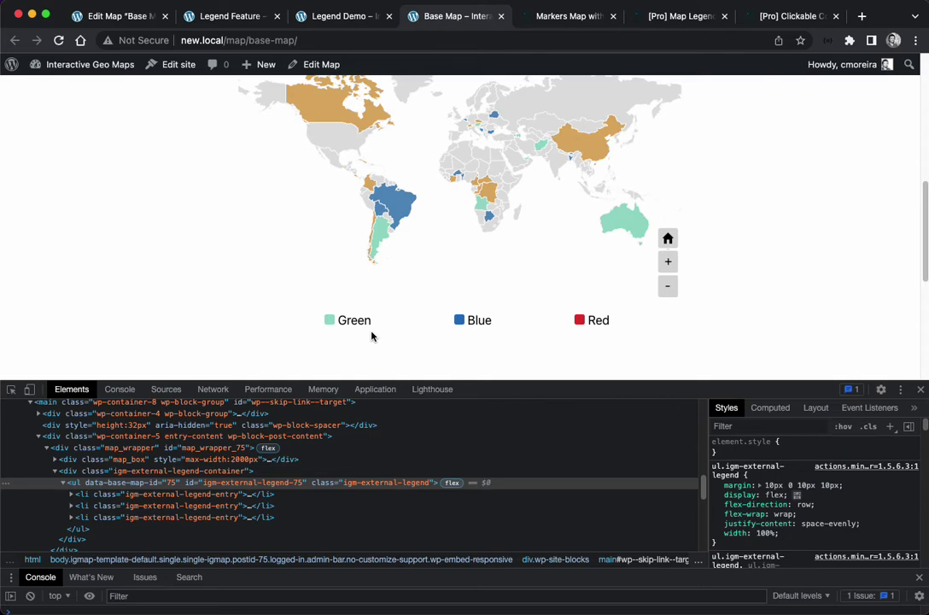
click(348, 17)
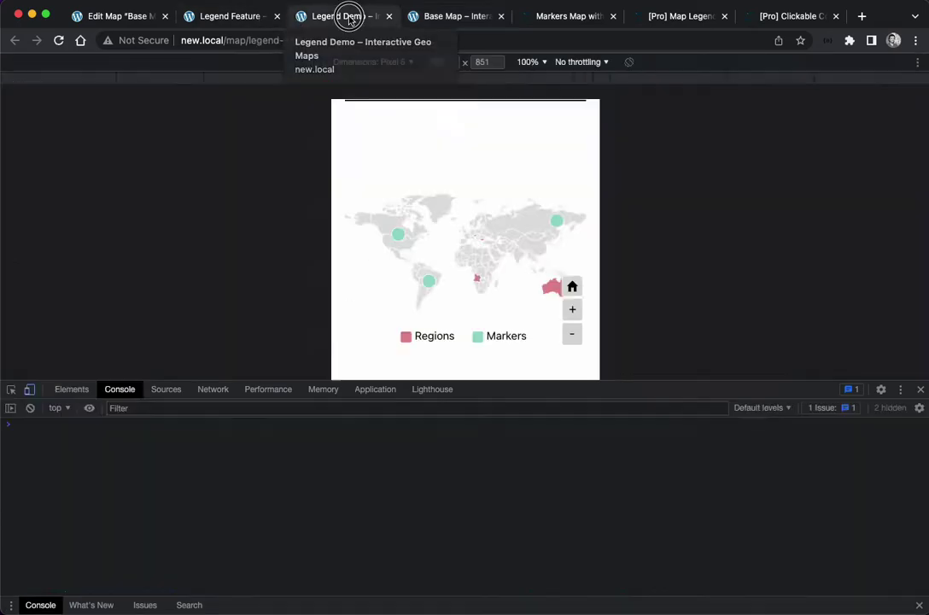
- Return to the Base Map editor and bring the External Green/Blue/Red legend settings into view
click(102, 15)
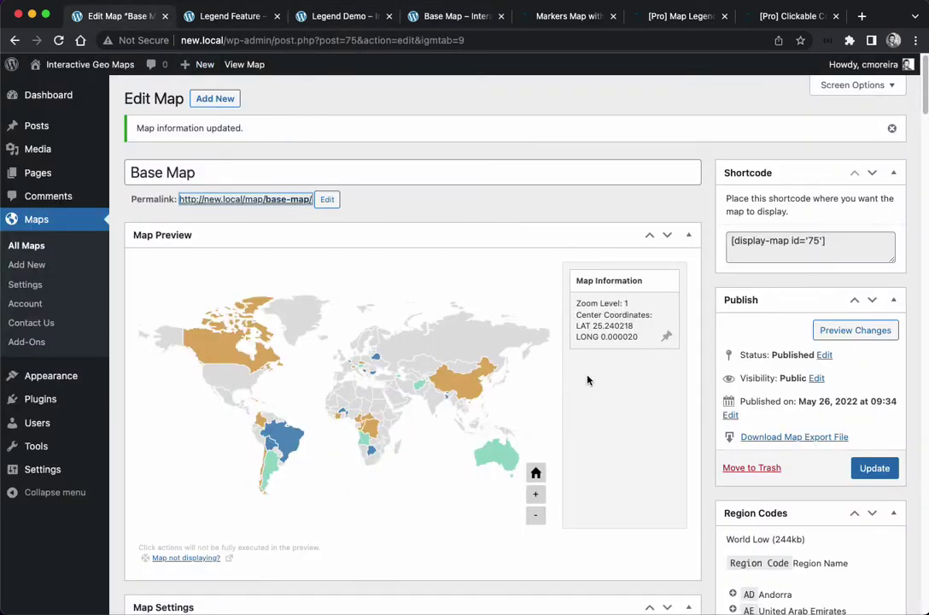
scroll(592, 380, down, 6)
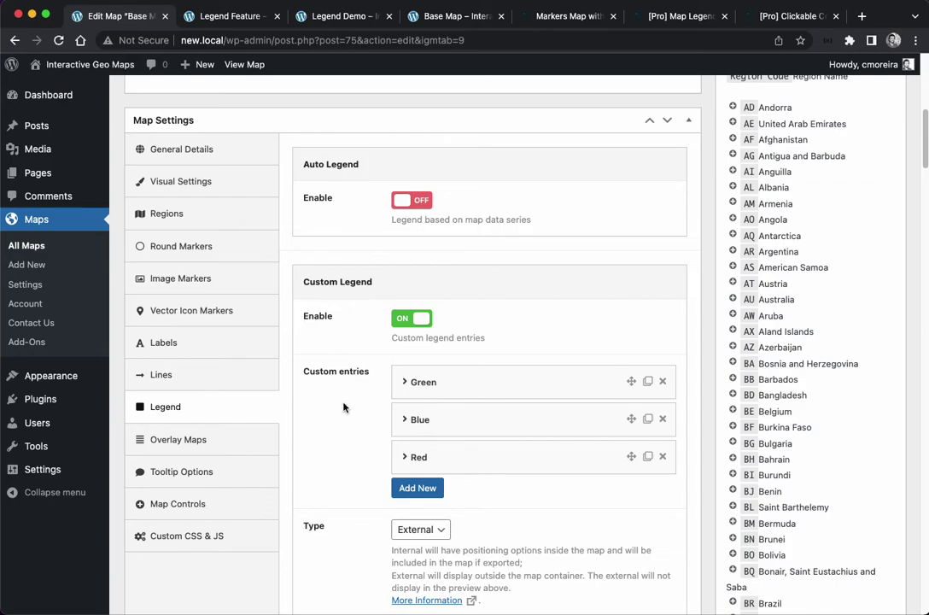
scroll(343, 407, down, 2)
scroll(345, 403, up, 3)
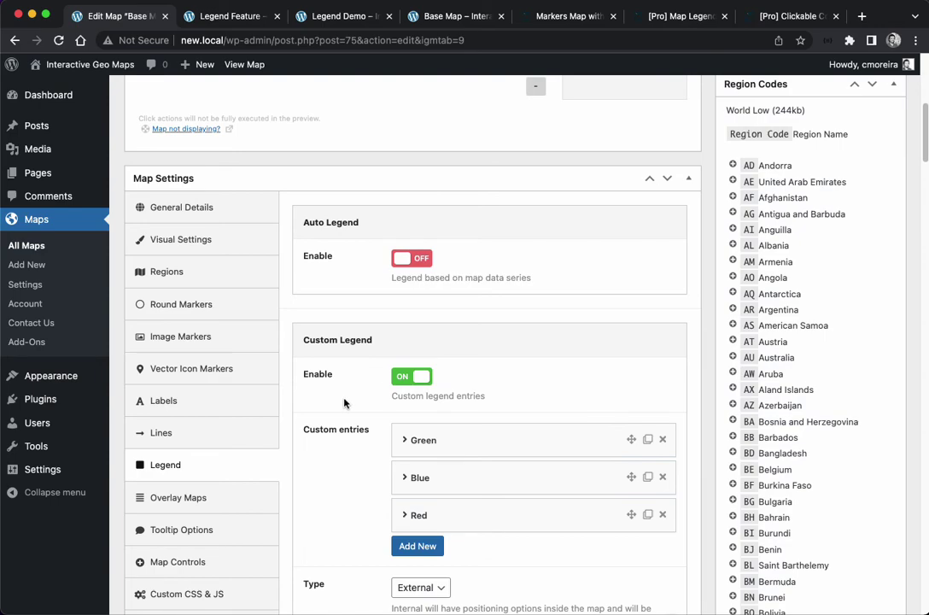